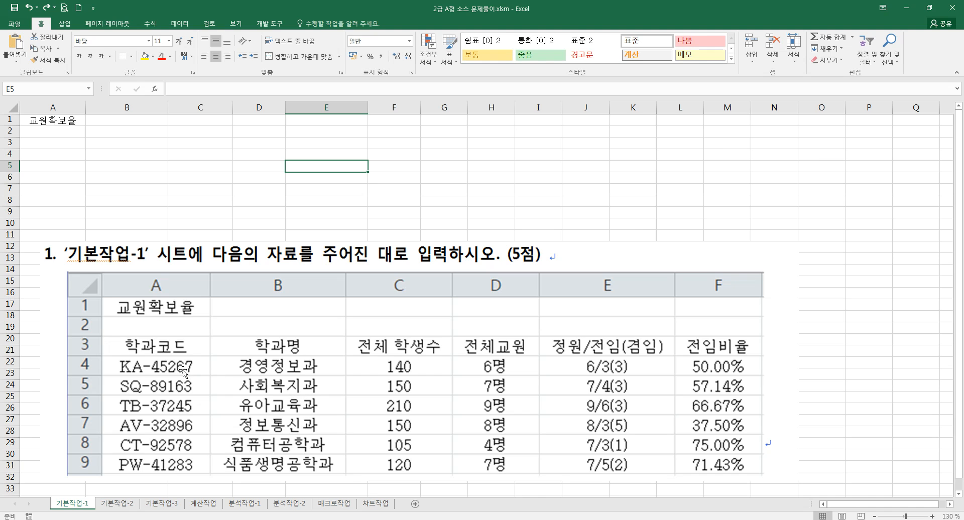
pyautogui.click(55, 167)
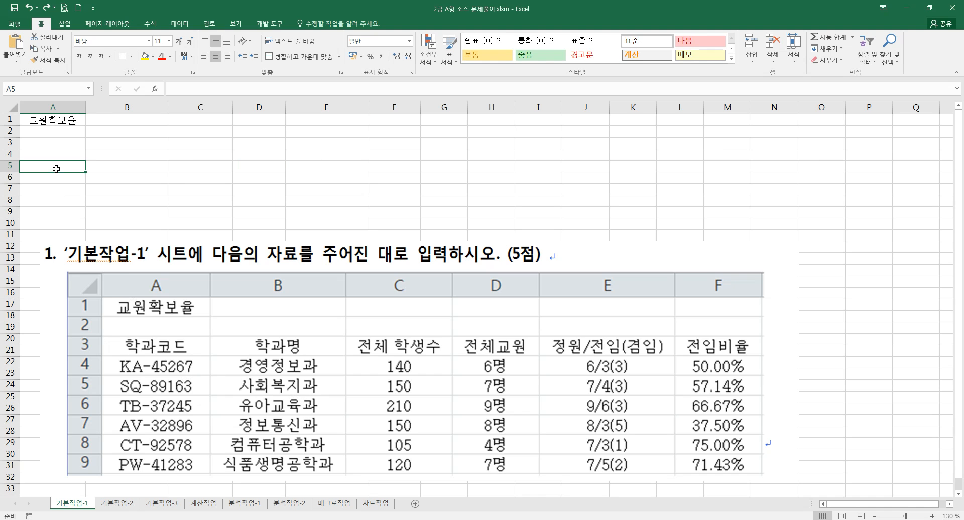
pyautogui.click(123, 179)
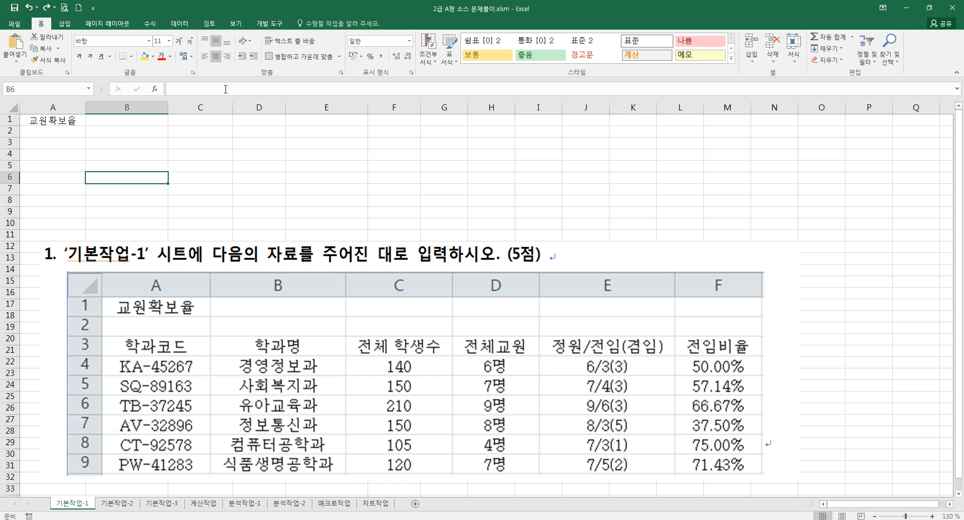
pyautogui.click(208, 178)
pyautogui.click(262, 177)
pyautogui.click(326, 180)
pyautogui.click(389, 182)
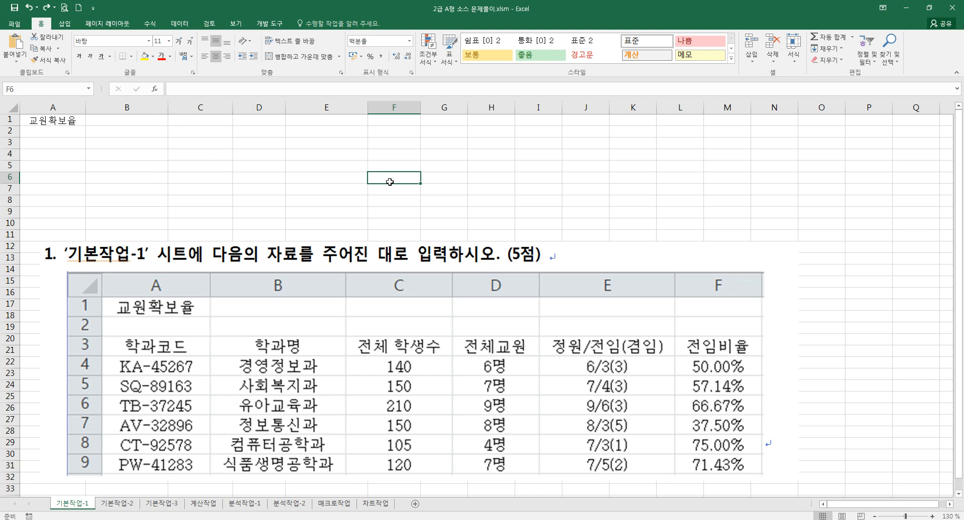
pyautogui.click(302, 180)
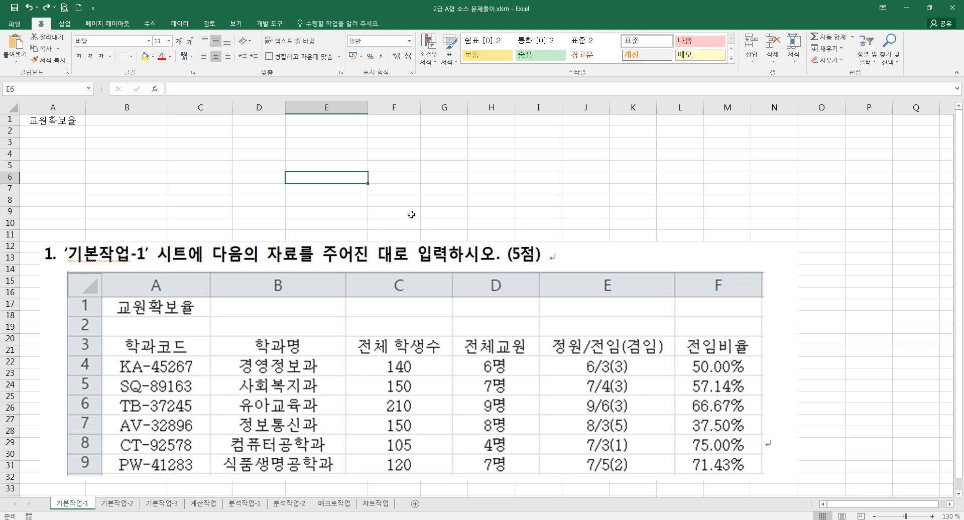
# Enter the heading 전임비율 in F3 and the value 50.00% in F4 on the 기본작업-1 sheet.
pyautogui.click(337, 146)
pyautogui.click(381, 144)
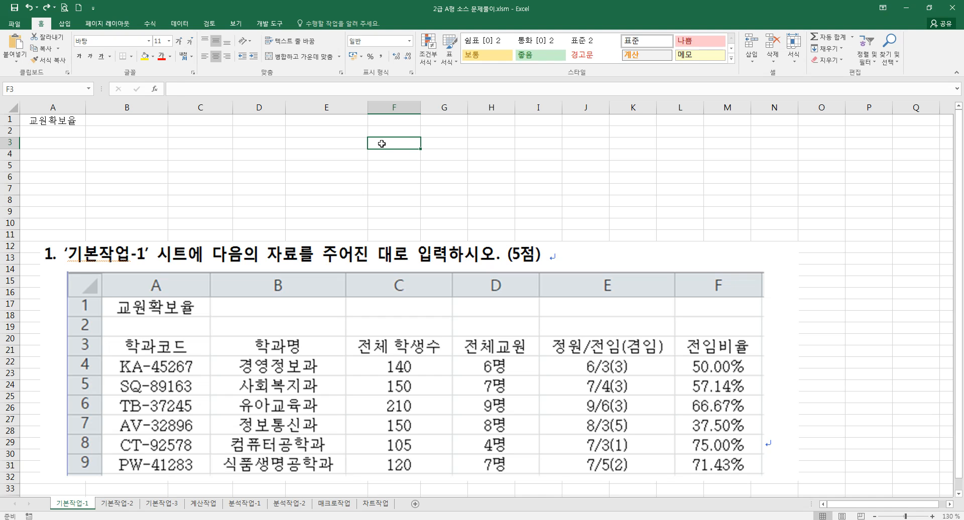
pyautogui.write('전임비율')
pyautogui.press('Return')
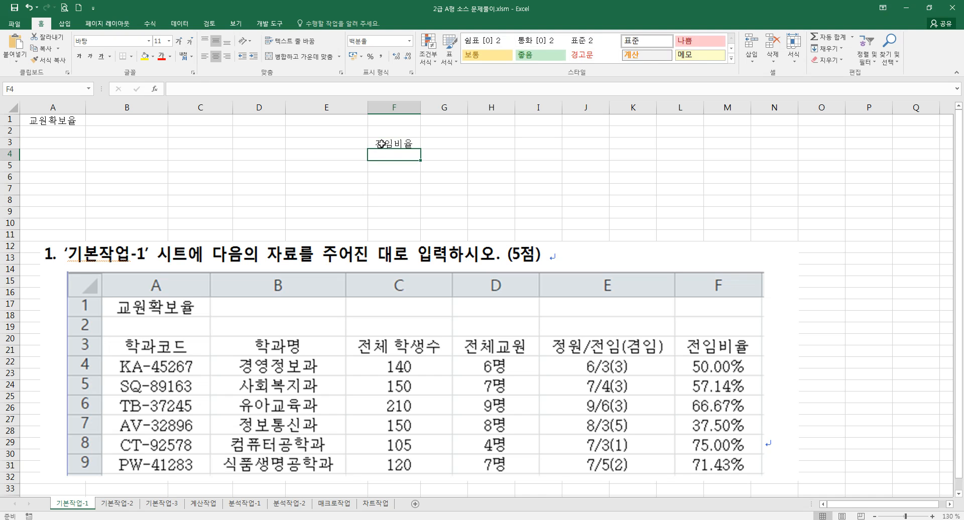
pyautogui.write('50.00%')
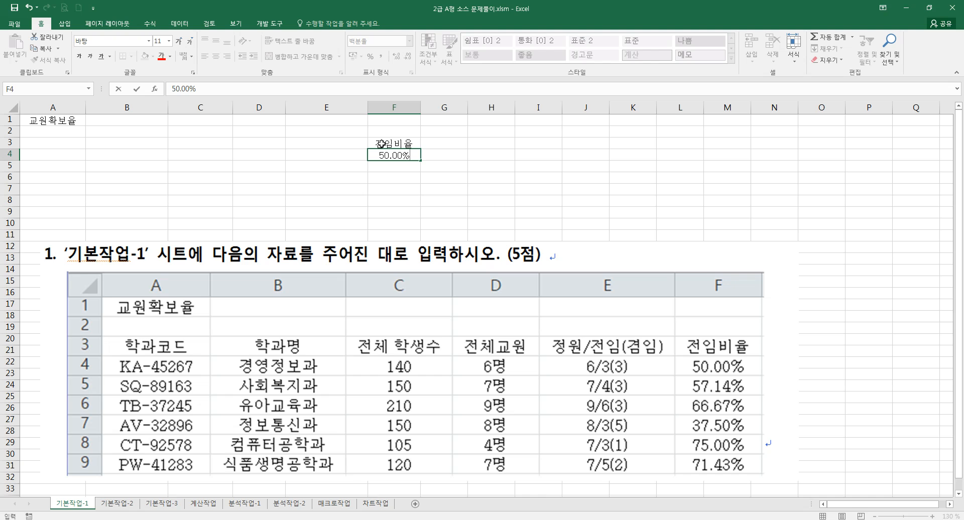
pyautogui.press('Return')
pyautogui.press('Up')
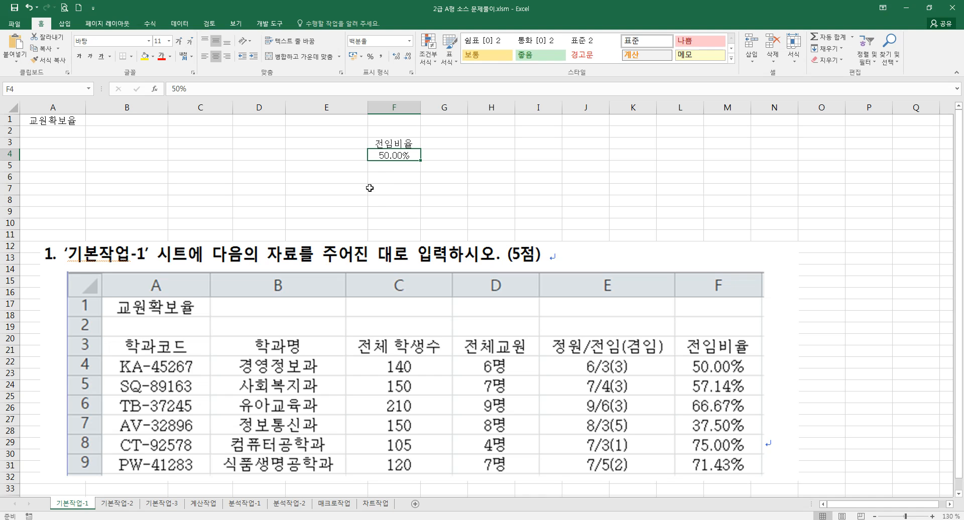
pyautogui.click(284, 211)
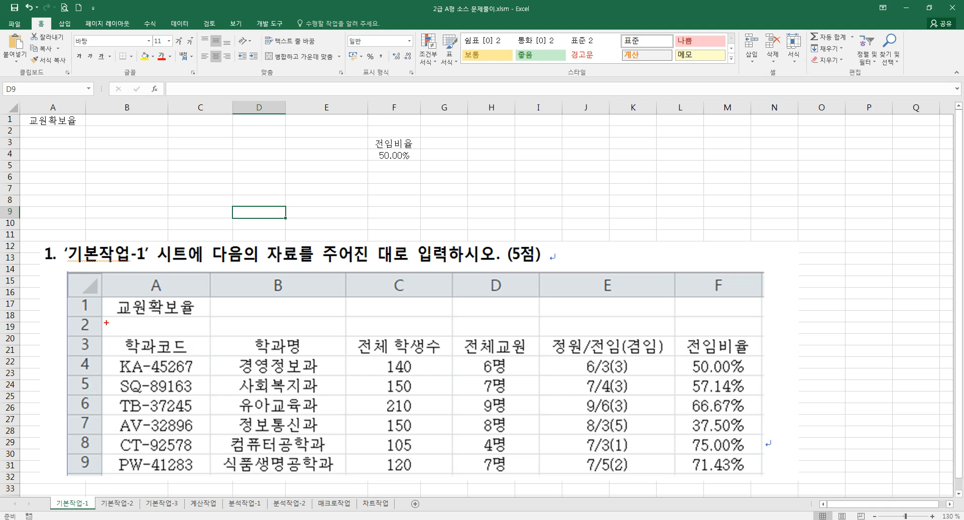
pyautogui.moveTo(105, 338)
pyautogui.mouseDown()
pyautogui.moveTo(554, 460)
pyautogui.moveTo(760, 473)
pyautogui.mouseUp()
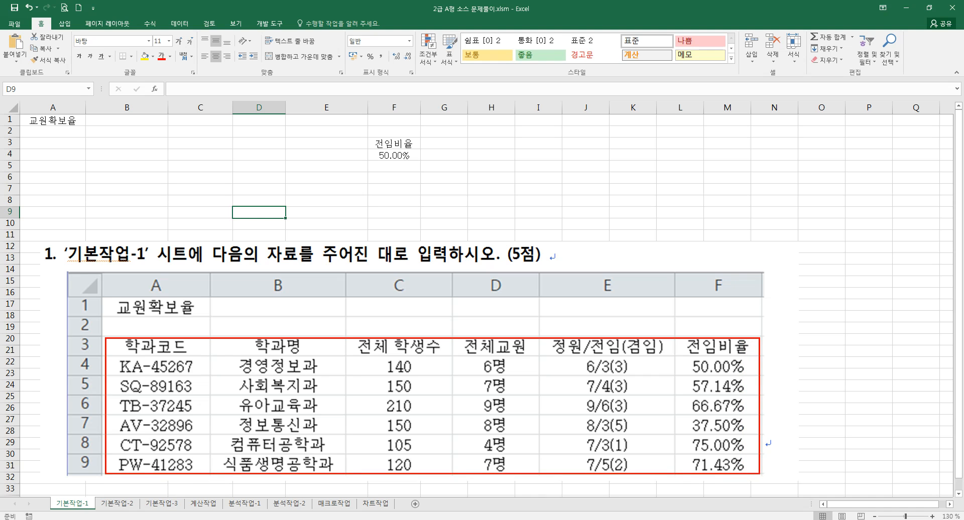
pyautogui.moveTo(393, 279)
pyautogui.mouseDown()
pyautogui.moveTo(388, 299)
pyautogui.moveTo(413, 295)
pyautogui.moveTo(420, 306)
pyautogui.moveTo(433, 298)
pyautogui.mouseUp()
pyautogui.moveTo(212, 373)
pyautogui.mouseDown()
pyautogui.moveTo(207, 399)
pyautogui.moveTo(215, 391)
pyautogui.moveTo(197, 395)
pyautogui.mouseUp()
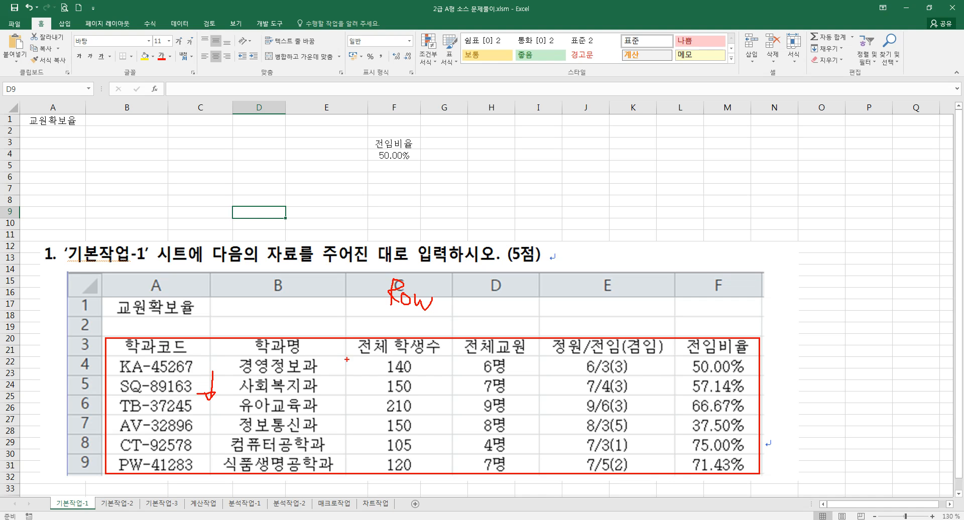
pyautogui.moveTo(383, 315); pyautogui.dragTo(427, 313)
pyautogui.moveTo(440, 298)
pyautogui.mouseDown()
pyautogui.moveTo(460, 304)
pyautogui.moveTo(489, 292)
pyautogui.mouseUp()
pyautogui.moveTo(481, 297)
pyautogui.mouseDown()
pyautogui.moveTo(492, 310)
pyautogui.moveTo(509, 295)
pyautogui.mouseUp()
pyautogui.moveTo(510, 289); pyautogui.dragTo(510, 300)
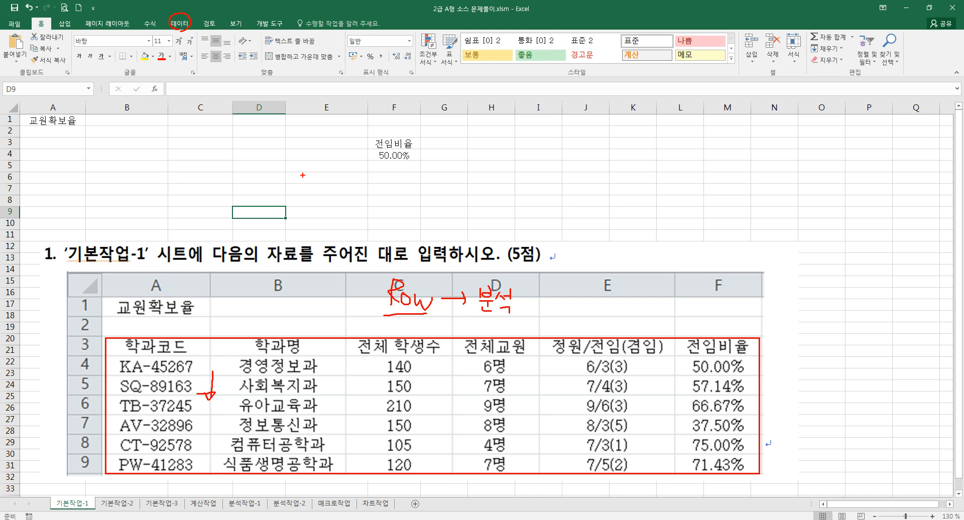
pyautogui.moveTo(303, 175)
pyautogui.mouseDown()
pyautogui.moveTo(369, 221)
pyautogui.moveTo(349, 169)
pyautogui.moveTo(308, 176)
pyautogui.mouseUp()
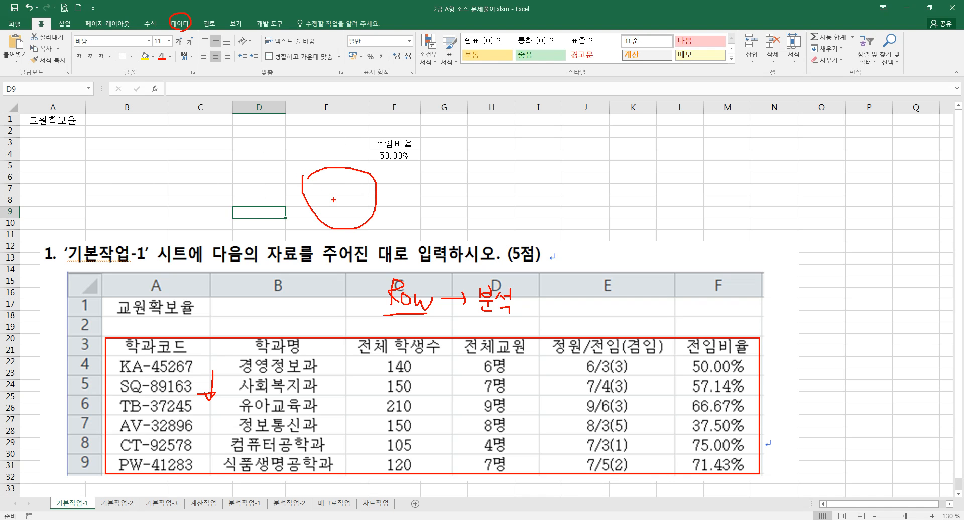
pyautogui.moveTo(343, 216)
pyautogui.mouseDown()
pyautogui.moveTo(379, 287)
pyautogui.moveTo(376, 276)
pyautogui.mouseUp()
pyautogui.press('Escape')
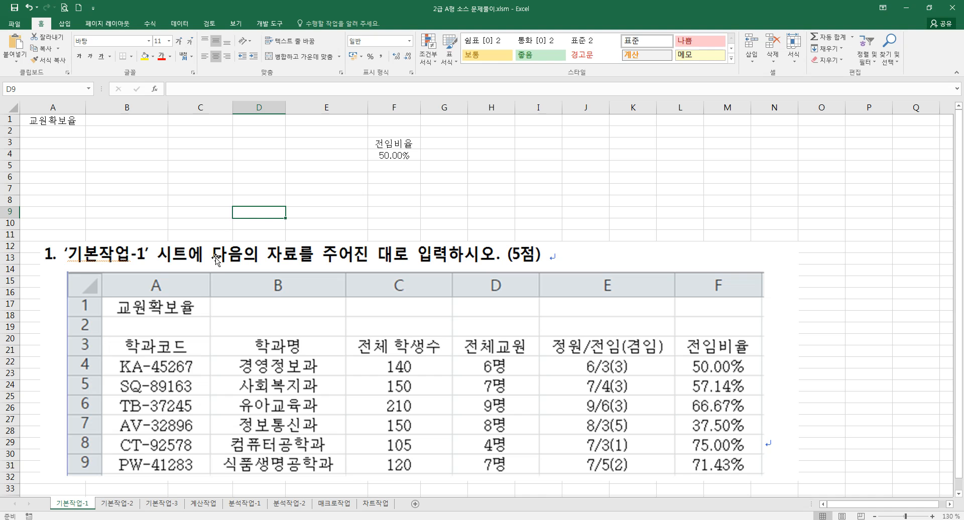
# Switch to the 기본작업-2 sheet.
pyautogui.click(121, 504)
pyautogui.moveTo(323, 297); pyautogui.dragTo(316, 297)
pyautogui.click(389, 221)
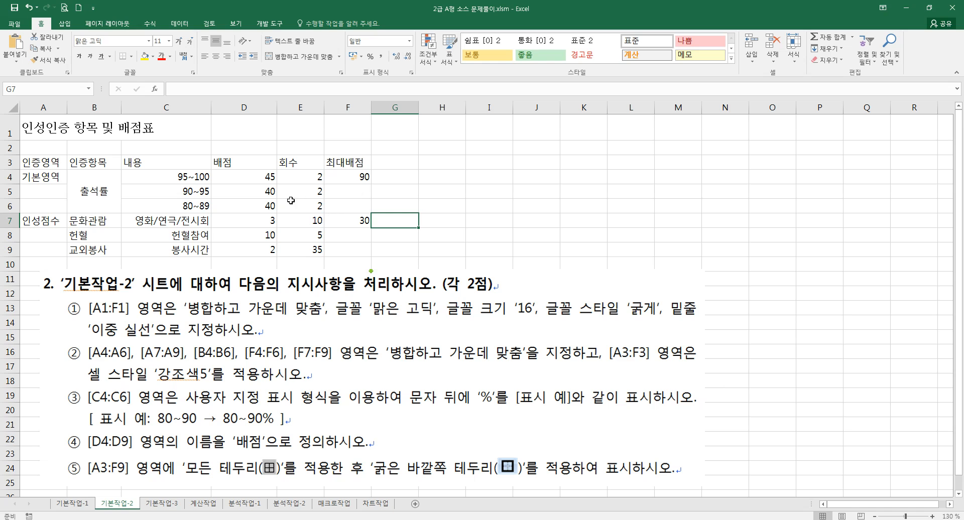
pyautogui.click(449, 204)
pyautogui.moveTo(449, 220)
pyautogui.mouseDown()
pyautogui.moveTo(444, 227)
pyautogui.moveTo(449, 220)
pyautogui.moveTo(459, 234)
pyautogui.moveTo(469, 224)
pyautogui.moveTo(451, 242)
pyautogui.moveTo(482, 231)
pyautogui.mouseUp()
pyautogui.moveTo(469, 233); pyautogui.dragTo(484, 248)
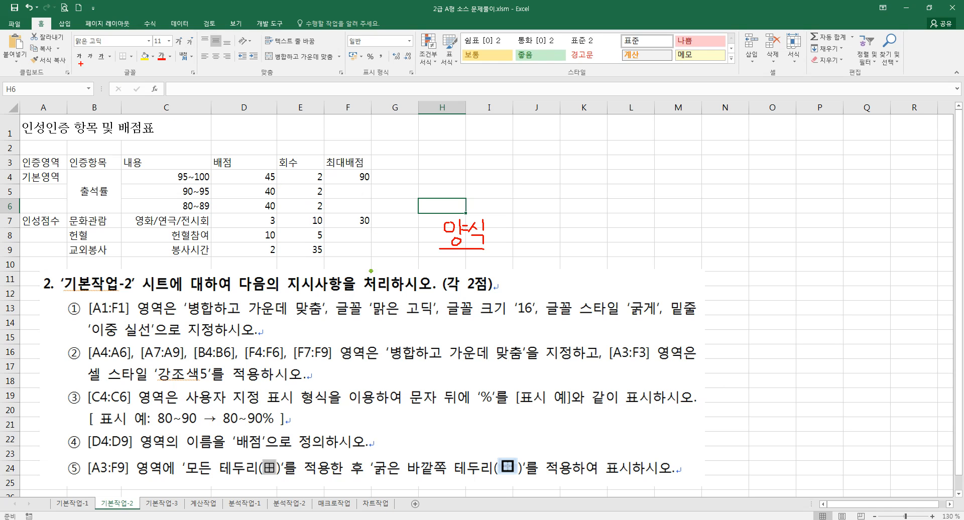
pyautogui.moveTo(31, 16); pyautogui.dragTo(49, 31)
pyautogui.moveTo(107, 66); pyautogui.dragTo(147, 78)
pyautogui.moveTo(253, 67); pyautogui.dragTo(288, 79)
pyautogui.moveTo(358, 67); pyautogui.dragTo(396, 79)
pyautogui.moveTo(569, 68); pyautogui.dragTo(591, 82)
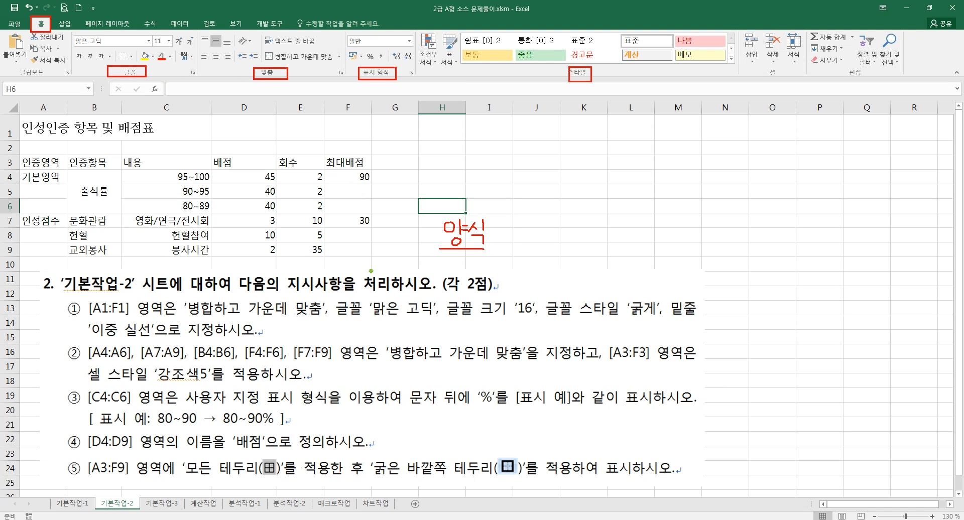
pyautogui.moveTo(147, 82)
pyautogui.mouseDown()
pyautogui.moveTo(376, 117)
pyautogui.moveTo(543, 81)
pyautogui.mouseUp()
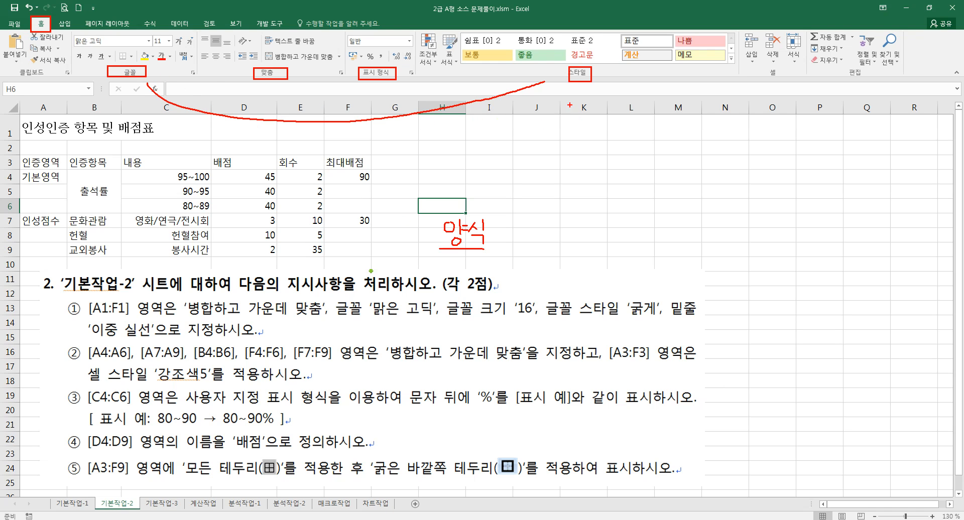
pyautogui.press('Escape')
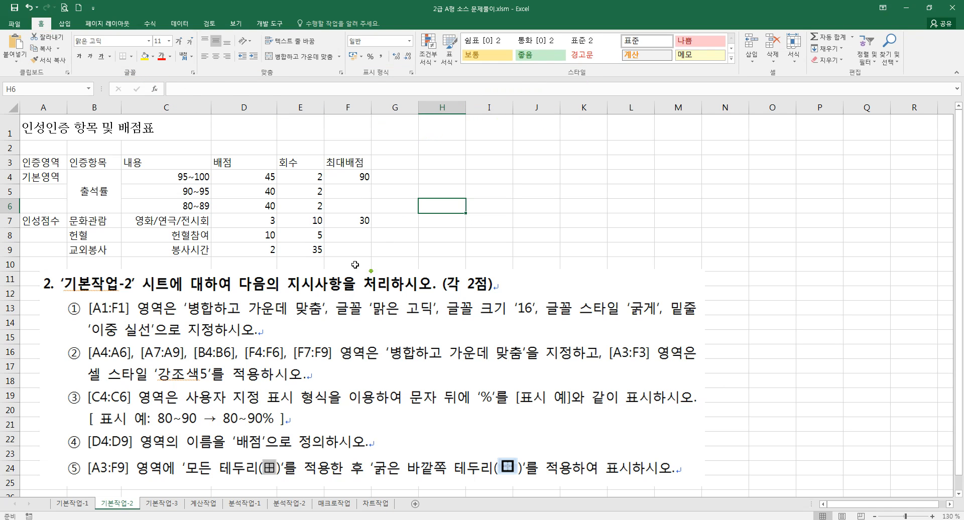
# Merge and center the title across A1:F1 and set its font to 맑은 고딕.
pyautogui.moveTo(309, 306); pyautogui.dragTo(304, 308)
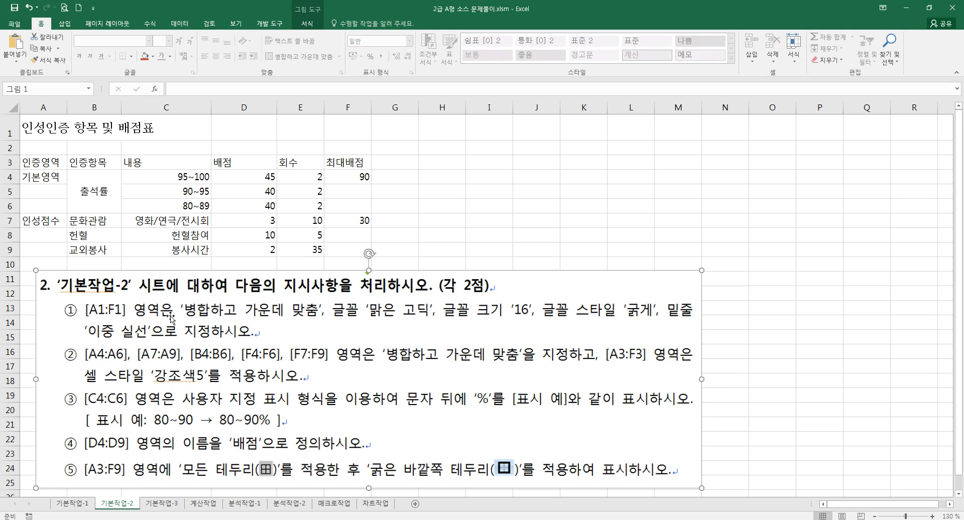
pyautogui.moveTo(50, 132); pyautogui.dragTo(349, 134)
pyautogui.click(301, 56)
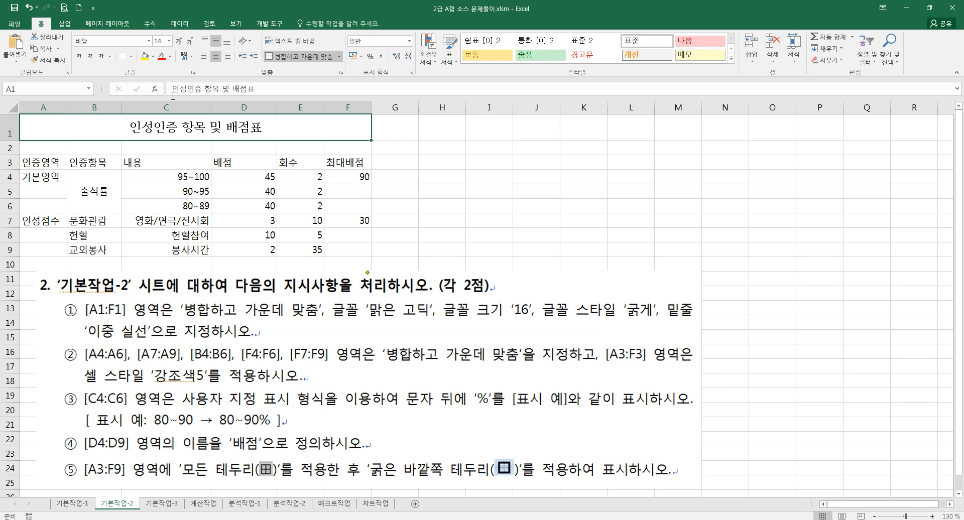
pyautogui.click(115, 42)
pyautogui.write('ㅁ은 고딕')
pyautogui.press('Return')
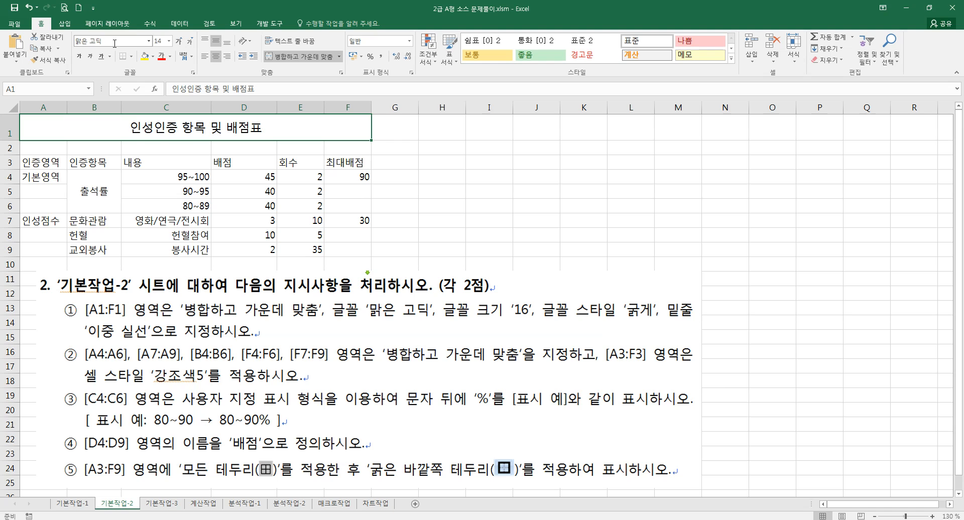
# Format the merged title in A1 as 16-point bold text with a double underline.
pyautogui.click(164, 41)
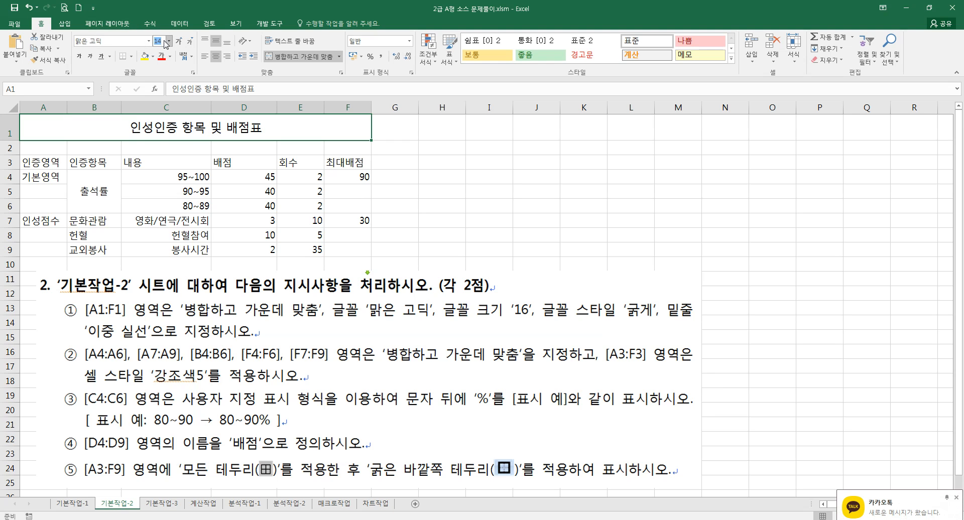
pyautogui.write('16')
pyautogui.press('Return')
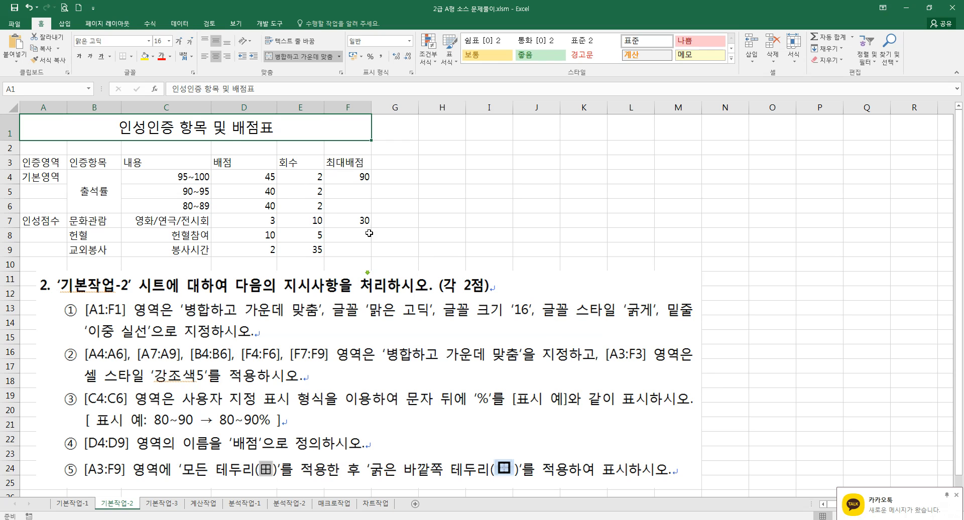
pyautogui.click(78, 59)
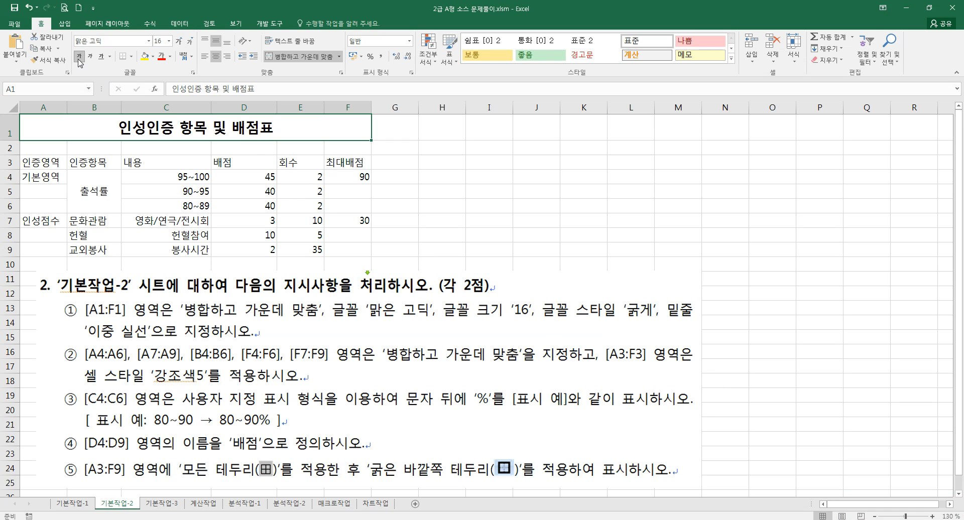
pyautogui.click(109, 56)
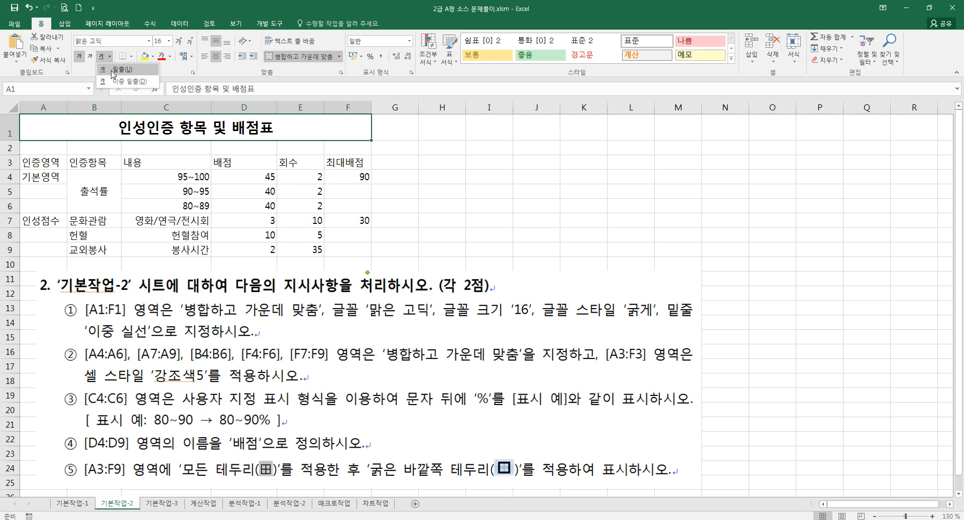
pyautogui.click(111, 82)
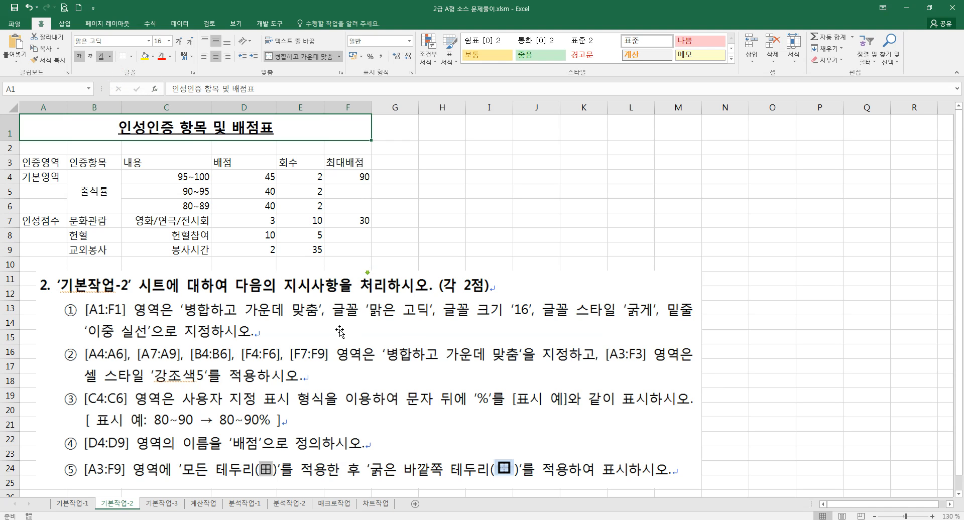
# Unmerge the 출석률 cell that spans B4:B6.
pyautogui.moveTo(46, 177); pyautogui.dragTo(44, 245)
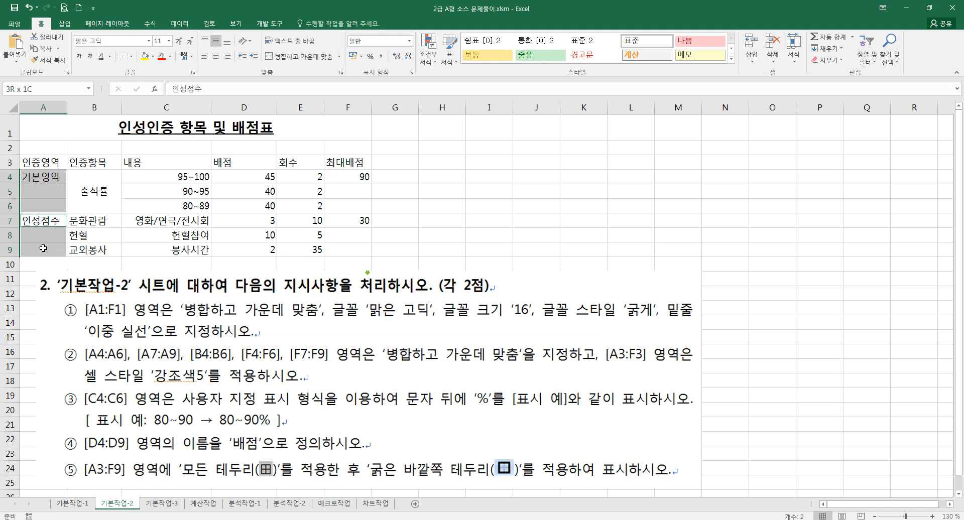
pyautogui.keyDown('ctrl'); pyautogui.moveTo(346, 179); pyautogui.dragTo(348, 254); pyautogui.keyUp('ctrl')
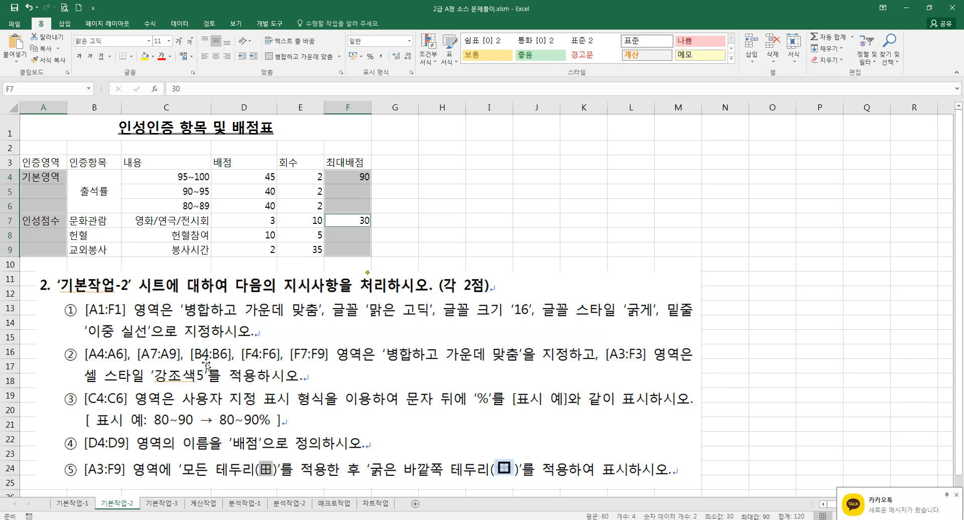
pyautogui.click(102, 196)
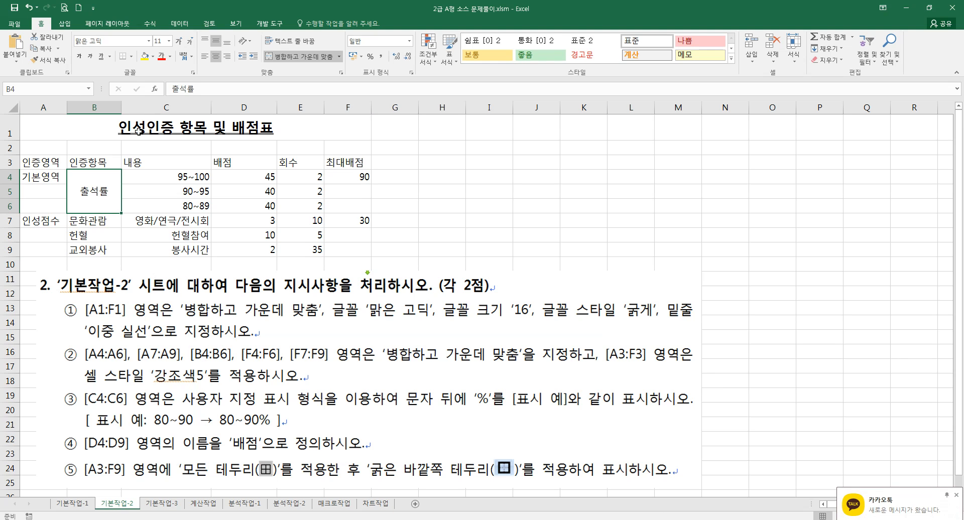
pyautogui.click(266, 57)
# Merge and center each of the ranges A4:A6, A7:A9, B4:B6, F4:F6 and F7:F9 in one operation.
pyautogui.moveTo(47, 178); pyautogui.dragTo(49, 251)
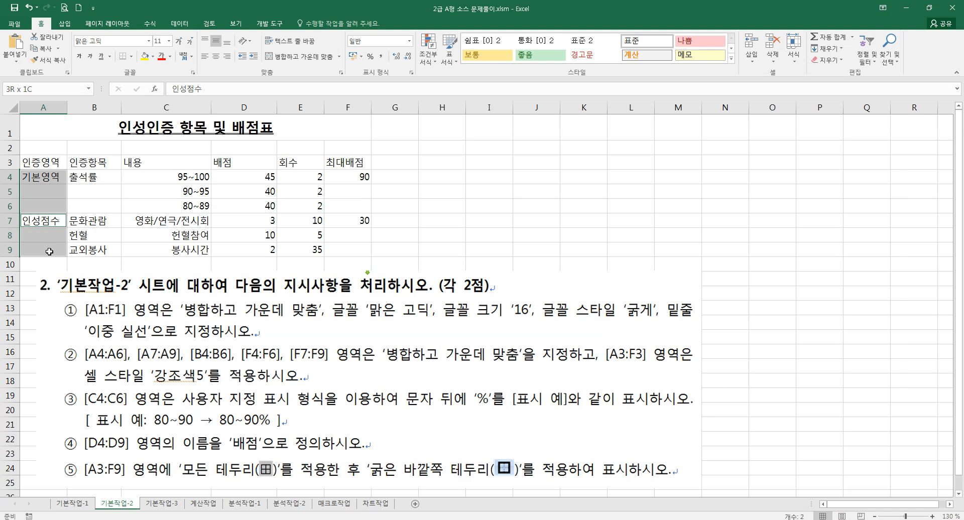
pyautogui.moveTo(95, 178); pyautogui.dragTo(95, 205)
pyautogui.moveTo(347, 179); pyautogui.dragTo(343, 253)
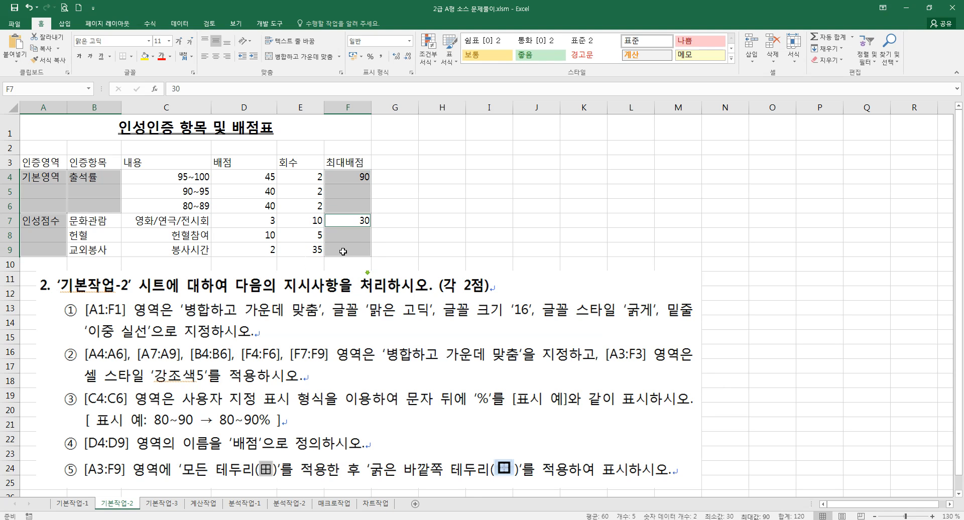
pyautogui.click(301, 56)
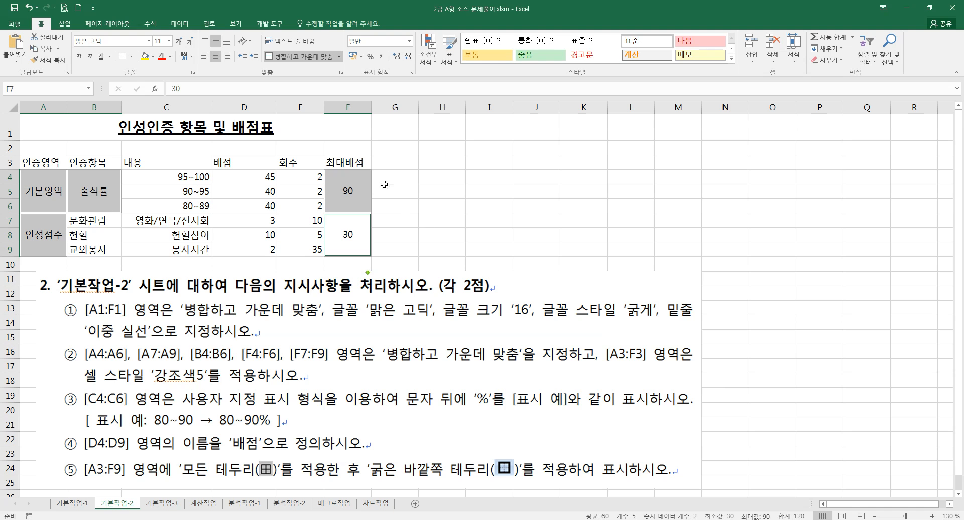
pyautogui.click(313, 61)
pyautogui.click(313, 61)
pyautogui.click(441, 201)
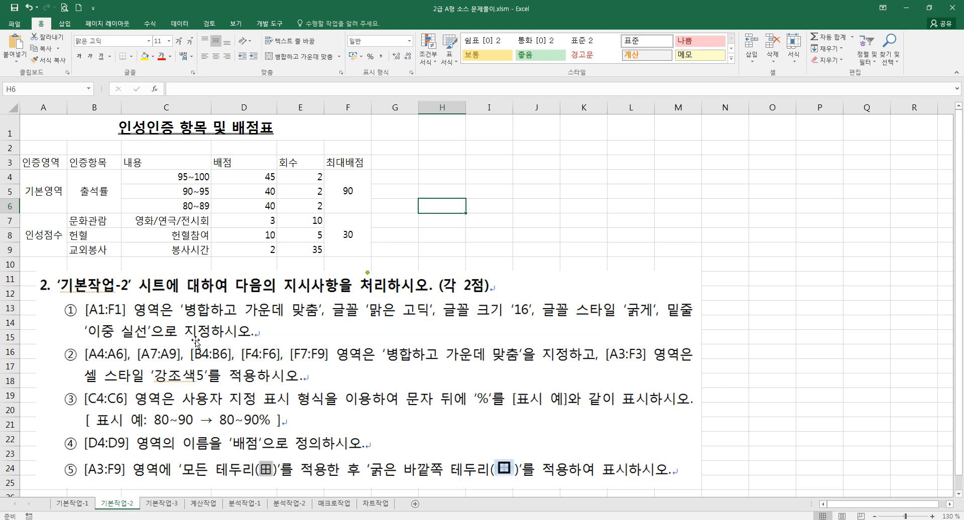
# Apply the cell style 강조색5 to the header row A3:F3.
pyautogui.moveTo(40, 161); pyautogui.dragTo(344, 163)
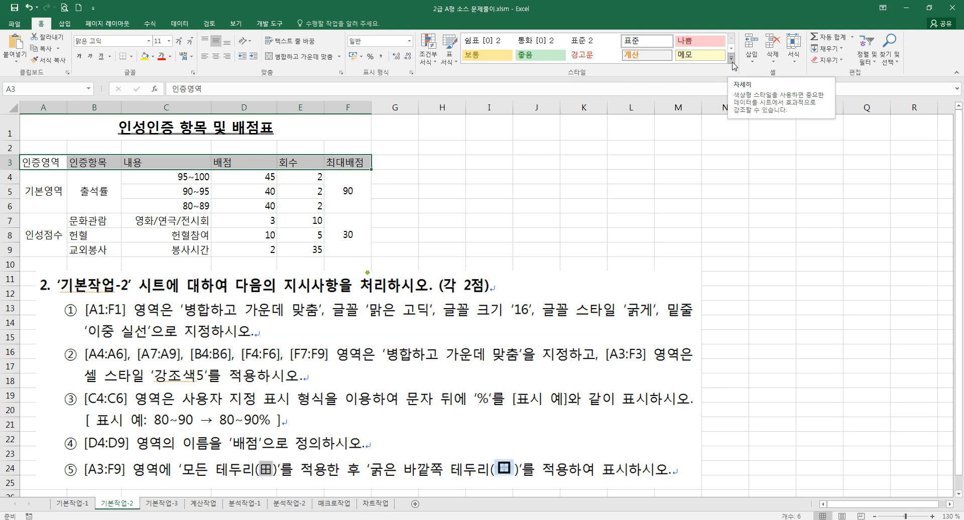
pyautogui.click(732, 59)
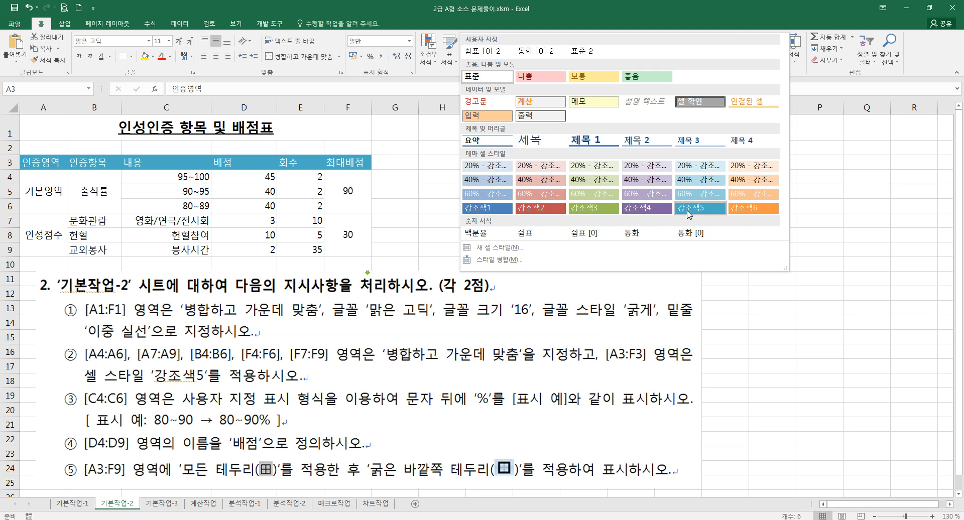
pyautogui.click(689, 211)
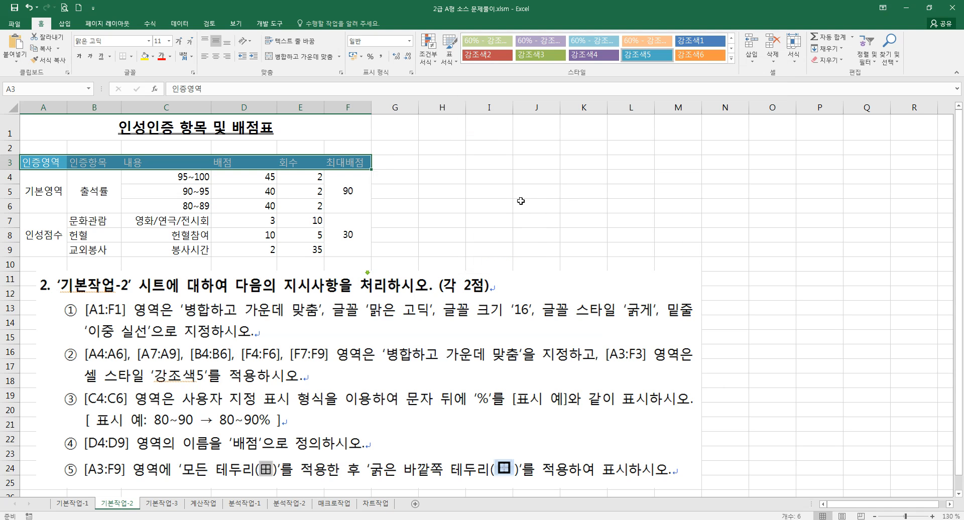
pyautogui.click(448, 196)
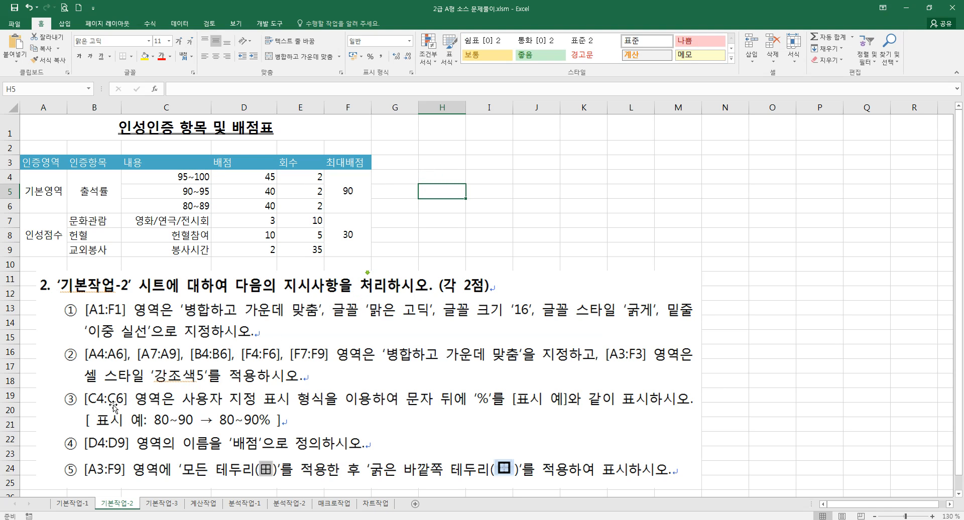
# Give C4:C6 the custom number format @"%" so a percent sign follows the text.
pyautogui.moveTo(138, 177); pyautogui.dragTo(142, 206)
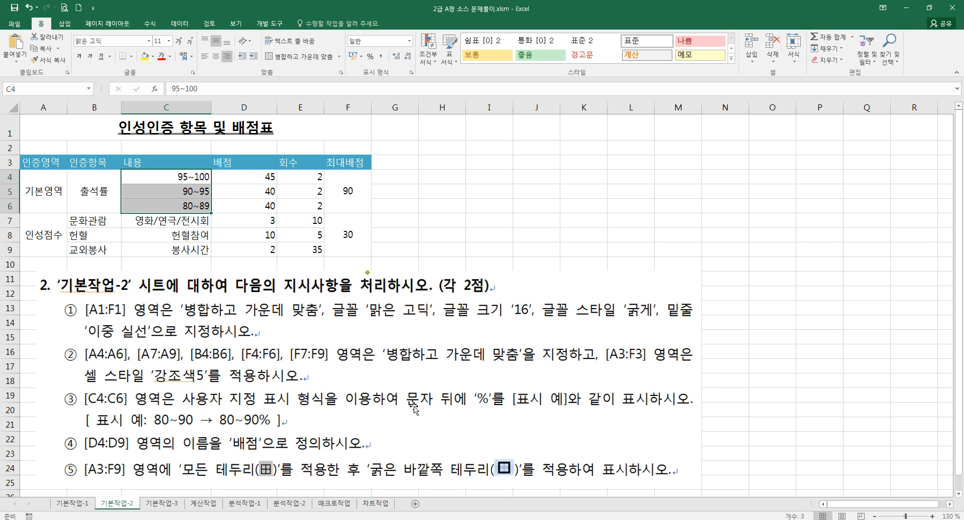
pyautogui.hotkey('ctrl', '2')
pyautogui.moveTo(406, 389)
pyautogui.mouseDown()
pyautogui.moveTo(433, 412)
pyautogui.moveTo(492, 408)
pyautogui.mouseUp()
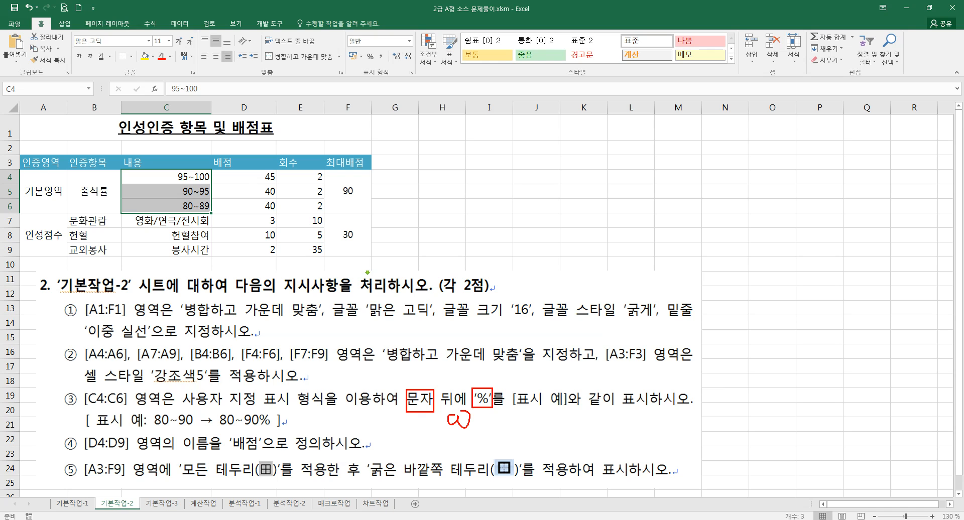
pyautogui.press('Escape')
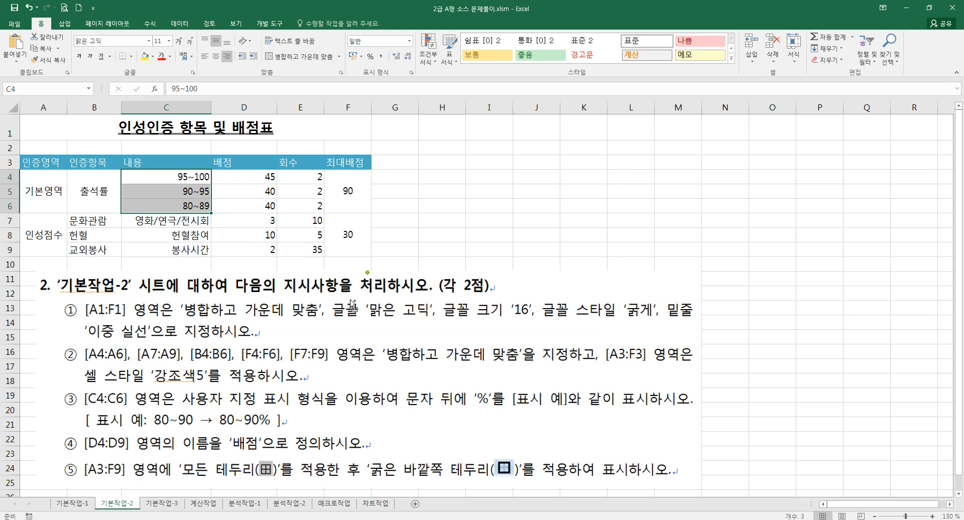
pyautogui.hotkey('ctrl', '1')
pyautogui.click(372, 262)
pyautogui.moveTo(440, 215); pyautogui.dragTo(420, 215)
pyautogui.write('@')
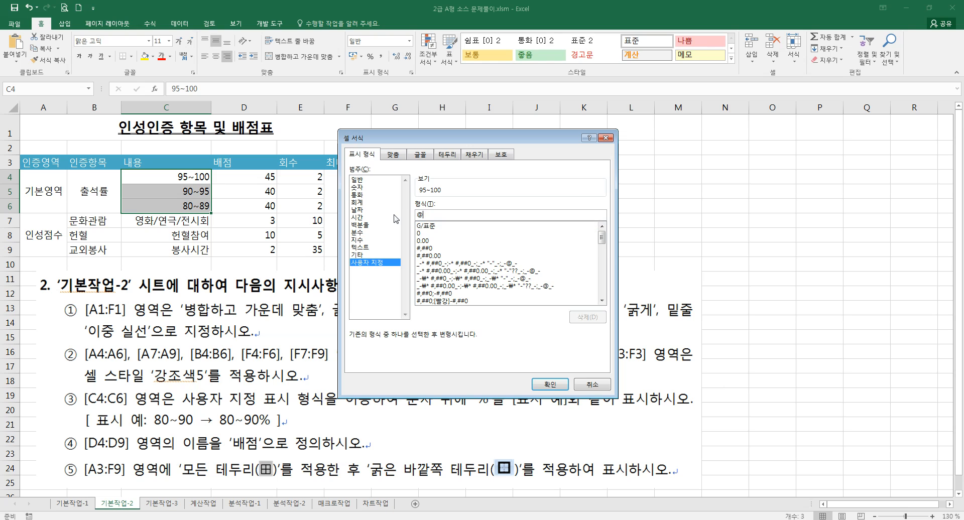
pyautogui.write('%')
pyautogui.click(550, 385)
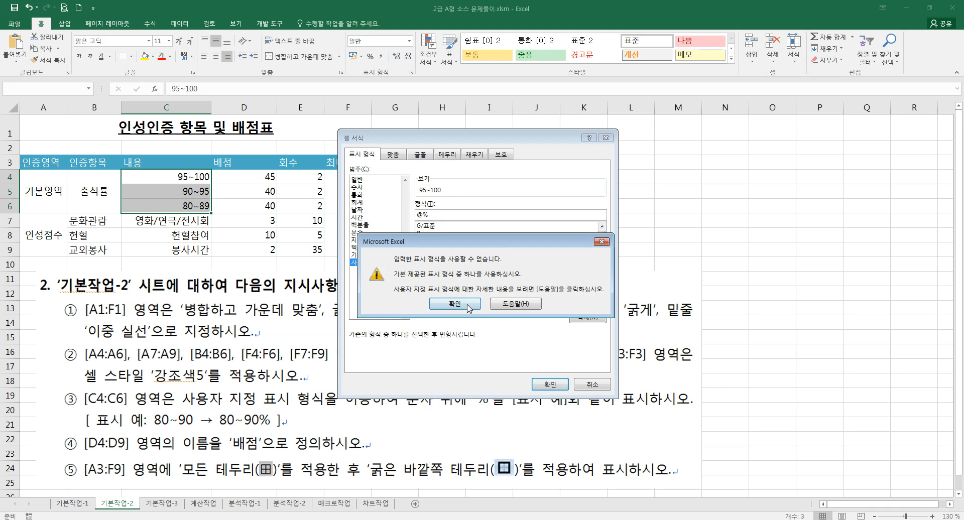
pyautogui.click(469, 307)
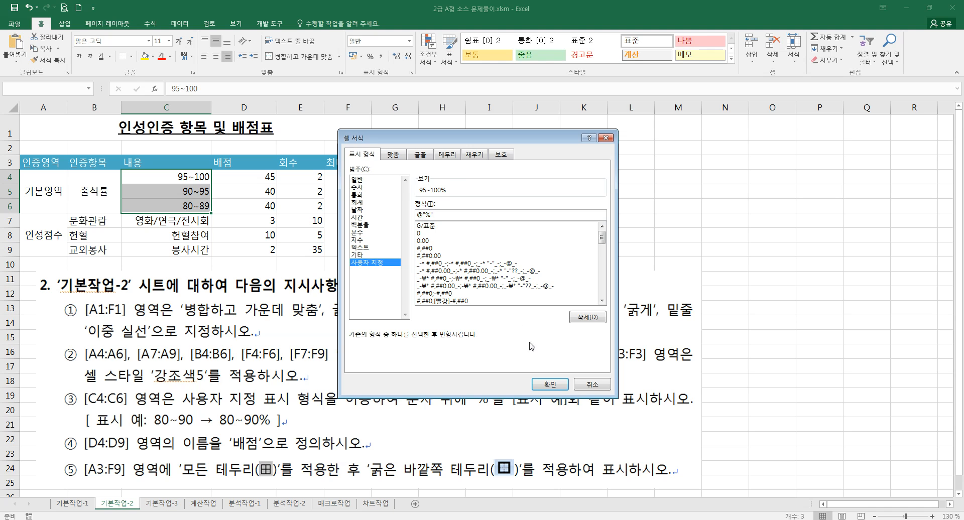
pyautogui.click(549, 384)
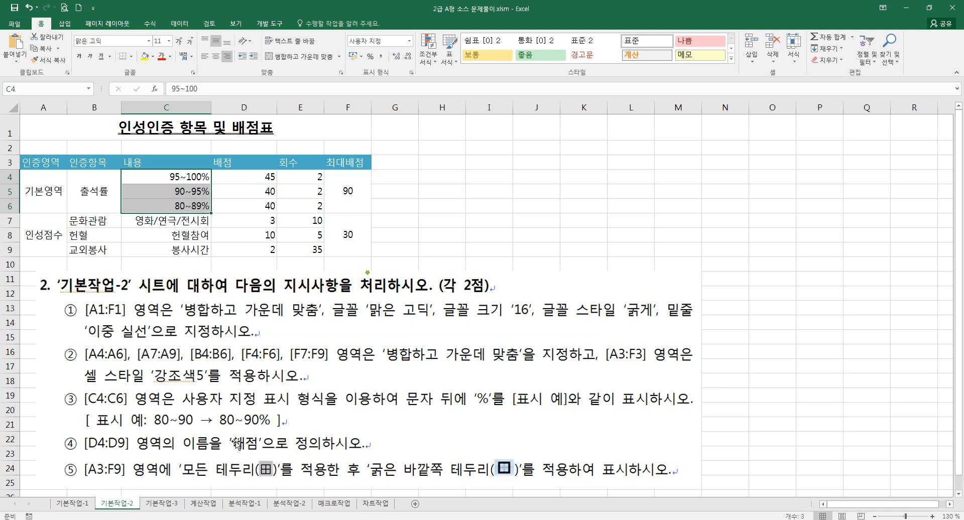
# Define the name 배점 for D4:D9 and check it in the Name Manager.
pyautogui.click(106, 199)
pyautogui.moveTo(242, 179); pyautogui.dragTo(241, 250)
pyautogui.click(49, 87)
pyautogui.write('배점')
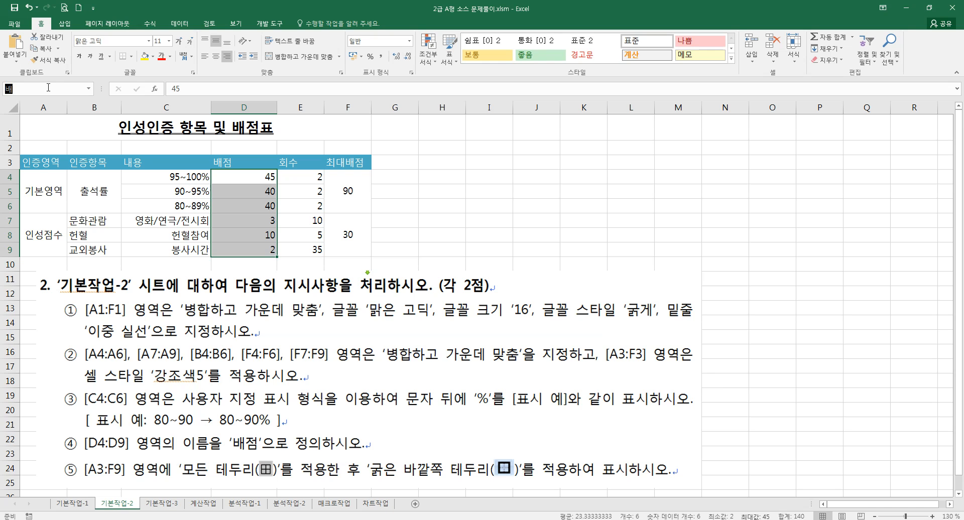
pyautogui.press('Return')
pyautogui.click(149, 23)
pyautogui.click(276, 62)
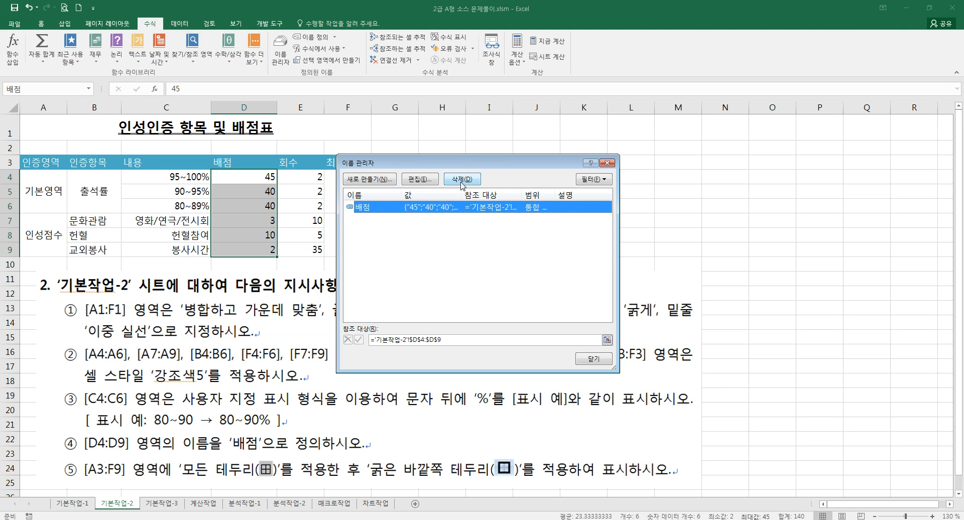
pyautogui.press('Escape')
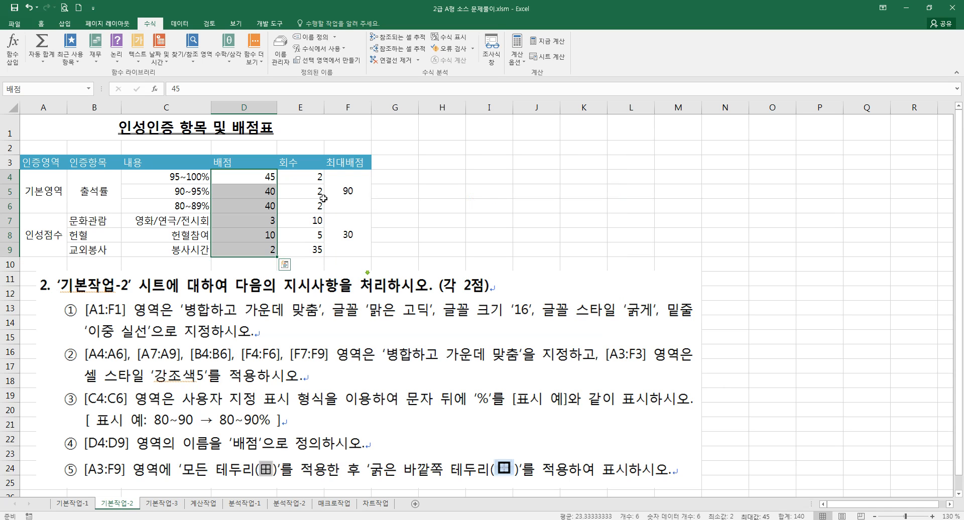
# Apply all borders to A3:F9 and add a thick outside border around the range.
pyautogui.moveTo(51, 163); pyautogui.dragTo(352, 250)
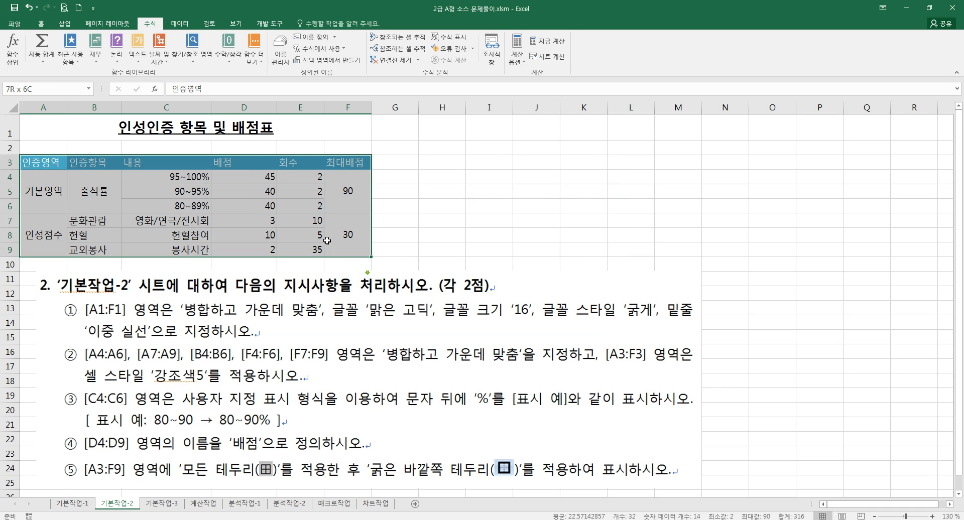
pyautogui.click(41, 23)
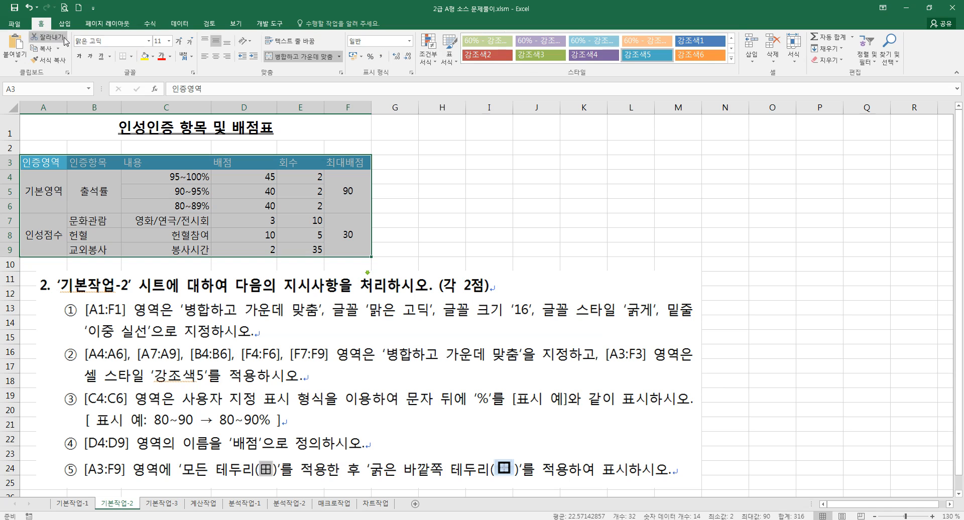
pyautogui.click(133, 60)
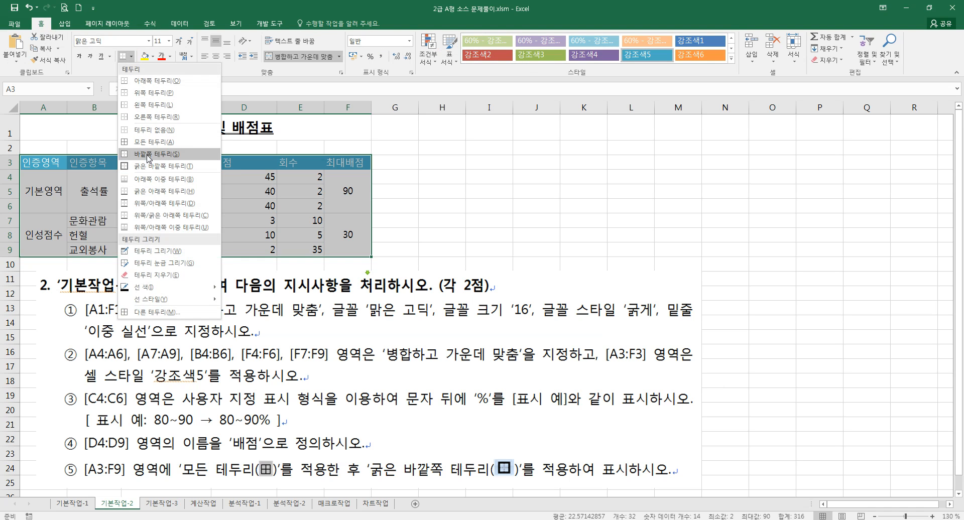
pyautogui.click(148, 143)
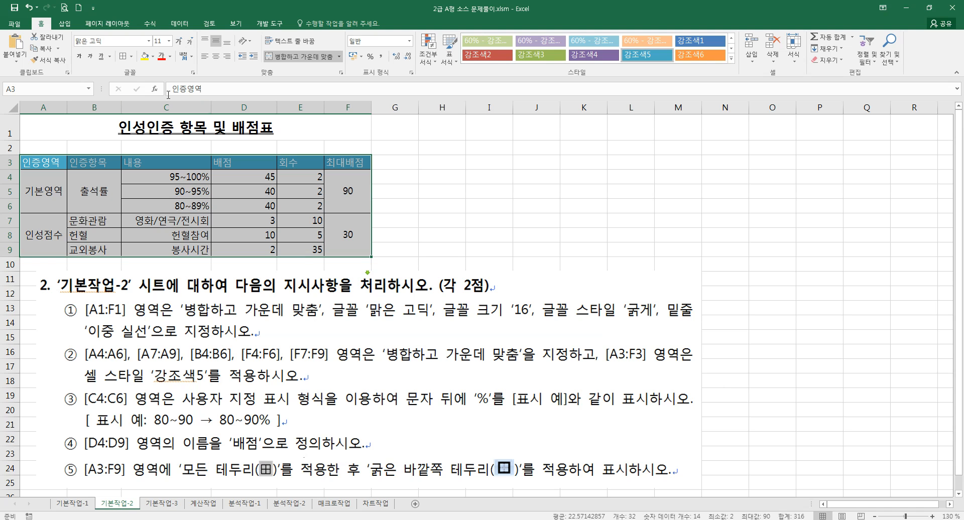
pyautogui.click(132, 61)
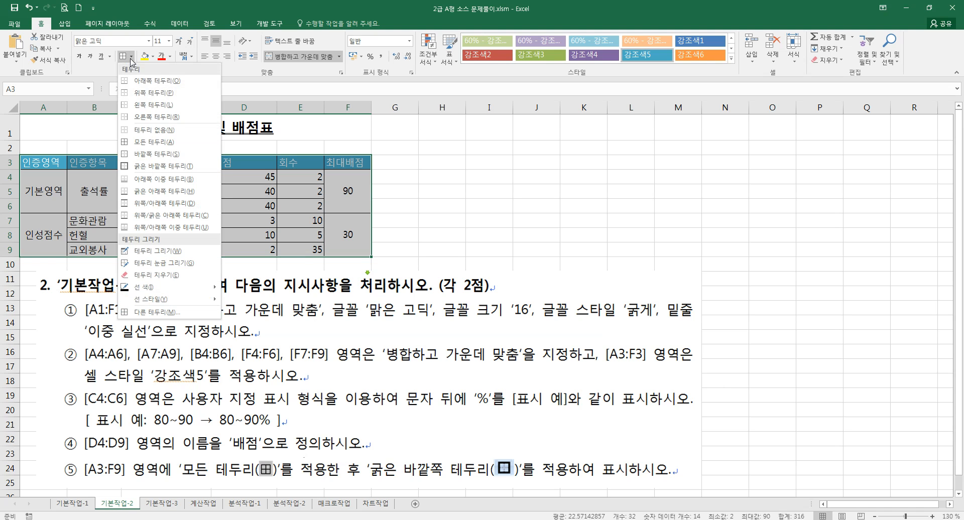
pyautogui.click(145, 166)
pyautogui.click(468, 235)
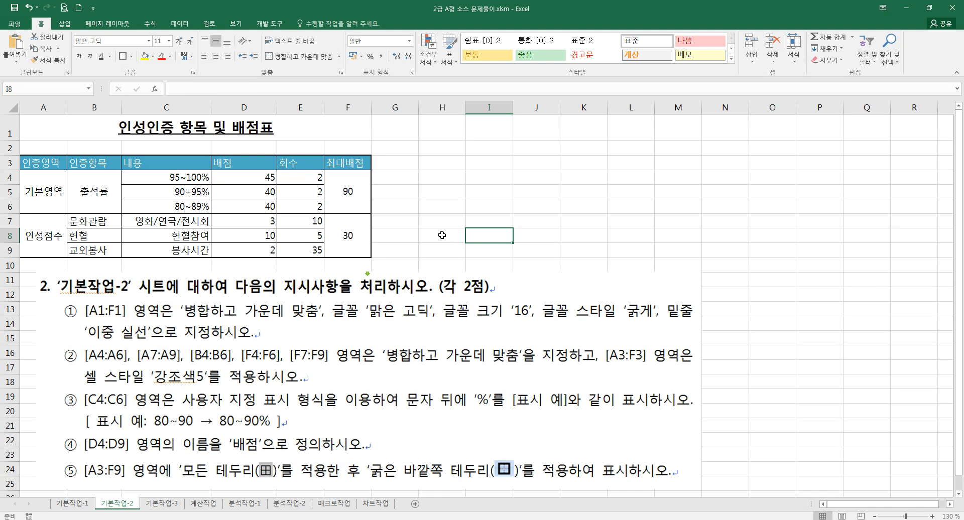
pyautogui.click(410, 221)
pyautogui.click(416, 178)
pyautogui.click(414, 160)
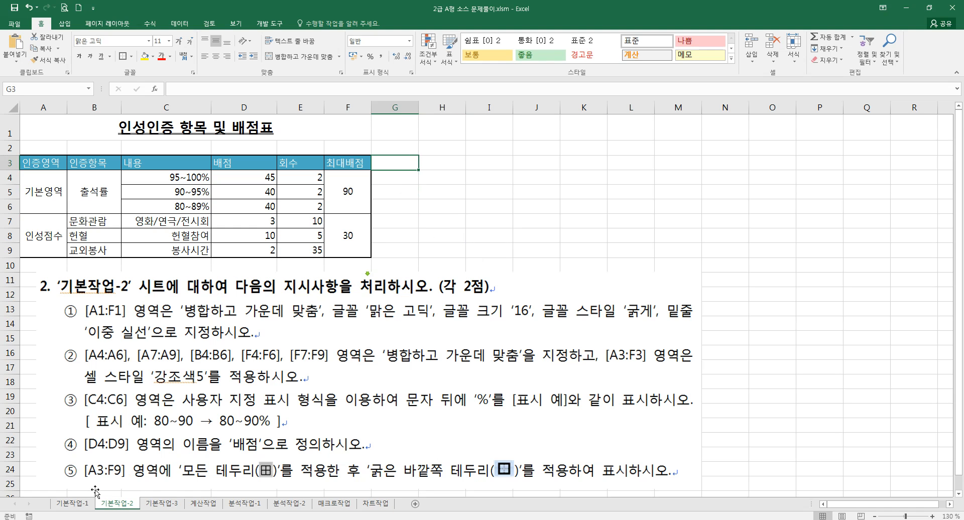
# Open the 기본작업-3 sheet, shrink the instruction picture and place it directly beneath the grade table.
pyautogui.click(162, 504)
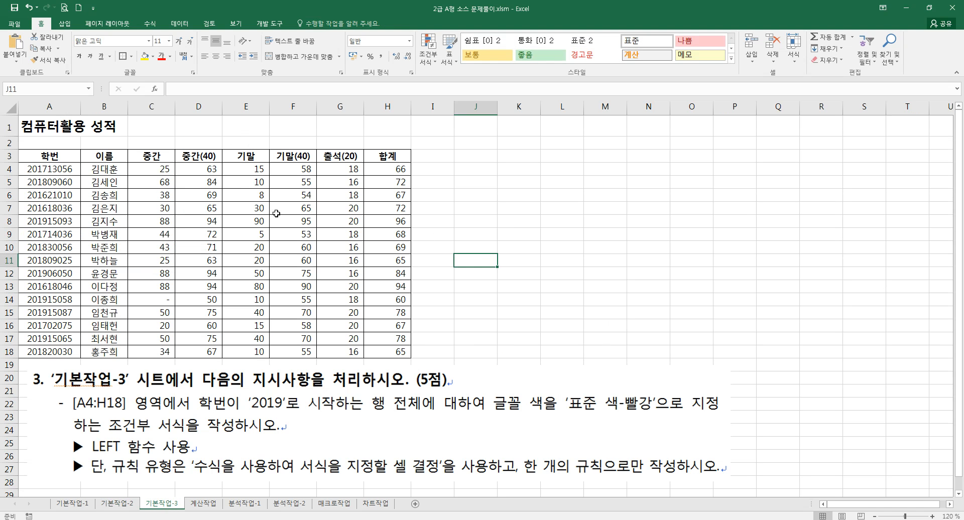
pyautogui.click(159, 384)
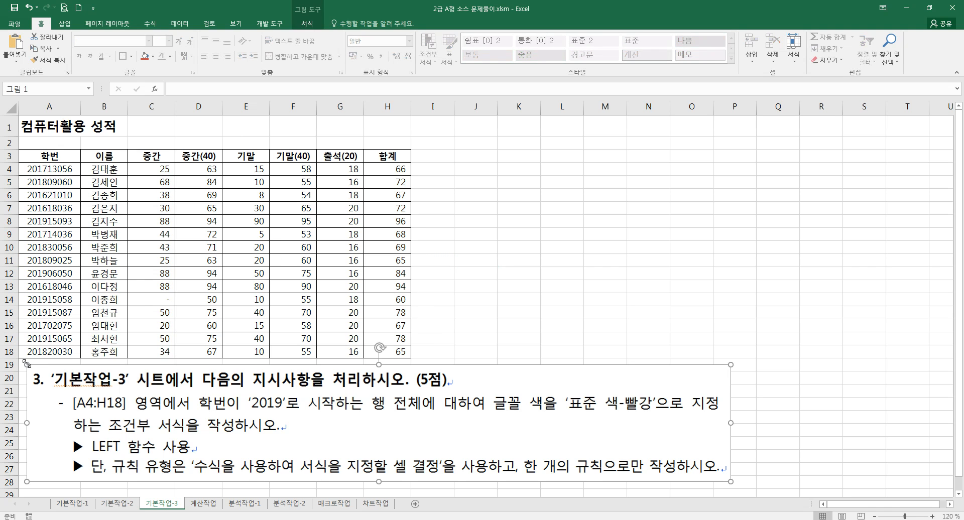
pyautogui.moveTo(22, 358); pyautogui.dragTo(87, 374)
pyautogui.moveTo(144, 408); pyautogui.dragTo(91, 405)
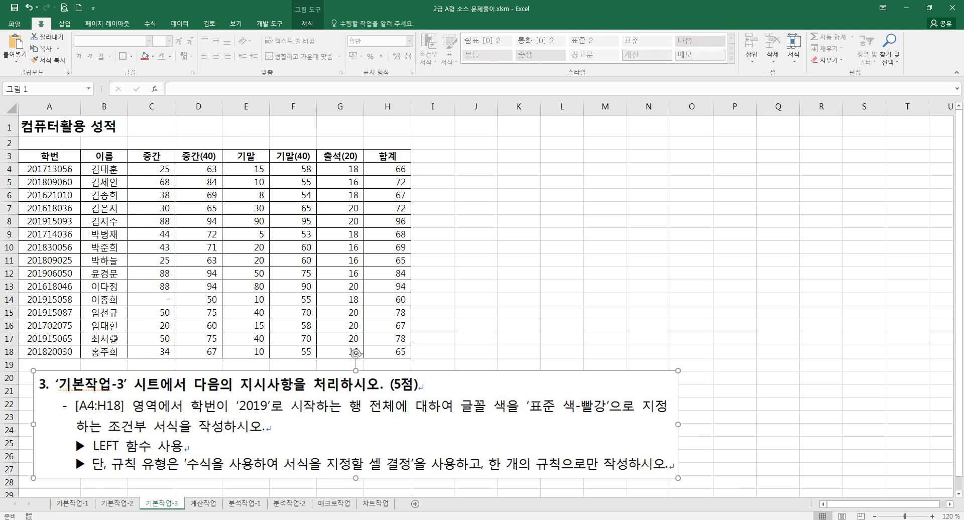
pyautogui.keyDown('ctrl'); pyautogui.scroll(1, 132, 230); pyautogui.keyUp('ctrl')
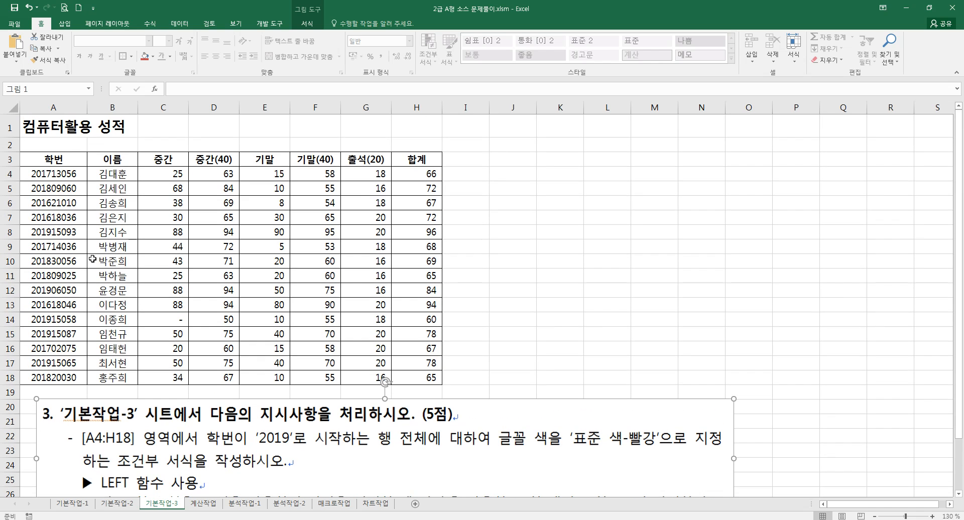
pyautogui.moveTo(39, 399); pyautogui.dragTo(143, 441)
pyautogui.moveTo(183, 453); pyautogui.dragTo(73, 426)
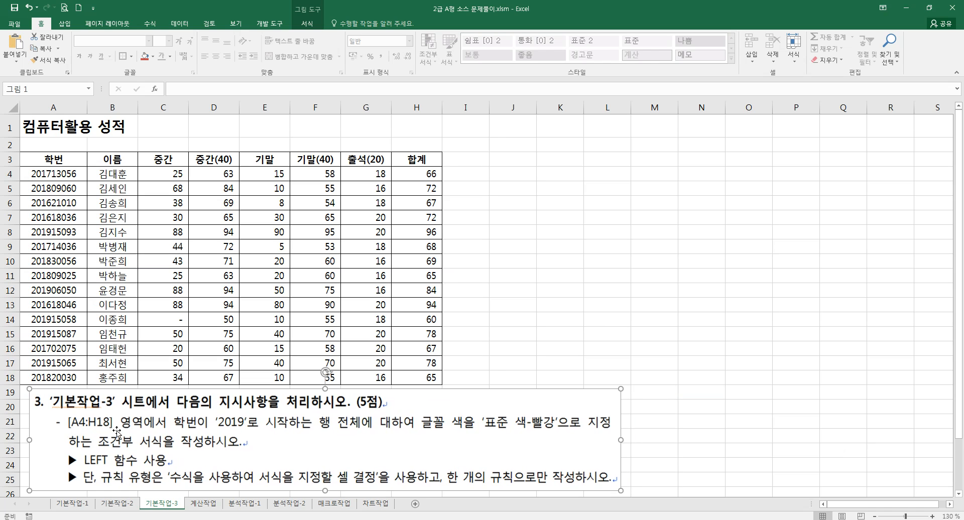
pyautogui.click(482, 349)
pyautogui.click(361, 320)
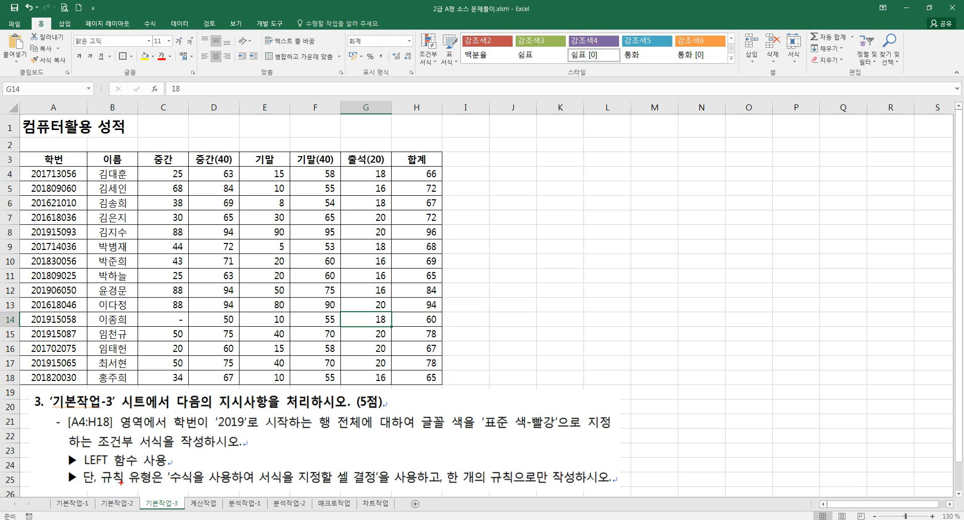
pyautogui.moveTo(83, 471); pyautogui.dragTo(386, 488)
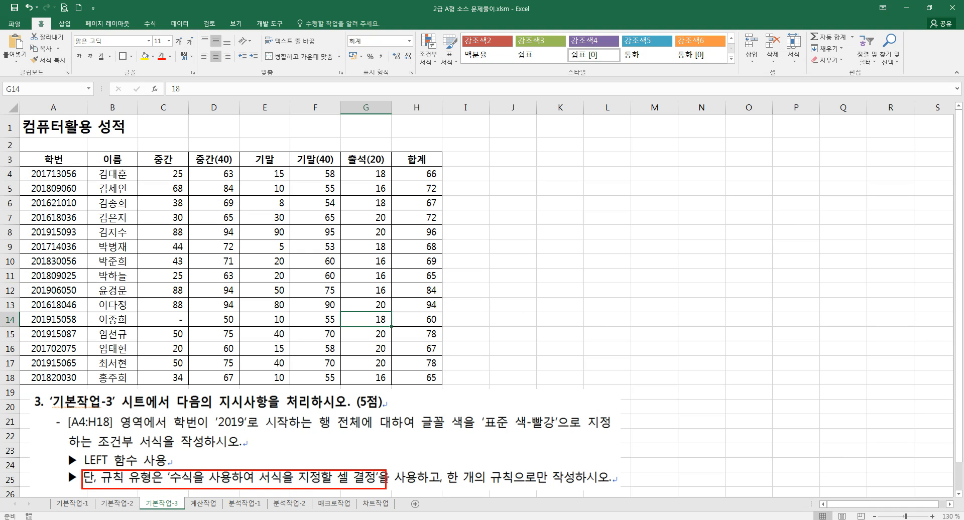
pyautogui.press('Escape')
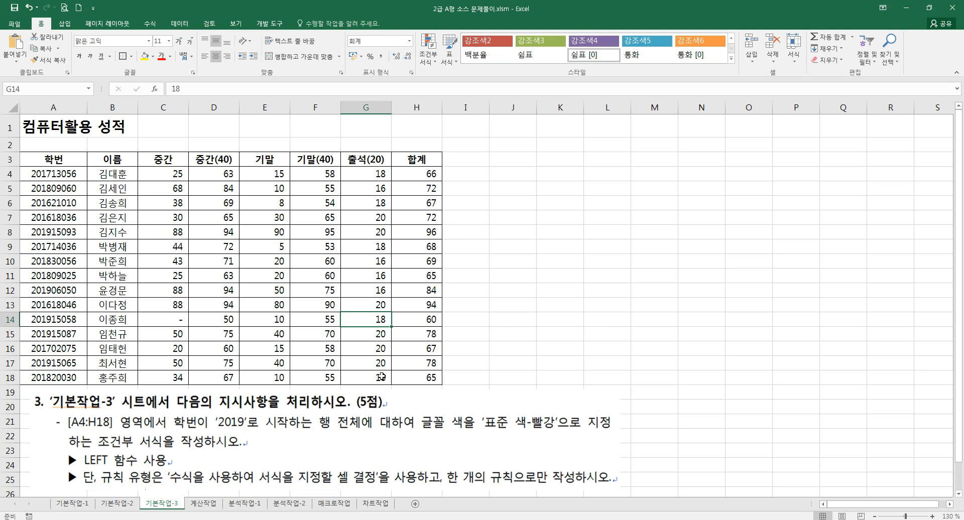
pyautogui.click(541, 295)
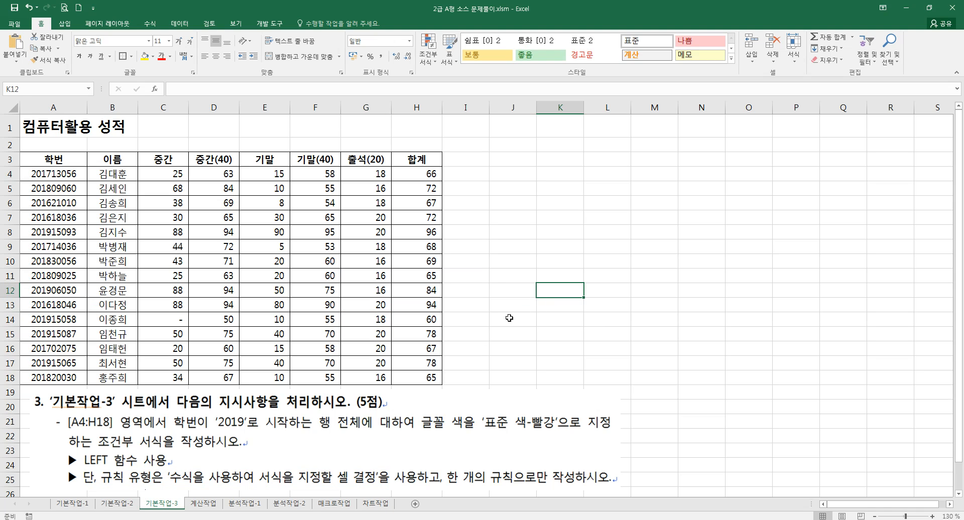
# Examine the conditional formatting options and the rule type that determines cells with a formula, without creating a rule.
pyautogui.click(435, 62)
pyautogui.hotkey('ctrl', '2')
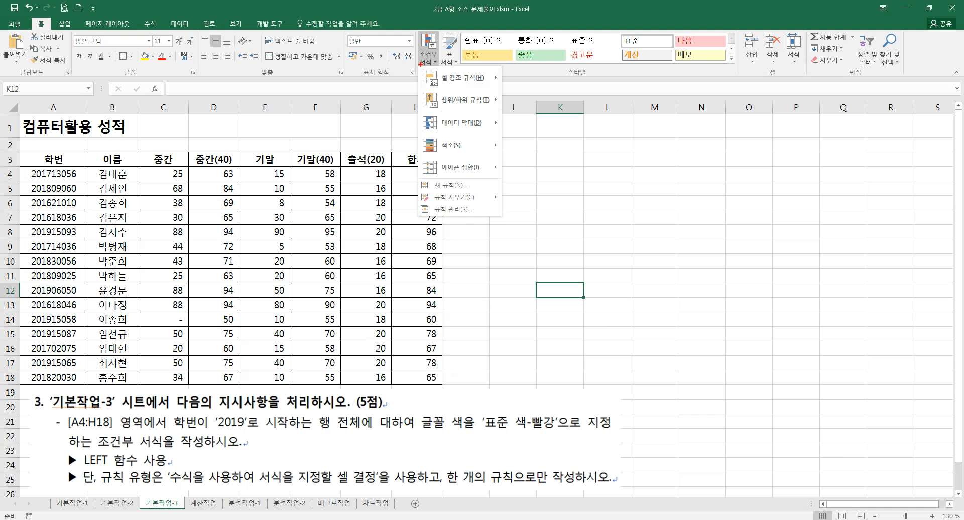
pyautogui.moveTo(417, 68); pyautogui.dragTo(501, 176)
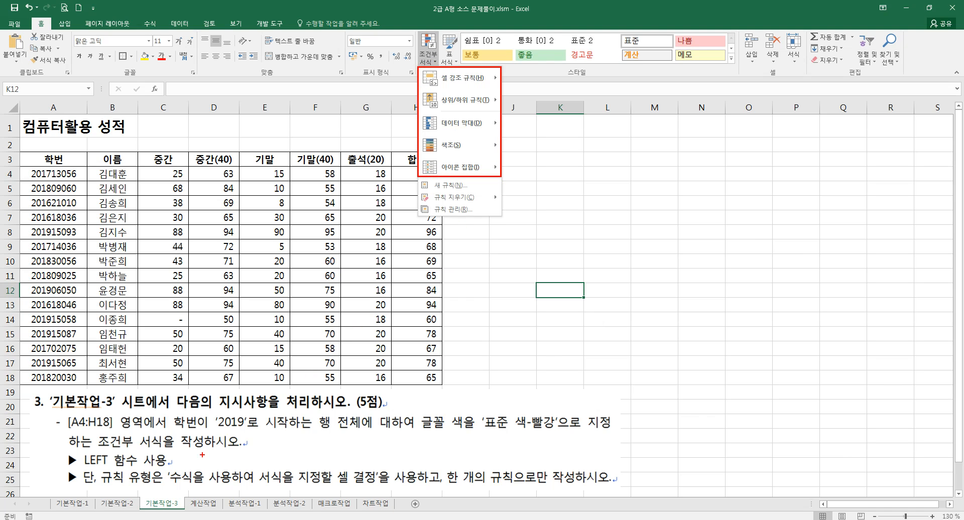
pyautogui.moveTo(165, 463); pyautogui.dragTo(378, 492)
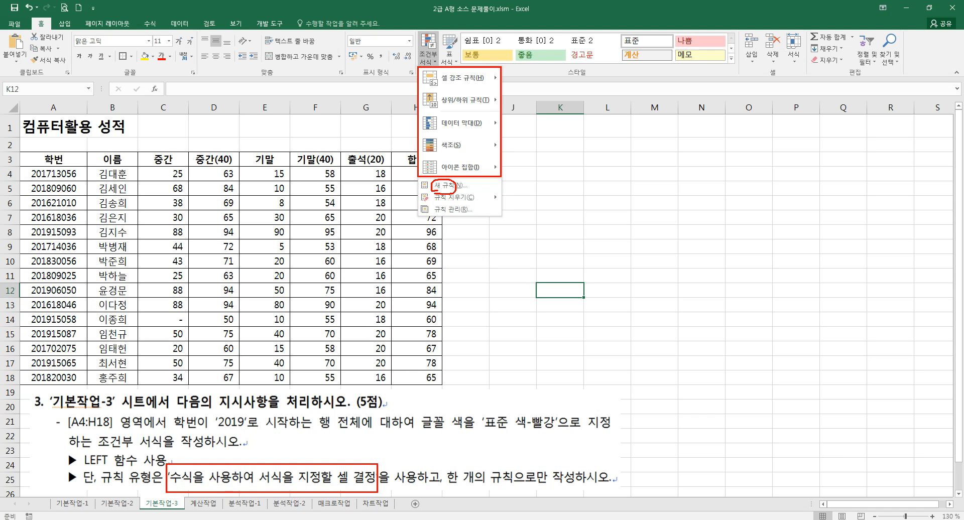
pyautogui.press('Escape')
pyautogui.click(428, 48)
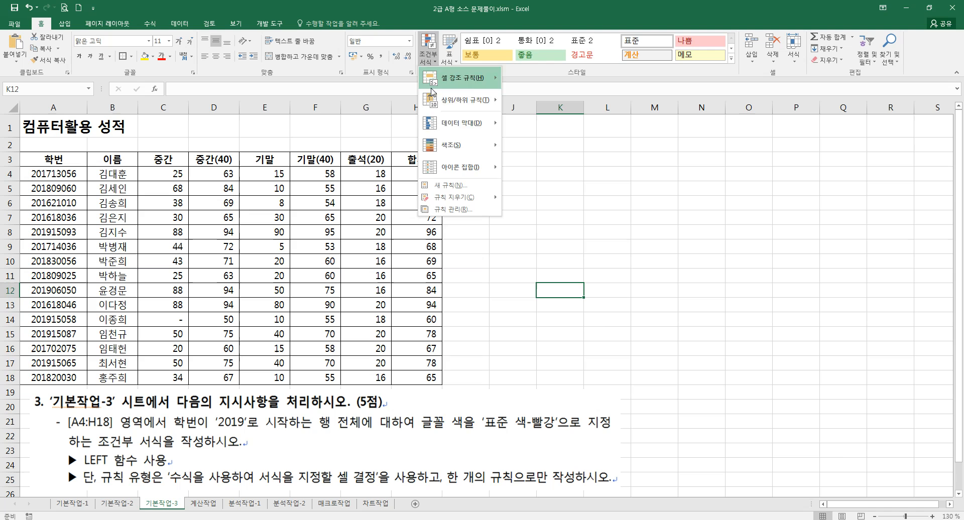
pyautogui.click(446, 184)
pyautogui.click(419, 254)
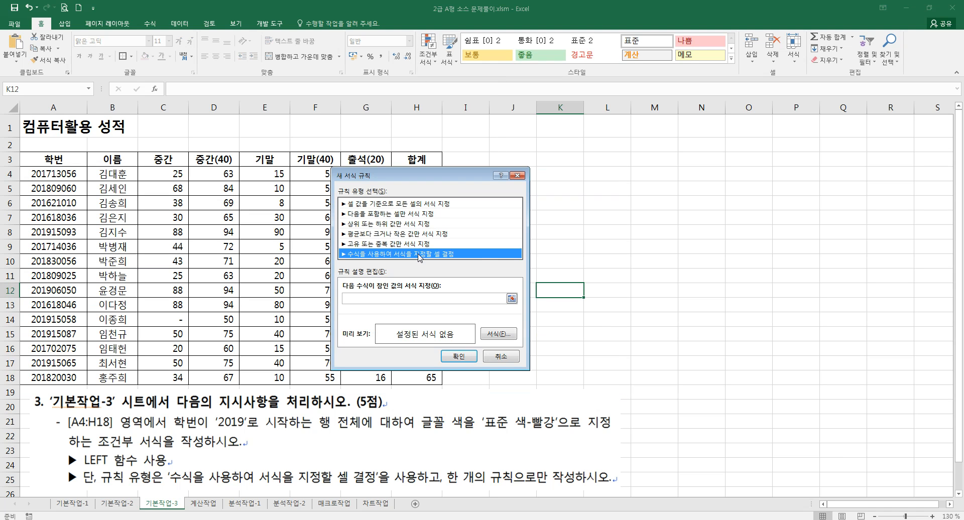
pyautogui.click(500, 357)
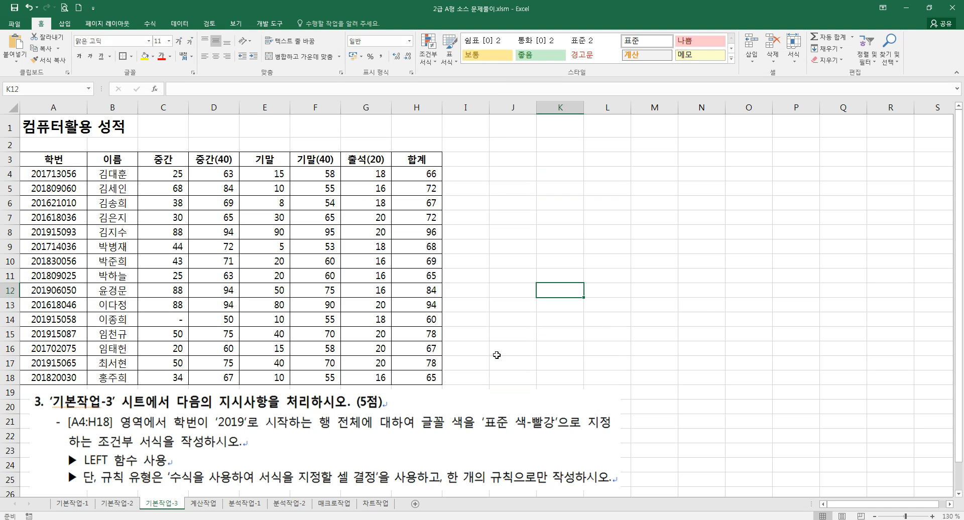
# Enter the test formula =A8="2019*" in J8 to compare the student number with a wildcard text.
pyautogui.click(495, 348)
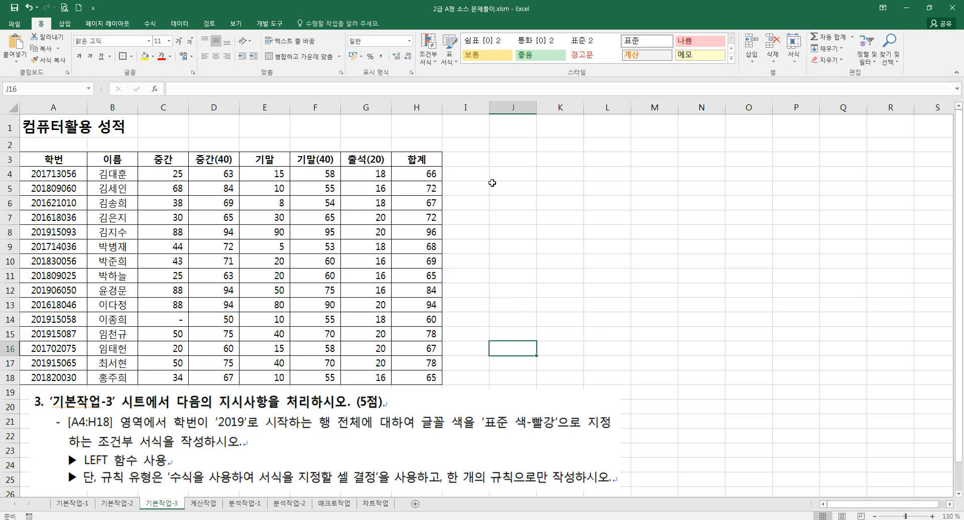
pyautogui.click(490, 176)
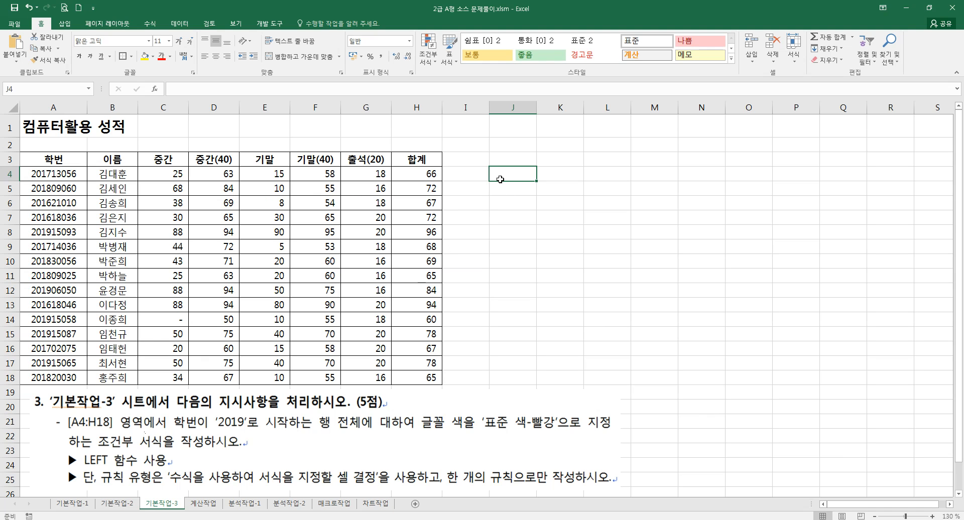
pyautogui.click(497, 212)
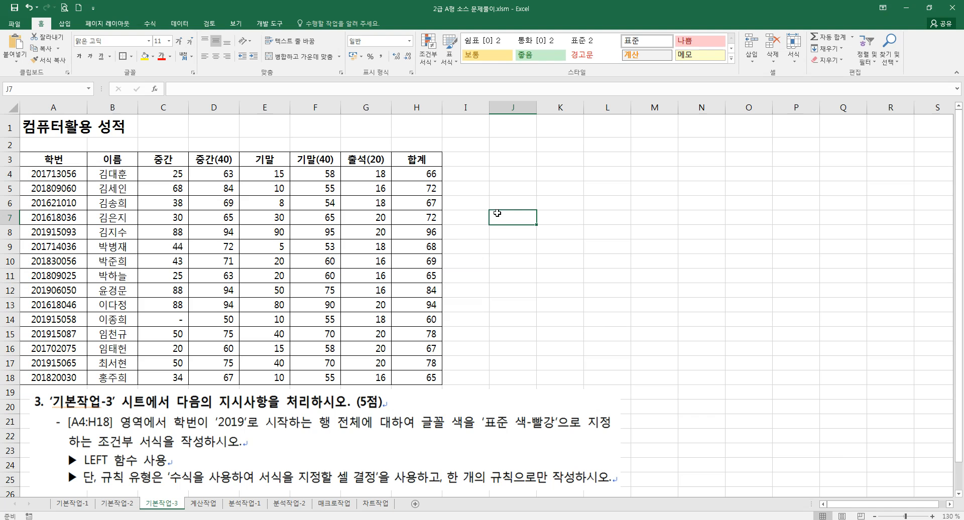
pyautogui.click(498, 230)
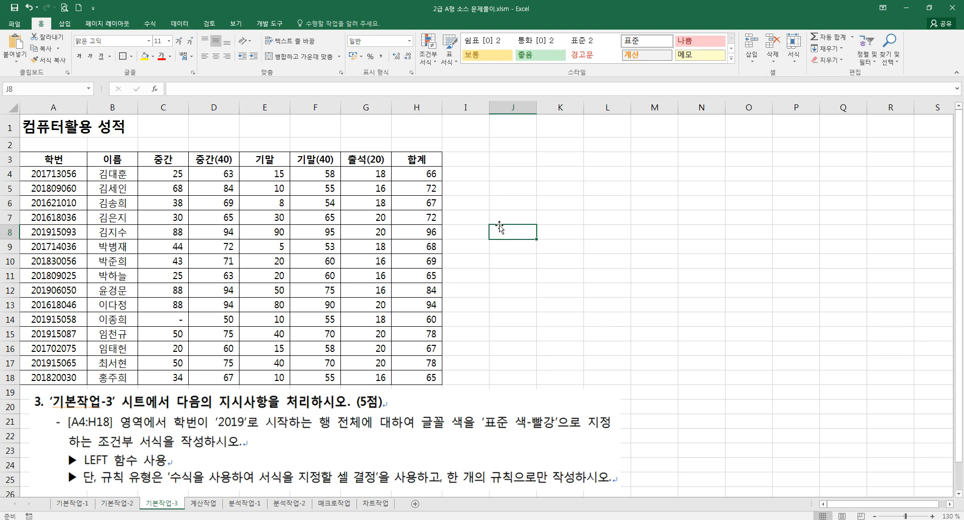
pyautogui.write('=')
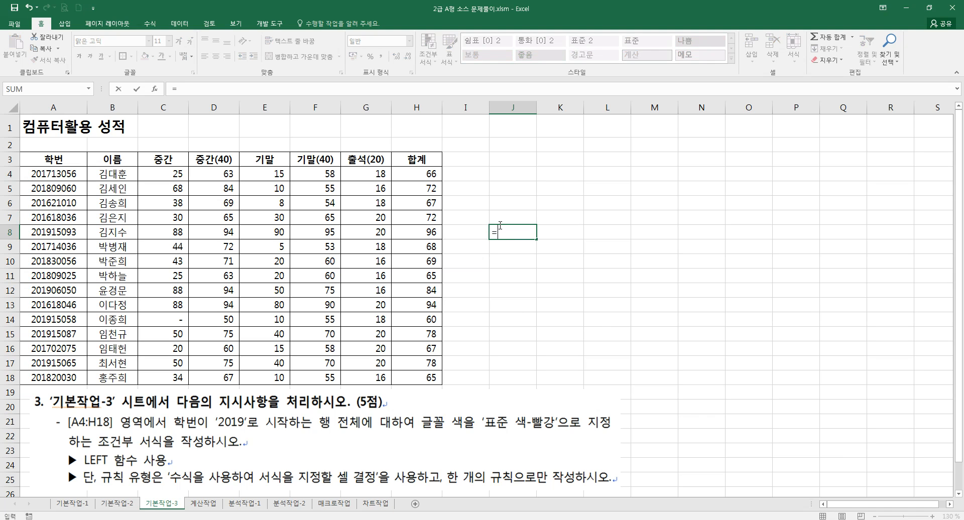
pyautogui.click(72, 232)
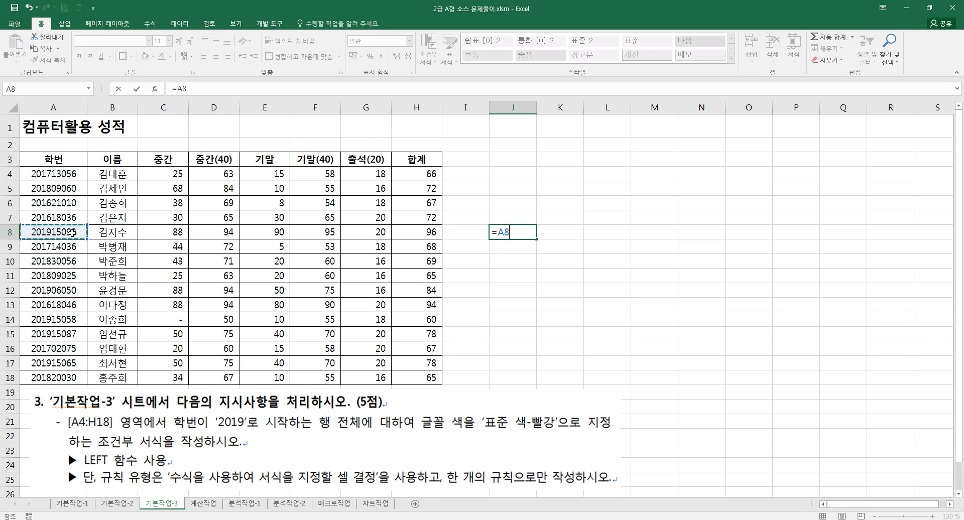
pyautogui.write('="2019*')
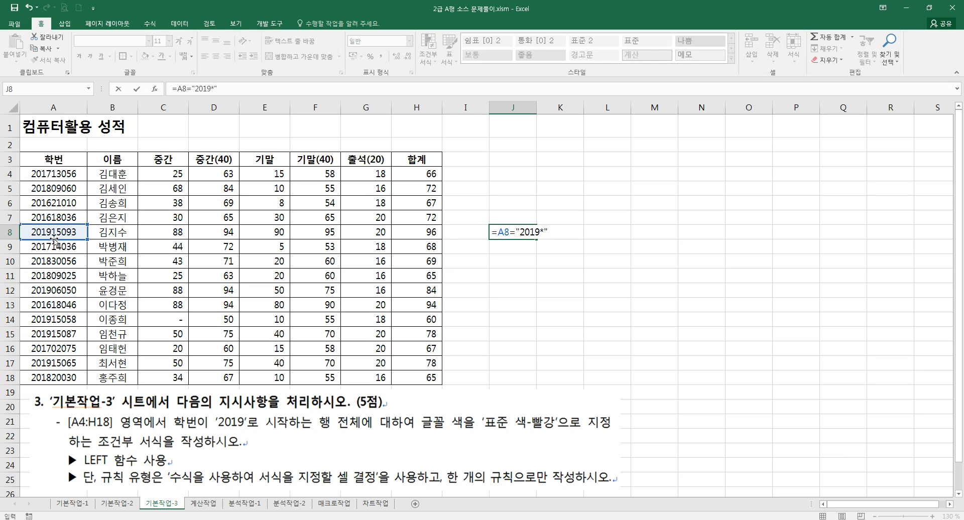
pyautogui.press('Return')
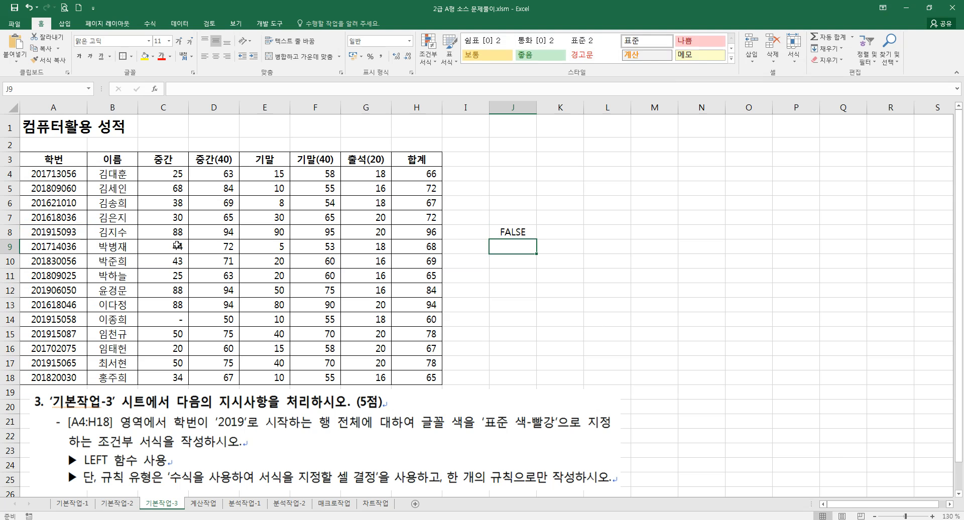
# Examine how the J8 formula compares A8 with the literal text "2019*", leaving the formula as it is.
pyautogui.doubleClick(512, 234)
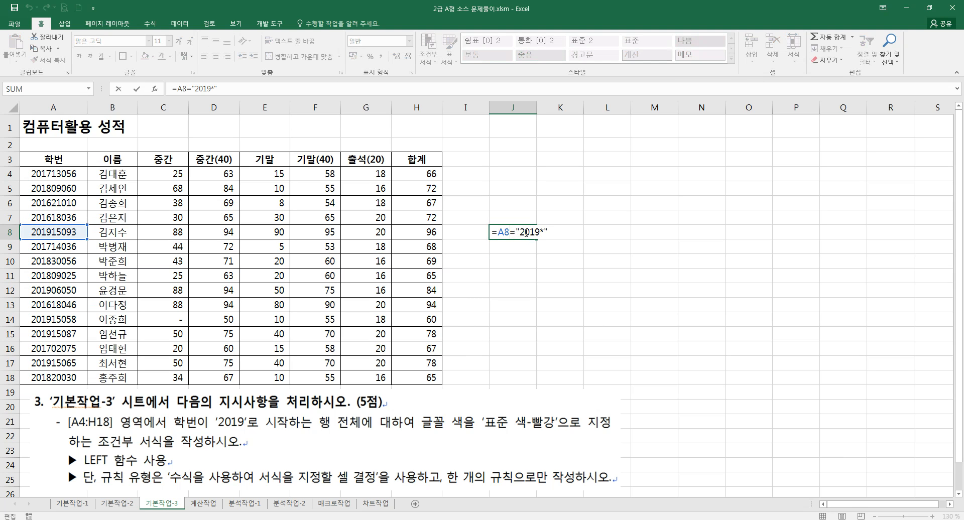
pyautogui.moveTo(516, 232)
pyautogui.mouseDown()
pyautogui.moveTo(556, 233)
pyautogui.moveTo(518, 232)
pyautogui.mouseUp()
pyautogui.click(542, 232)
pyautogui.moveTo(544, 232); pyautogui.dragTo(517, 232)
pyautogui.click(551, 232)
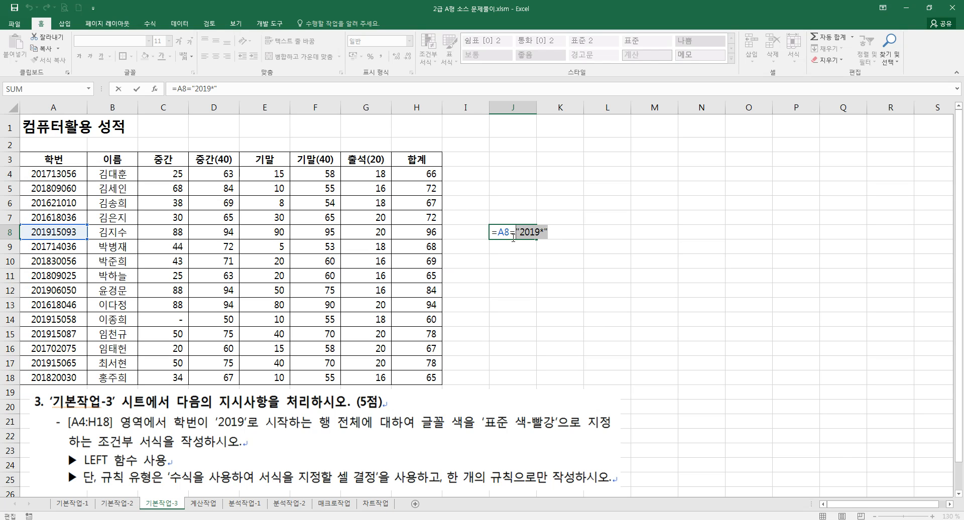
pyautogui.hotkey('ctrl', 'Return')
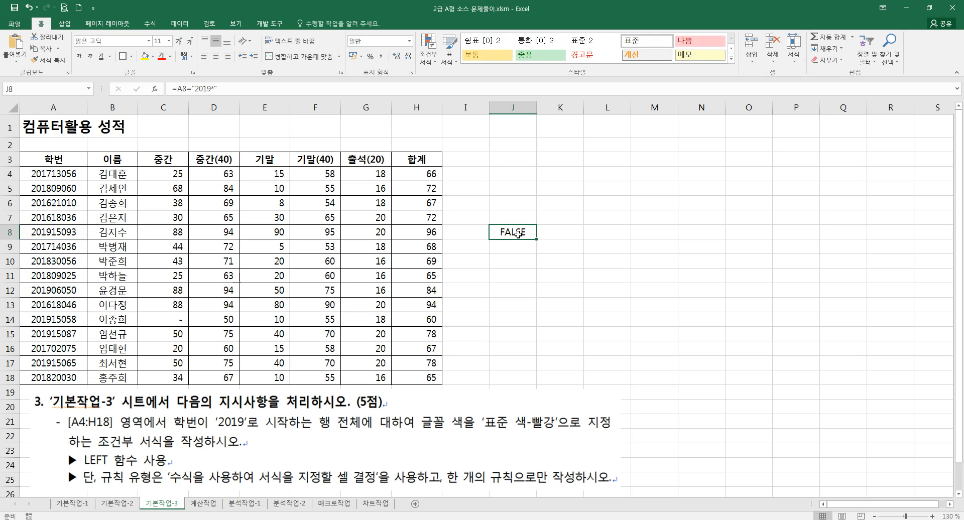
pyautogui.doubleClick(518, 234)
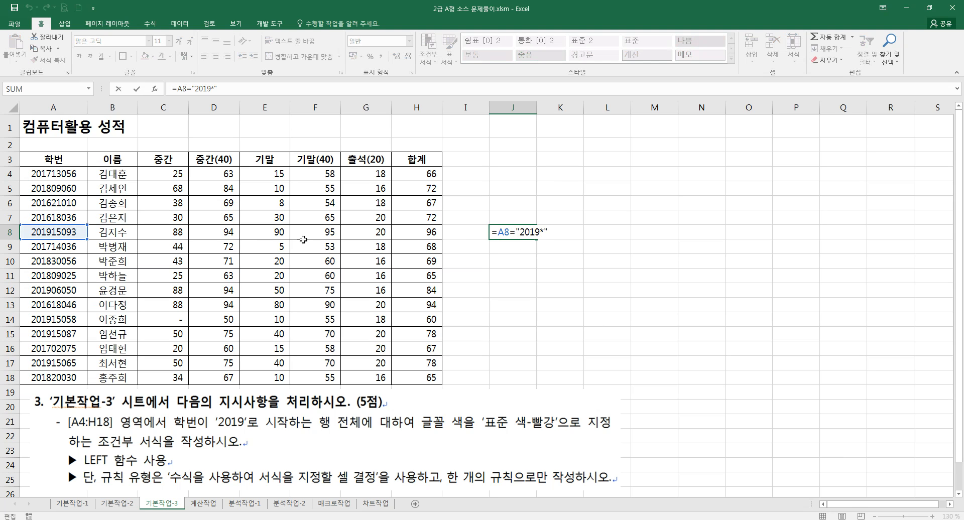
pyautogui.press('Escape')
# Try replacing the content of A8 with 2019*, and undo the replacement.
pyautogui.click(53, 233)
pyautogui.write('20')
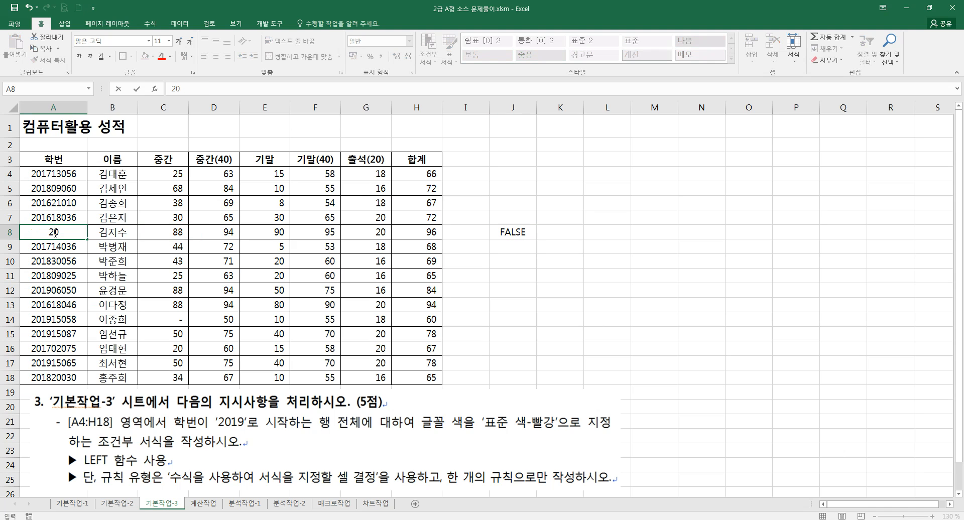
pyautogui.write('19*')
pyautogui.press('Return')
pyautogui.hotkey('ctrl', 'z')
# Delete the wildcard comparison formula from J8.
pyautogui.doubleClick(519, 233)
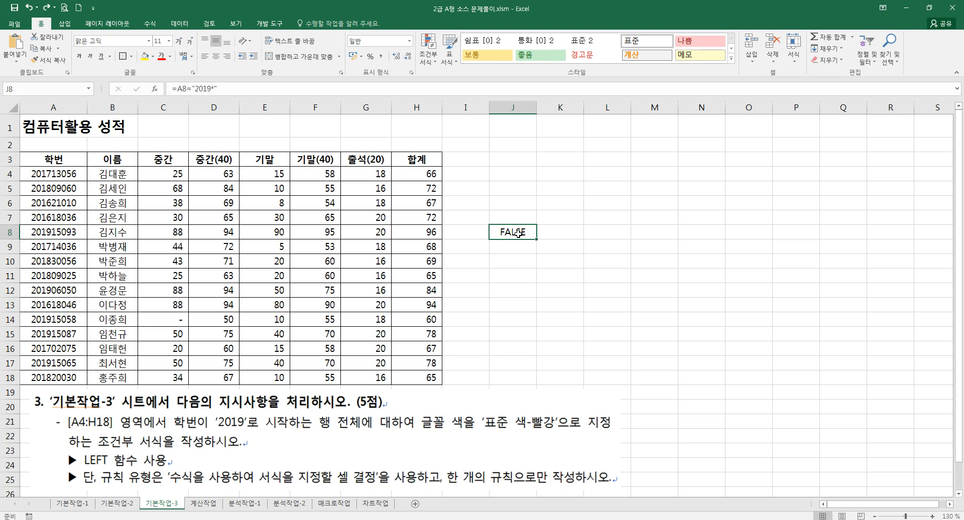
pyautogui.press('Escape')
pyautogui.press('Delete')
pyautogui.moveTo(28, 225); pyautogui.dragTo(57, 243)
pyautogui.press('Escape')
pyautogui.doubleClick(31, 232)
pyautogui.moveTo(31, 232); pyautogui.dragTo(46, 232)
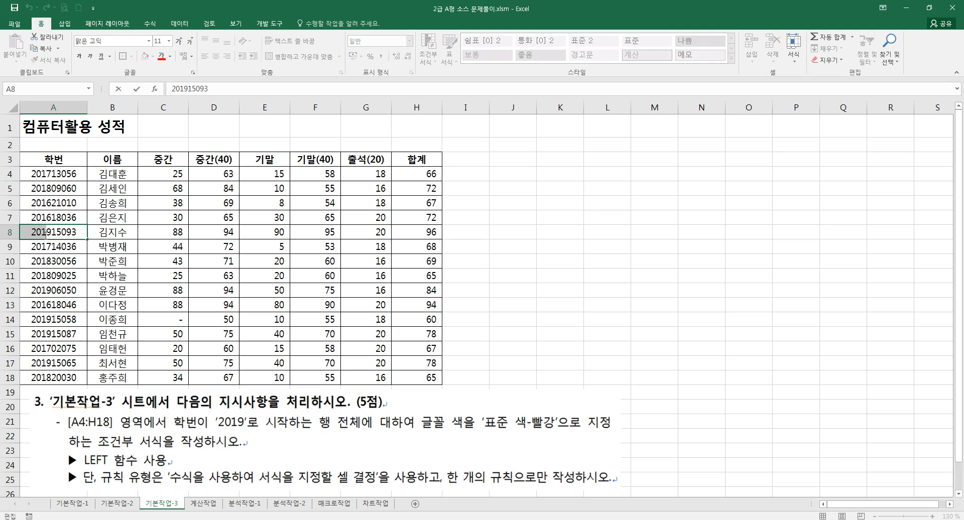
# Enter =LEFT(A8,4) in J8 to extract the first four characters of the student number.
pyautogui.click(511, 232)
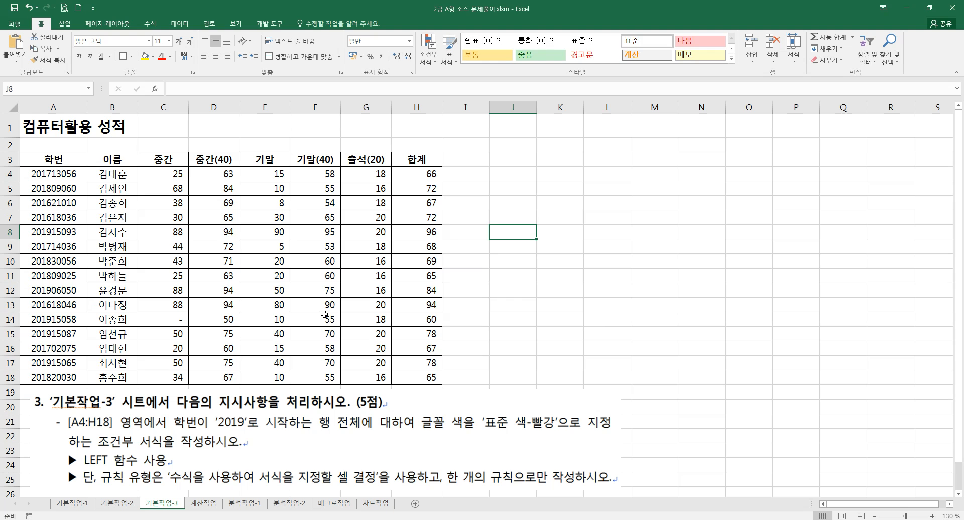
pyautogui.write('=')
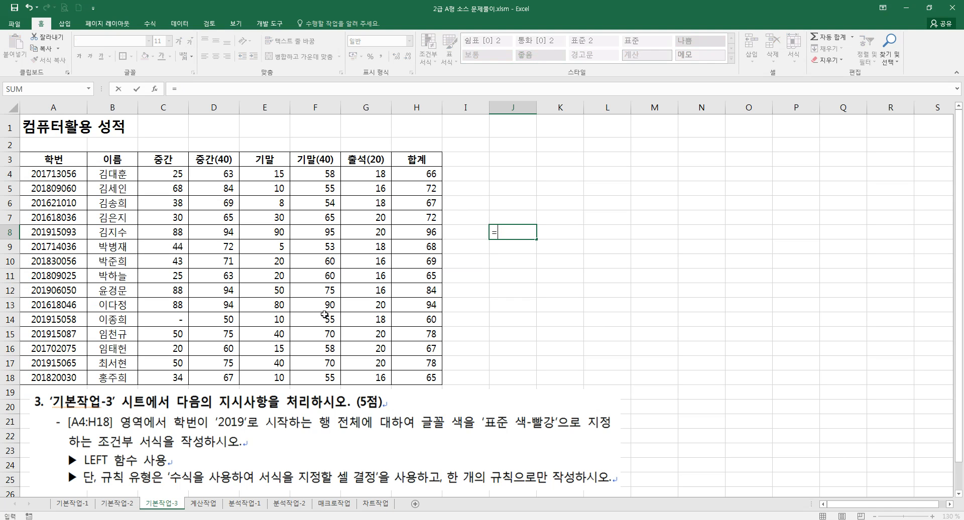
pyautogui.write('left')
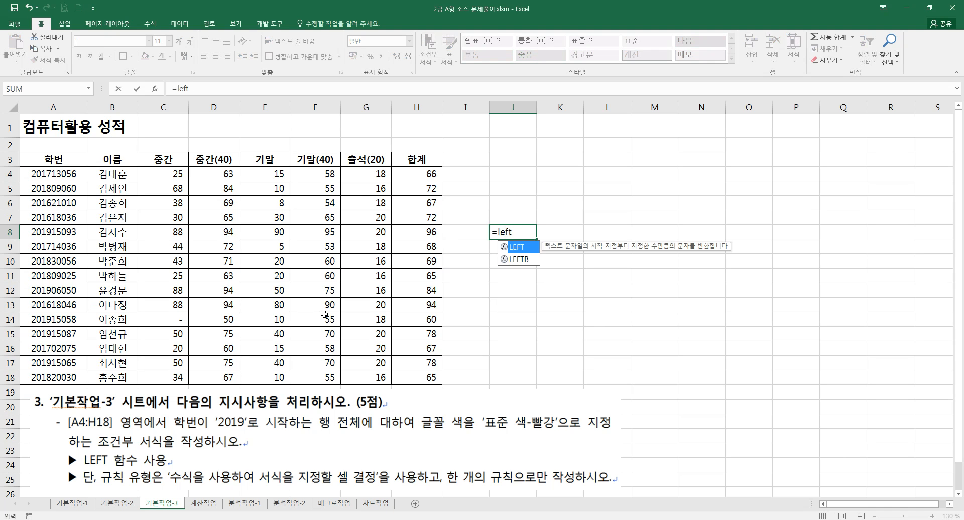
pyautogui.press('Tab')
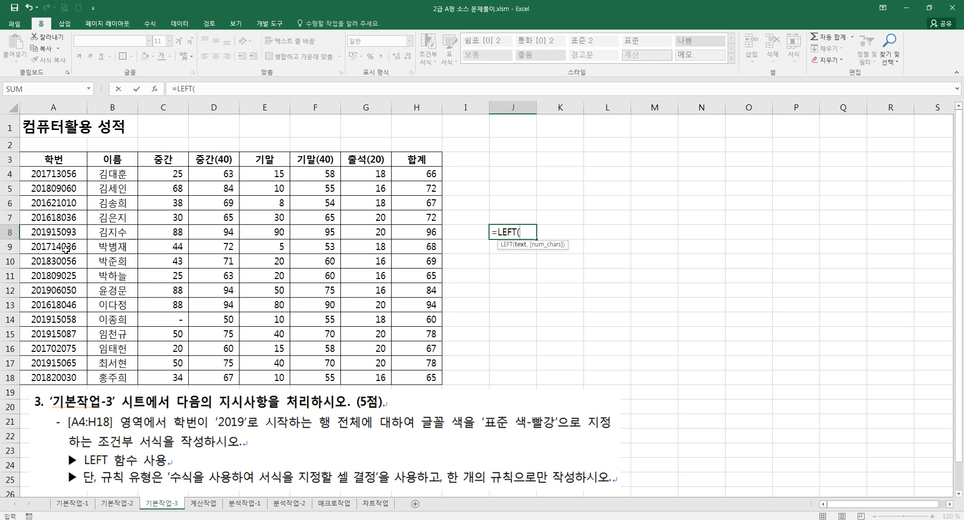
pyautogui.click(57, 234)
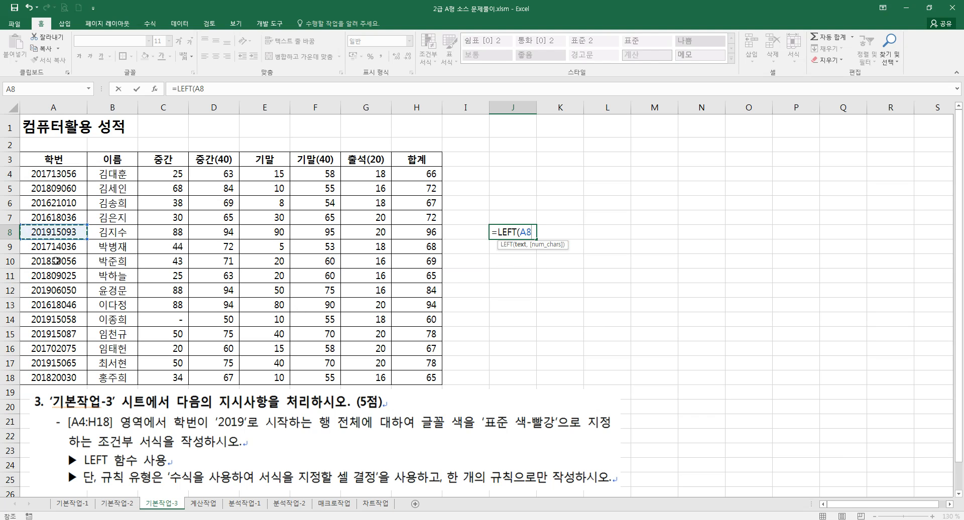
pyautogui.write(',4')
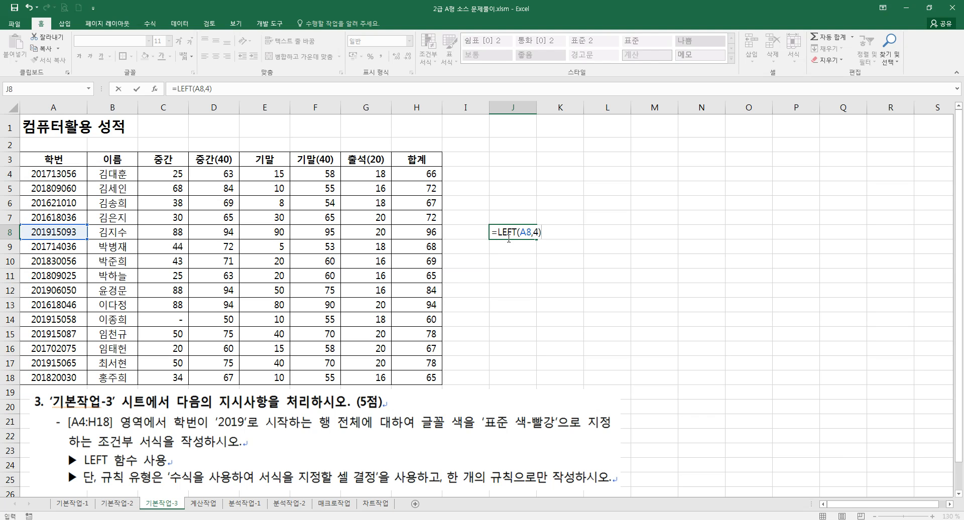
pyautogui.press('Return')
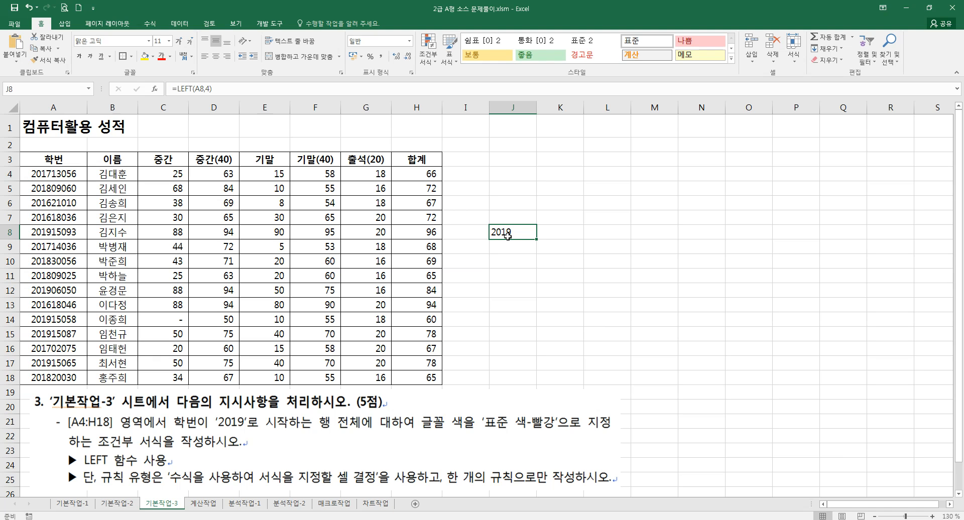
pyautogui.doubleClick(507, 232)
pyautogui.press('Escape')
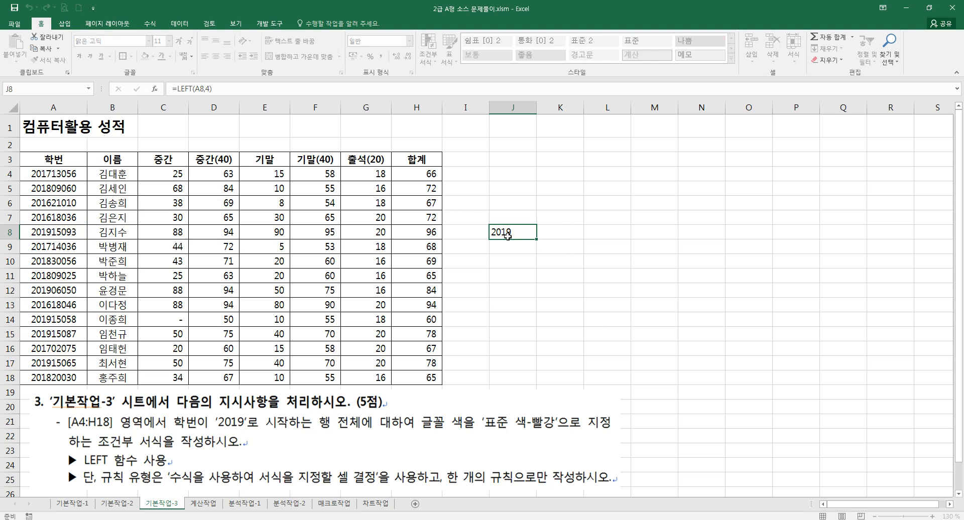
# Compare the extracted text in J8 with the number 2019 by entering =J8=2019 in K8, and check that formula.
pyautogui.click(547, 237)
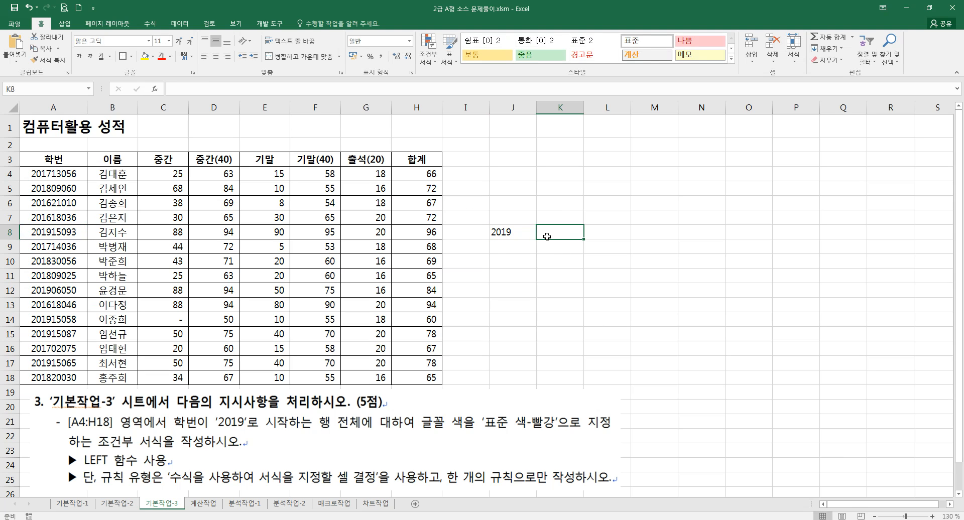
pyautogui.write('=')
pyautogui.click(513, 235)
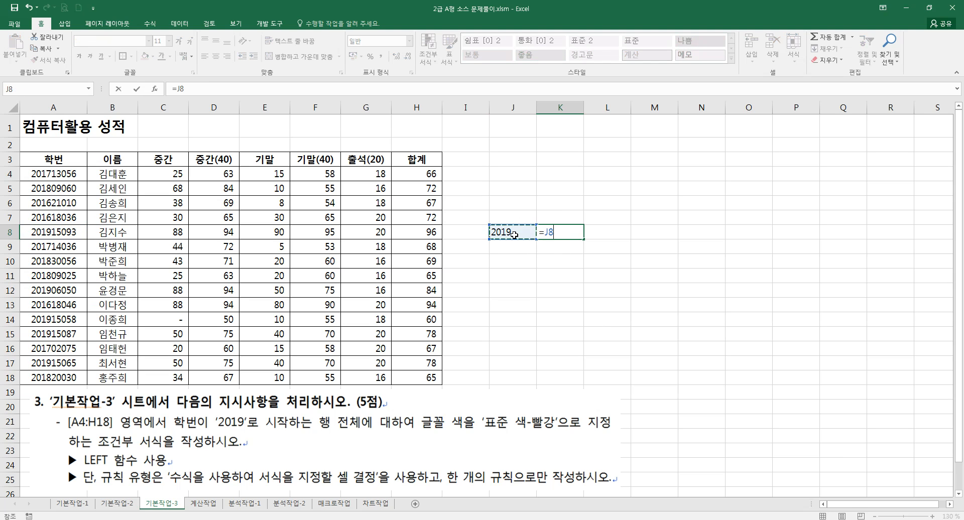
pyautogui.write('=')
pyautogui.write('2019')
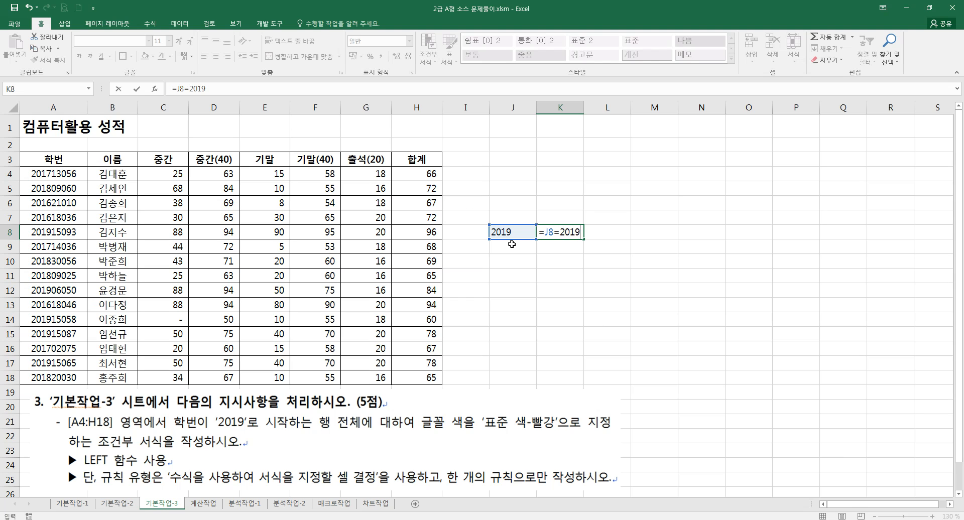
pyautogui.press('Return')
pyautogui.doubleClick(568, 235)
pyautogui.moveTo(544, 233); pyautogui.dragTo(595, 238)
pyautogui.press('Escape')
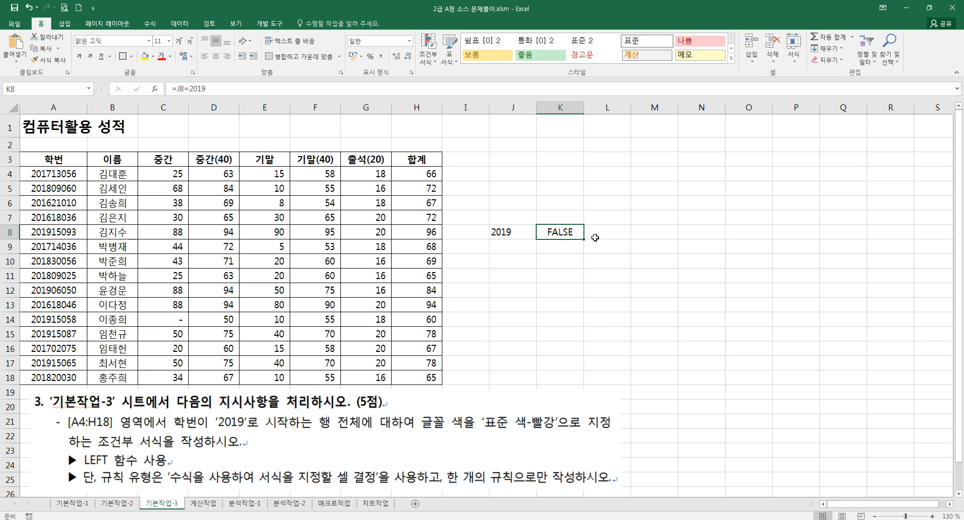
pyautogui.doubleClick(558, 232)
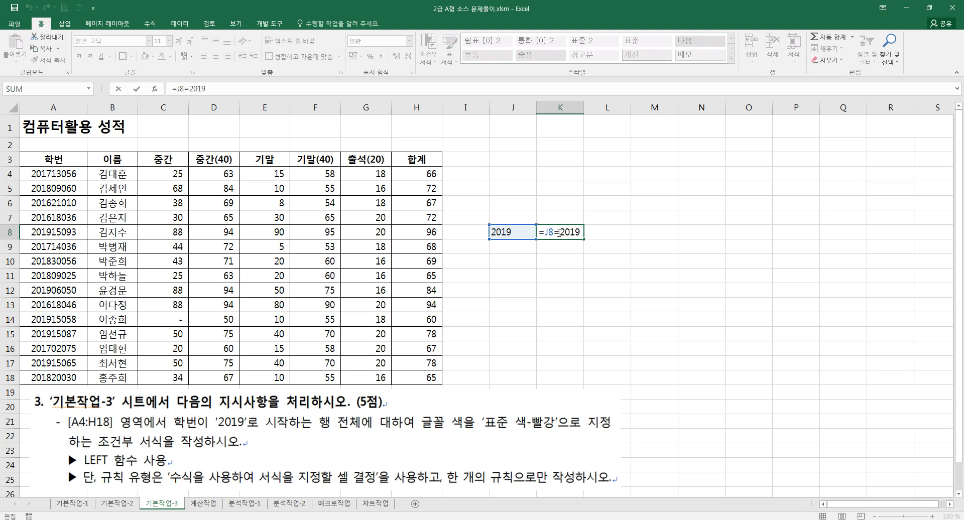
pyautogui.press('Escape')
# Extend the J8 formula to =LEFT(A8,4)=2019 and delete the comparison in K8.
pyautogui.press('Left')
pyautogui.press('F2')
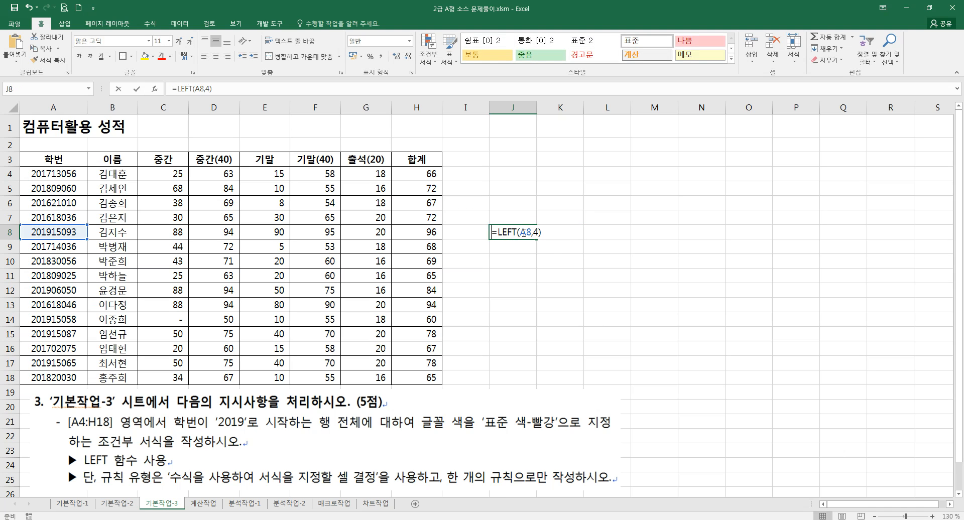
pyautogui.write('=')
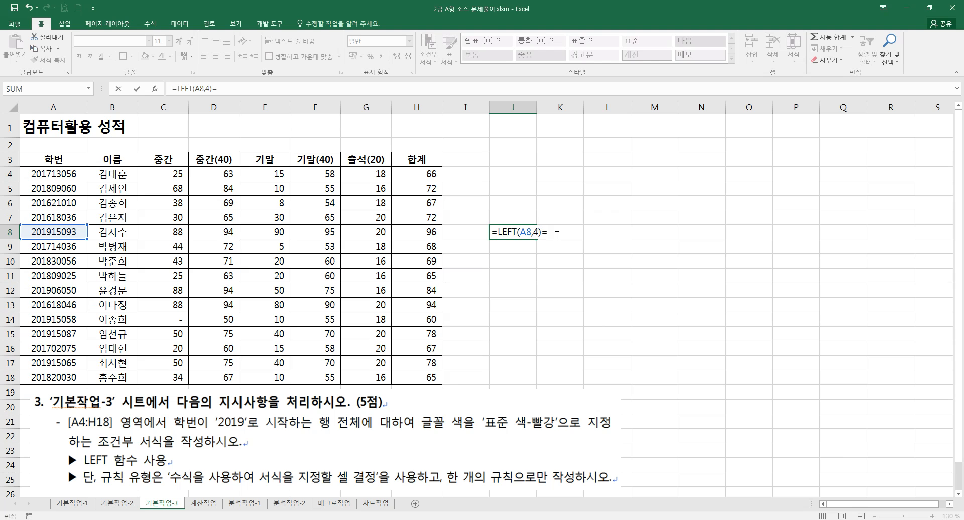
pyautogui.write('2019')
pyautogui.hotkey('ctrl', 'Return')
pyautogui.click(556, 234)
pyautogui.press('Delete')
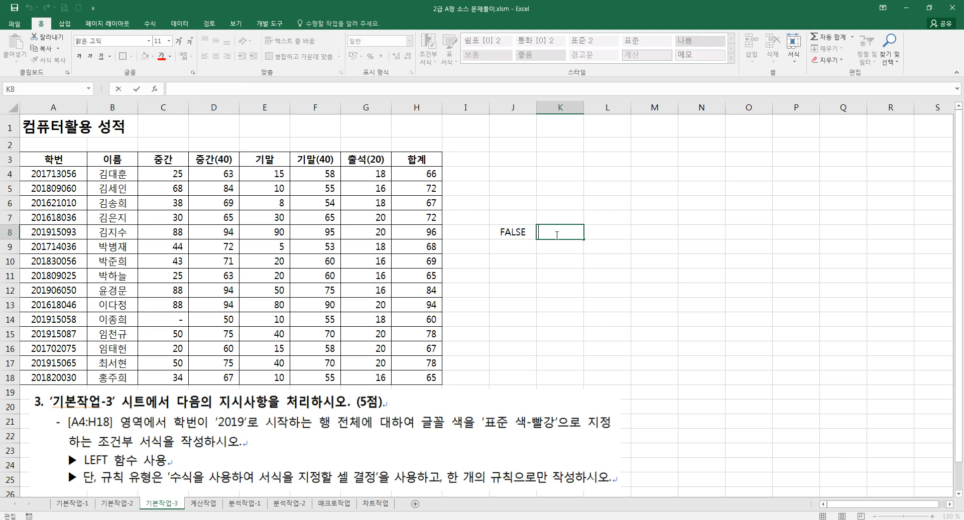
# Enclose 2019 in quotation marks so the J8 formula reads =LEFT(A8,4)="2019".
pyautogui.press('Left')
pyautogui.press('F2')
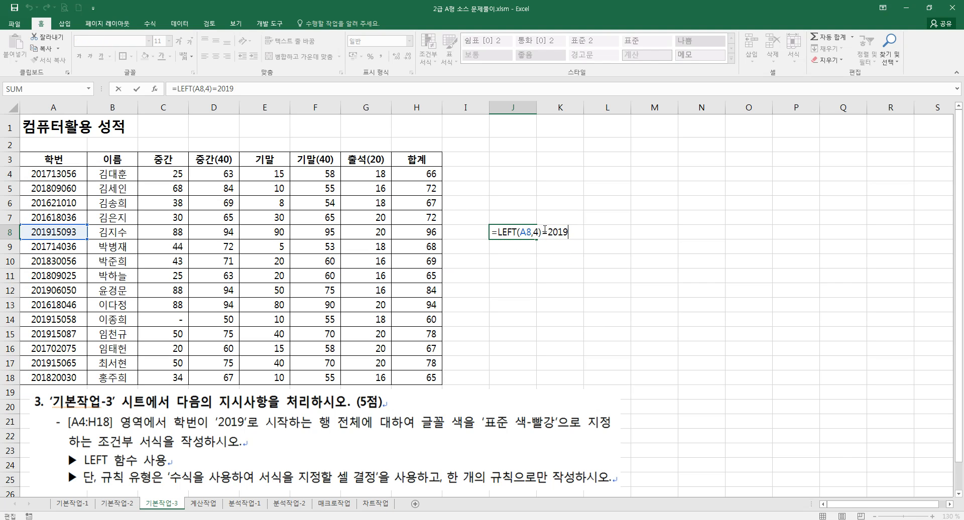
pyautogui.write('"2019"')
pyautogui.press('Return')
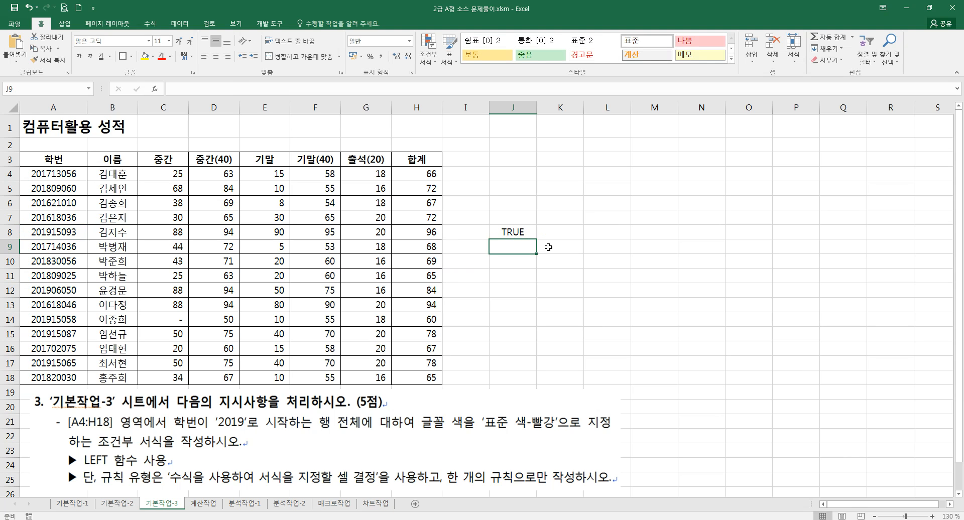
# Remove the quotation marks around 2019 and multiply the LEFT result by 1, making the J8 formula =LEFT(A8,4)*1=2019.
pyautogui.press('Up')
pyautogui.press('F2')
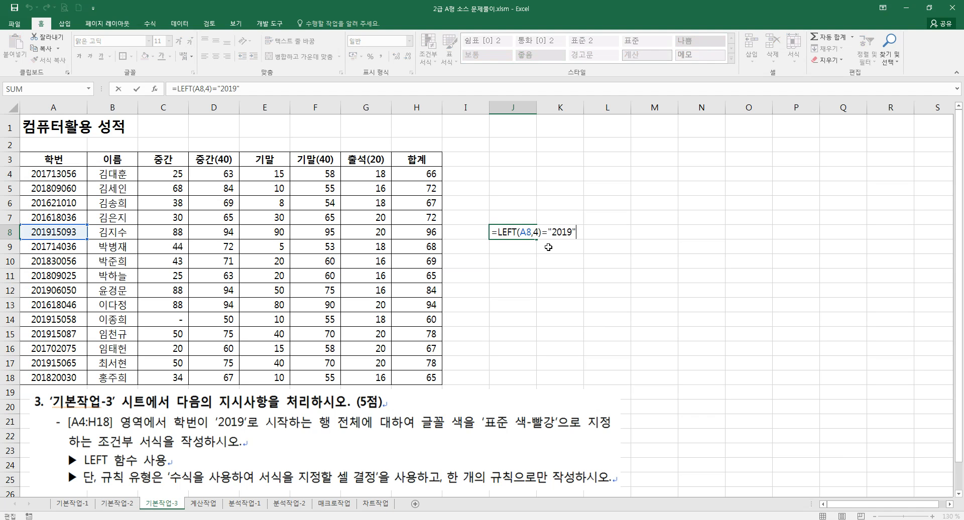
pyautogui.press('Left')
pyautogui.press('Left')
pyautogui.press('BackSpace')
pyautogui.press('Delete')
pyautogui.press('Left')
pyautogui.press('Left')
pyautogui.write('*1')
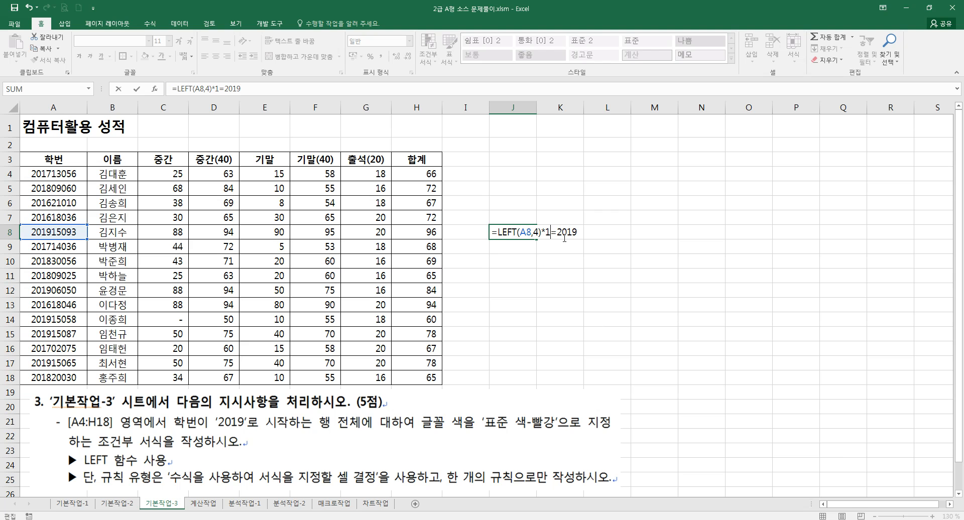
pyautogui.click(555, 262)
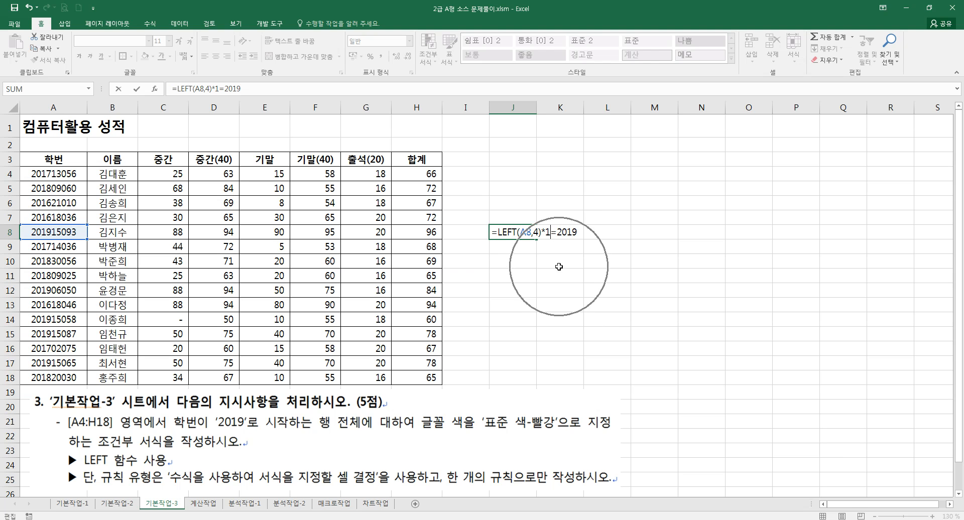
pyautogui.click(522, 235)
pyautogui.scroll(2, 512, 257)
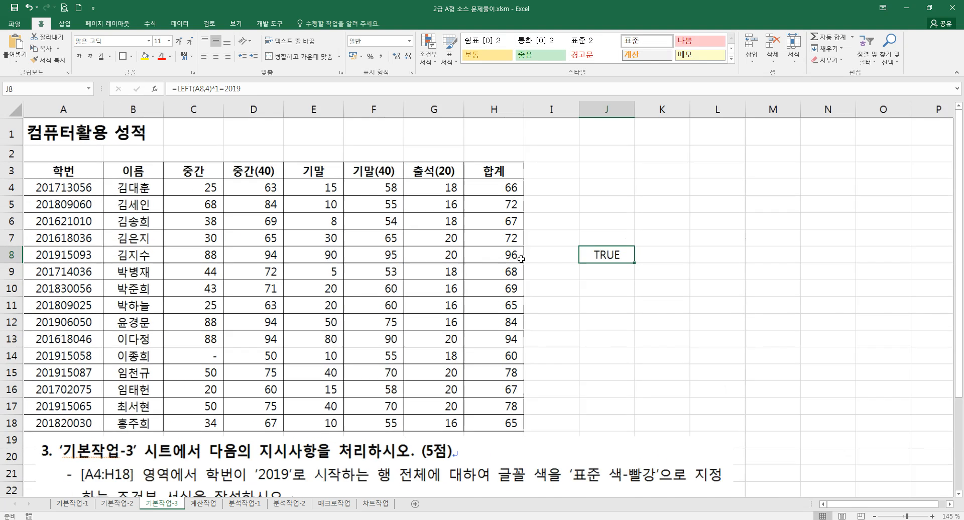
# Remove *1 from the J8 formula and compare with quoted text again, as =LEFT(A8,4)="2019".
pyautogui.doubleClick(626, 261)
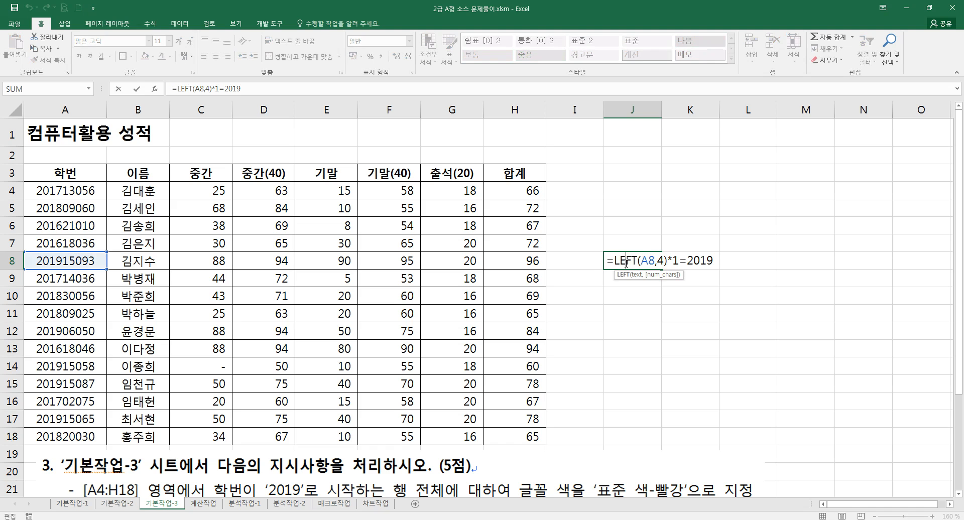
pyautogui.moveTo(679, 261); pyautogui.dragTo(666, 261)
pyautogui.press('BackSpace')
pyautogui.click(677, 261)
pyautogui.write('"')
pyautogui.press('Right')
pyautogui.press('Right')
pyautogui.write('"')
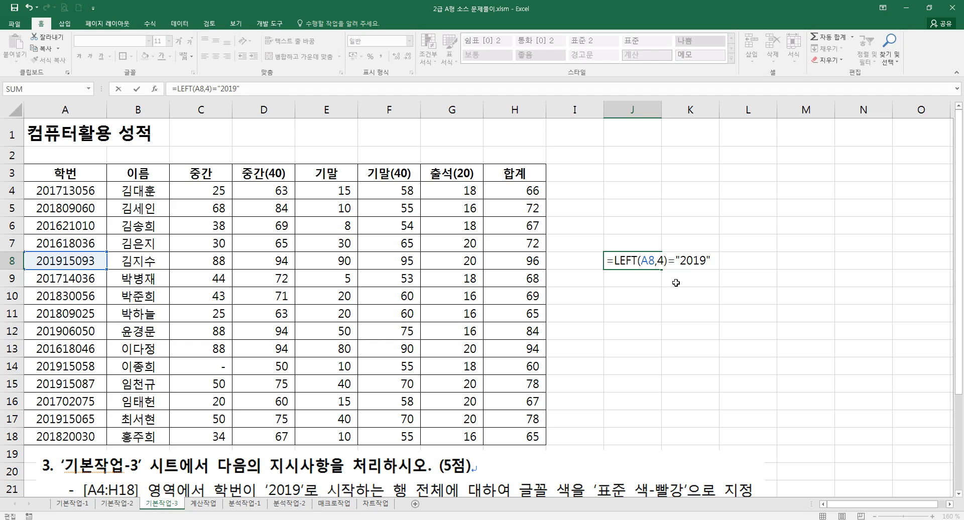
# Switch the J8 comparison back to numeric form by unquoting 2019 and adding *1 after the LEFT function.
pyautogui.press('BackSpace')
pyautogui.press('Left')
pyautogui.press('Left')
pyautogui.press('Left')
pyautogui.press('Left')
pyautogui.press('BackSpace')
pyautogui.press('Left')
pyautogui.press('Right')
pyautogui.write('*')
pyautogui.press('BackSpace')
pyautogui.press('Left')
pyautogui.write('*1')
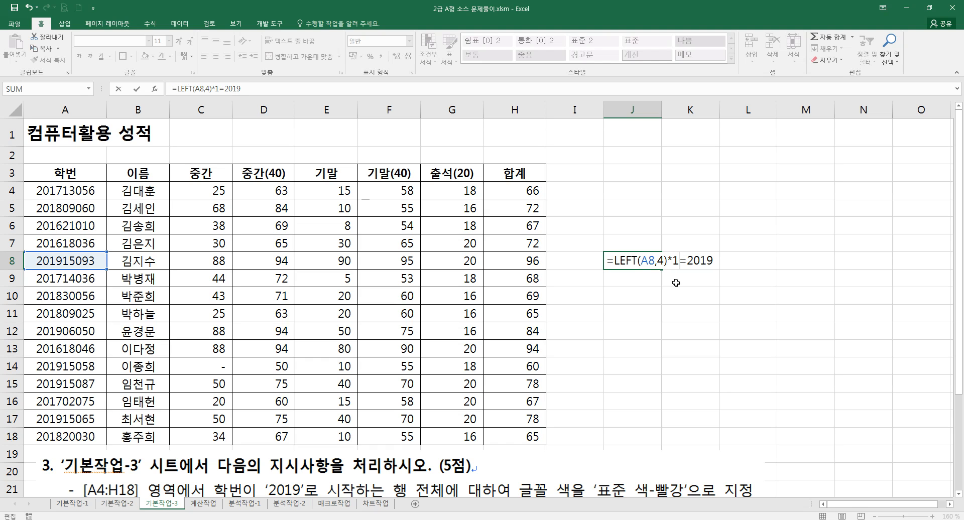
pyautogui.hotkey('ctrl', 'Return')
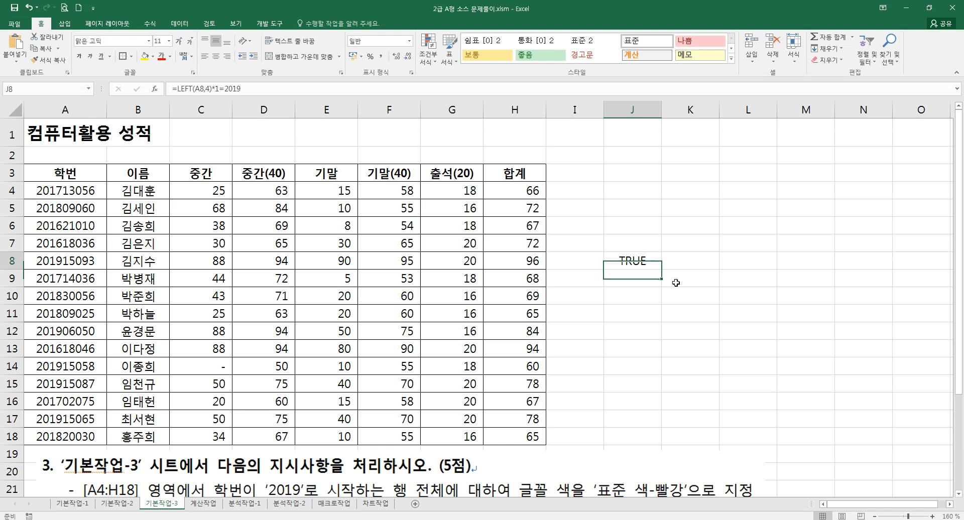
# Remove the *1 from the J8 formula, trying /1 in its place and clearing it again.
pyautogui.press('F2')
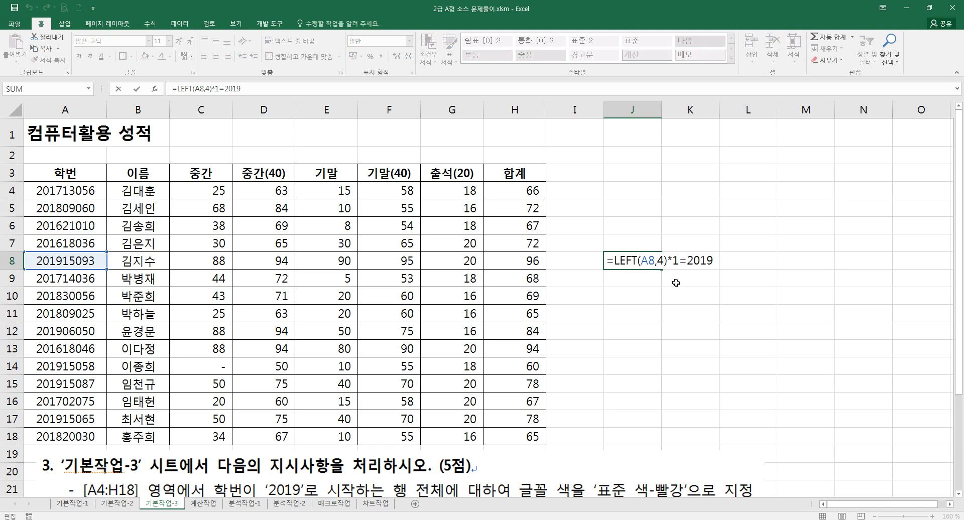
pyautogui.press('Left')
pyautogui.press('Left')
pyautogui.press('Left')
pyautogui.press('Left')
pyautogui.press('Left')
pyautogui.press('Left')
pyautogui.press('Right')
pyautogui.press('Right')
pyautogui.press('Left')
pyautogui.press('Delete')
pyautogui.press('Delete')
pyautogui.write('/1')
pyautogui.press('BackSpace')
pyautogui.press('BackSpace')
pyautogui.write('/')
pyautogui.press('BackSpace')
pyautogui.write('*1')
pyautogui.press('BackSpace')
pyautogui.press('BackSpace')
# Add a double minus before LEFT in J8 so the formula reads =--LEFT(A8,4)=2019.
pyautogui.press('Left')
pyautogui.press('Left')
pyautogui.press('Left')
pyautogui.press('Left')
pyautogui.press('Left')
pyautogui.press('Left')
pyautogui.press('Left')
pyautogui.press('Left')
pyautogui.press('Left')
pyautogui.press('Left')
pyautogui.write('--')
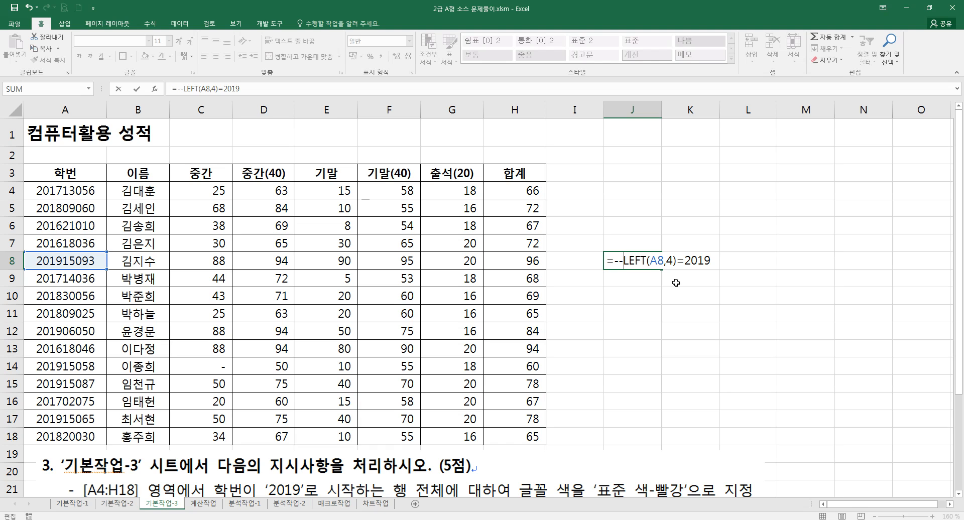
pyautogui.press('Return')
pyautogui.press('Up')
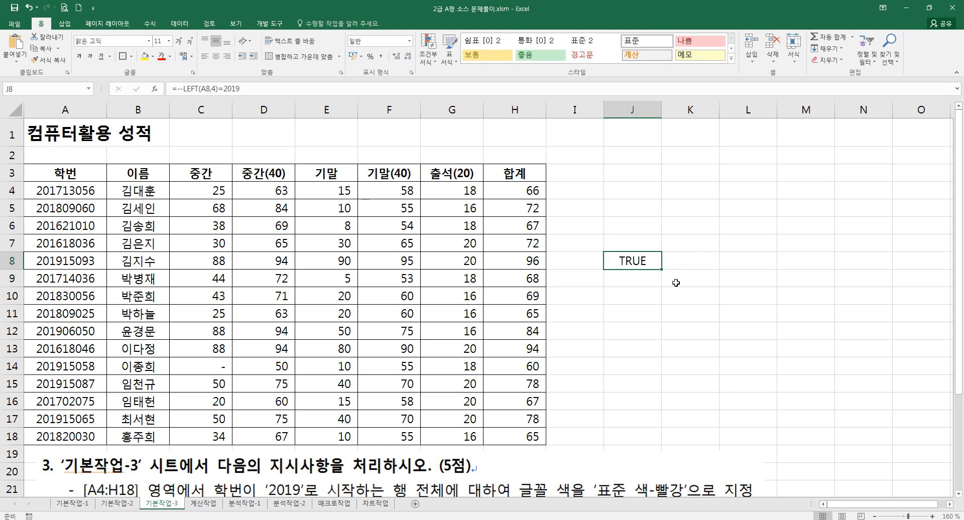
# Try removing the double minus before LEFT in the J8 formula, leaving =LEFT(A8,4)=2019.
pyautogui.press('F2')
pyautogui.press('Left')
pyautogui.press('Left')
pyautogui.press('Left')
pyautogui.press('Left')
pyautogui.press('Left')
pyautogui.press('Left')
pyautogui.press('Left')
pyautogui.press('Left')
pyautogui.press('Left')
pyautogui.press('Left')
pyautogui.press('Left')
pyautogui.press('Left')
pyautogui.press('Left')
pyautogui.press('Left')
pyautogui.press('Left')
pyautogui.press('Left')
pyautogui.press('Left')
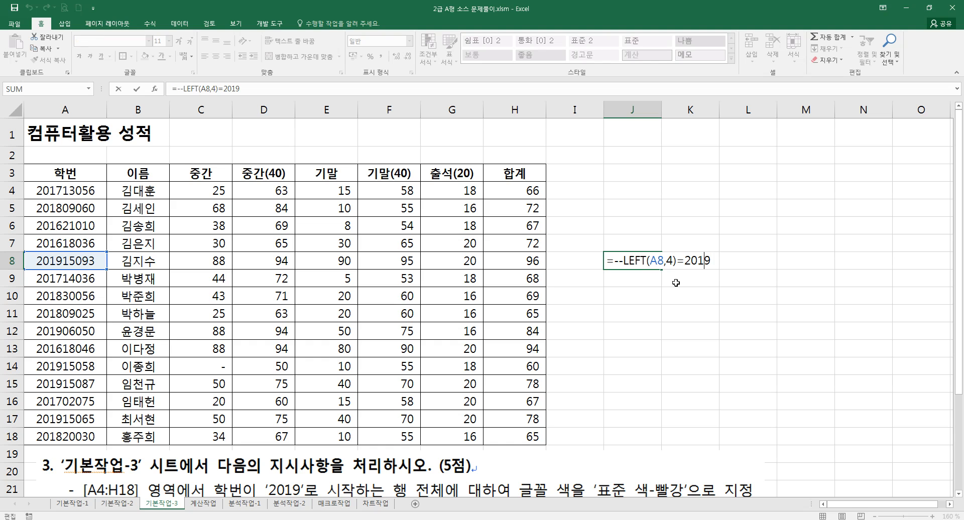
pyautogui.press('Delete')
pyautogui.press('Delete')
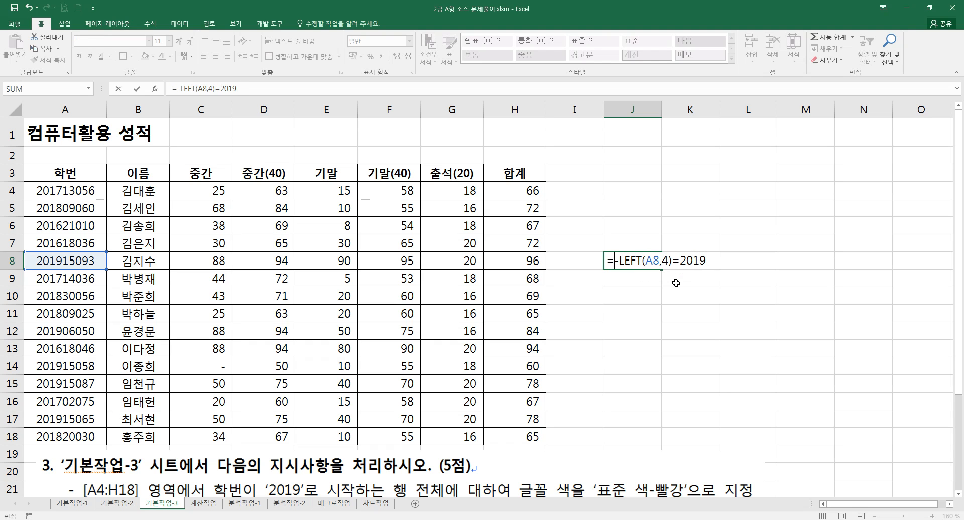
pyautogui.press('Right')
pyautogui.press('Right')
pyautogui.press('Right')
pyautogui.press('Right')
pyautogui.press('Right')
pyautogui.press('Right')
pyautogui.press('Right')
pyautogui.press('Right')
pyautogui.press('Right')
pyautogui.press('Right')
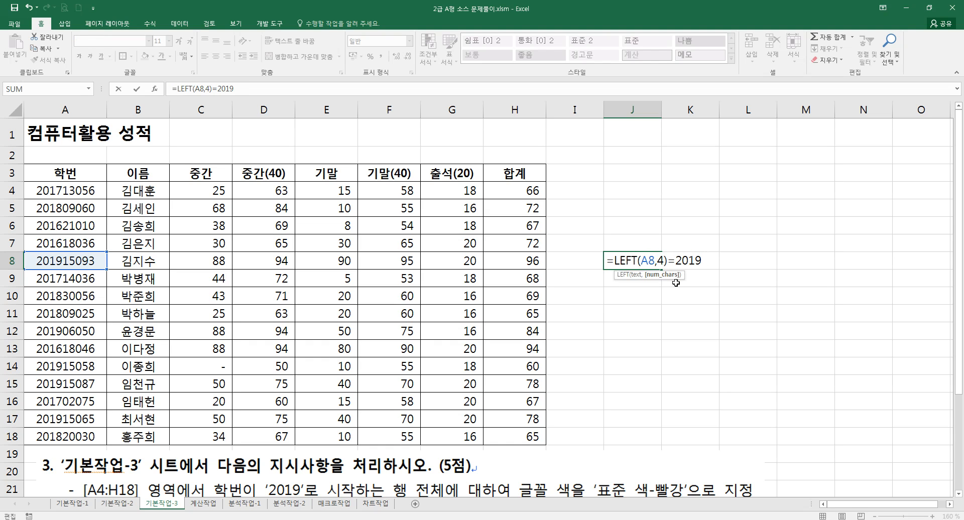
pyautogui.hotkey('shift', 'Left')
pyautogui.hotkey('shift', 'Left')
pyautogui.hotkey('shift', 'Left')
pyautogui.hotkey('shift', 'Left')
pyautogui.hotkey('shift', 'Left')
pyautogui.hotkey('shift', 'Left')
pyautogui.hotkey('shift', 'Left')
pyautogui.hotkey('shift', 'Left')
pyautogui.hotkey('shift', 'Left')
pyautogui.hotkey('shift', 'Left')
pyautogui.hotkey('shift', 'Left')
pyautogui.press('Right')
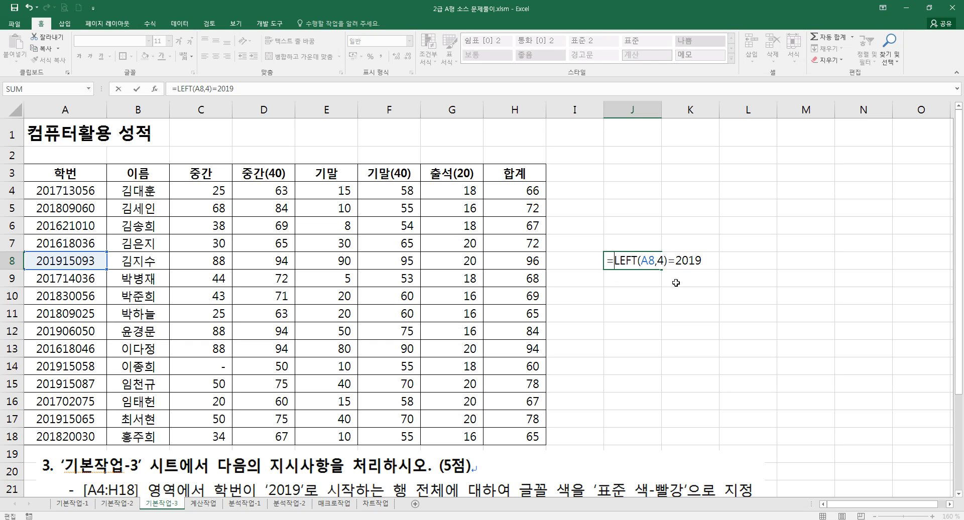
# Try enclosing 2019 in quotation marks in the J8 formula, and cancel the edit.
pyautogui.press('Right')
pyautogui.write('"')
pyautogui.press('BackSpace')
pyautogui.write('"')
pyautogui.press('Right')
pyautogui.press('Right')
pyautogui.press('Right')
pyautogui.press('Right')
pyautogui.write('"')
pyautogui.press('Escape')
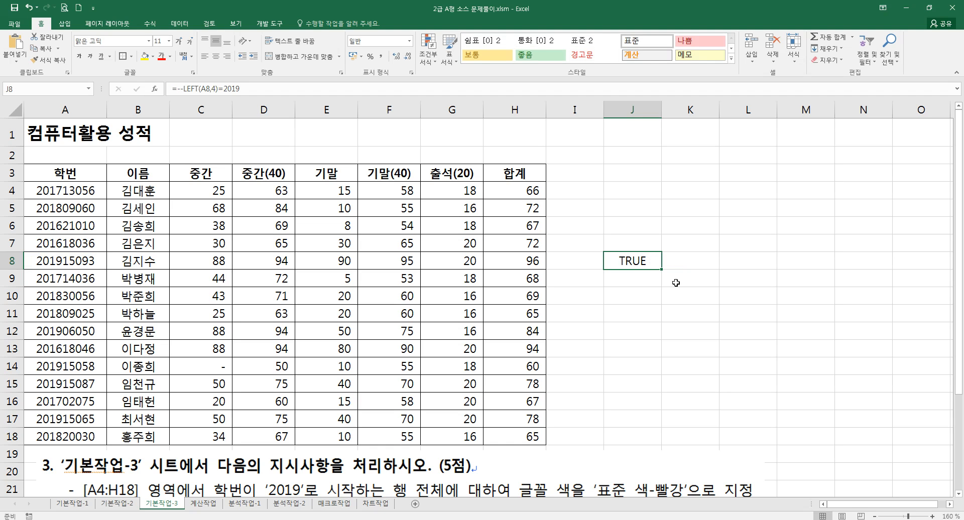
# Examine the LEFT arguments and the numeric comparison in the J8 formula without changing it.
pyautogui.press('F2')
pyautogui.press('Left')
pyautogui.press('Left')
pyautogui.press('Left')
pyautogui.press('Left')
pyautogui.press('Left')
pyautogui.press('Left')
pyautogui.press('Left')
pyautogui.press('Left')
pyautogui.press('Right')
pyautogui.press('Right')
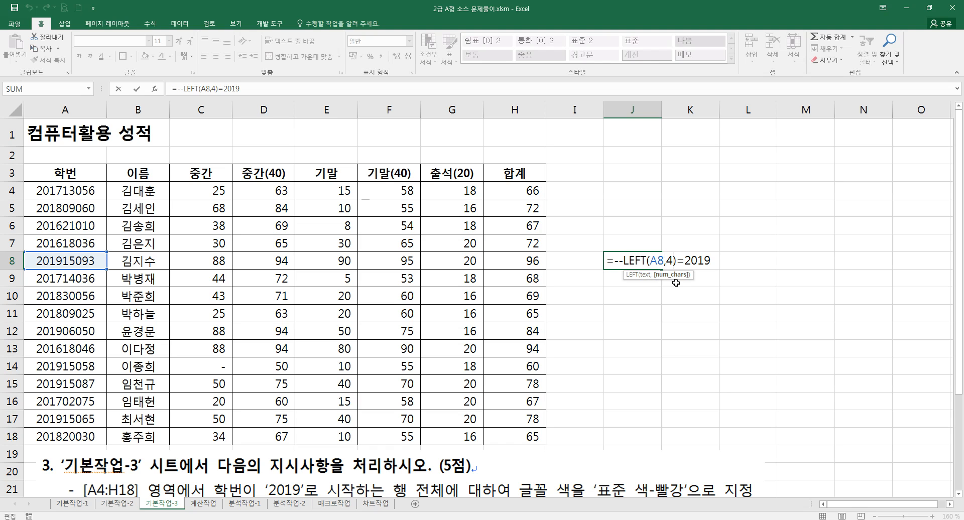
pyautogui.hotkey('ctrl', 'Return')
# Enter ="2" in J10, and extend it to ="2"*2 to test text used in arithmetic.
pyautogui.press('Down')
pyautogui.press('Down')
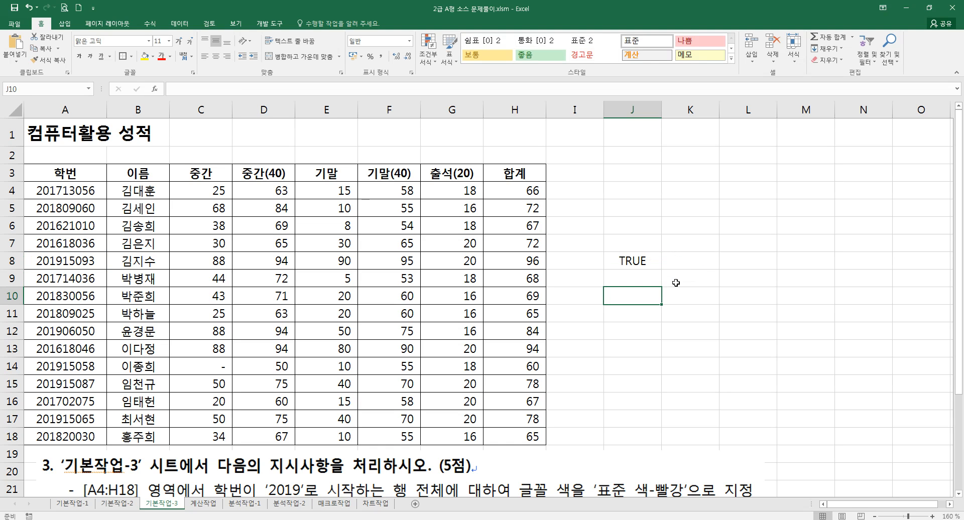
pyautogui.write('="2"')
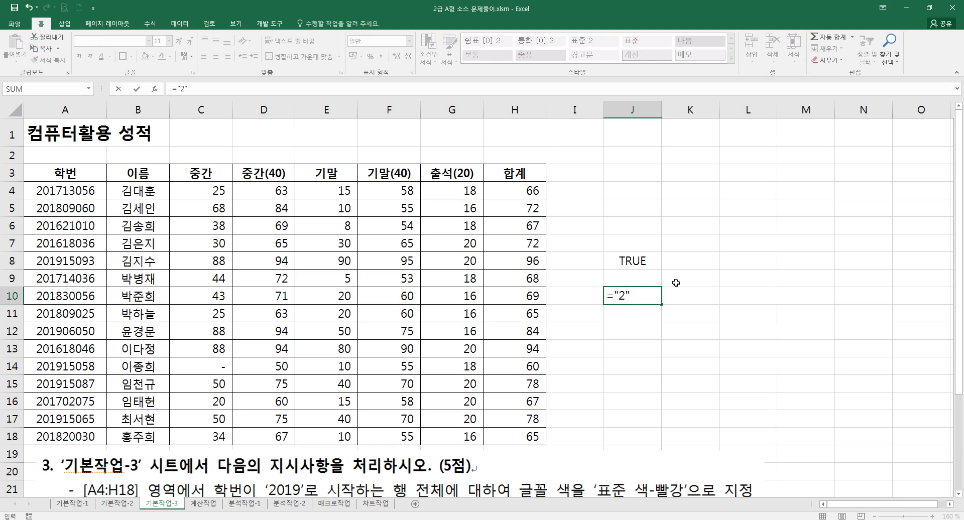
pyautogui.press('Return')
pyautogui.press('Up')
pyautogui.press('F2')
pyautogui.write('*2')
pyautogui.press('Return')
# Change the multiplier in the J10 formula to 1 so it reads ="2"*1.
pyautogui.press('Up')
pyautogui.press('F2')
pyautogui.press('BackSpace')
pyautogui.write('1')
pyautogui.press('Return')
pyautogui.press('Up')
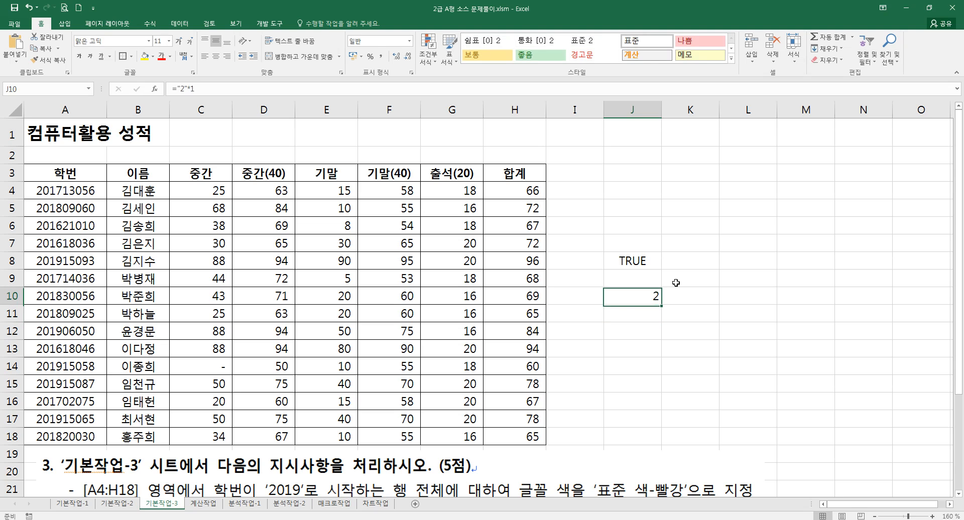
# Try converting the text in J10 with ="2"/1 and with ="2"+0.
pyautogui.press('F2')
pyautogui.press('BackSpace')
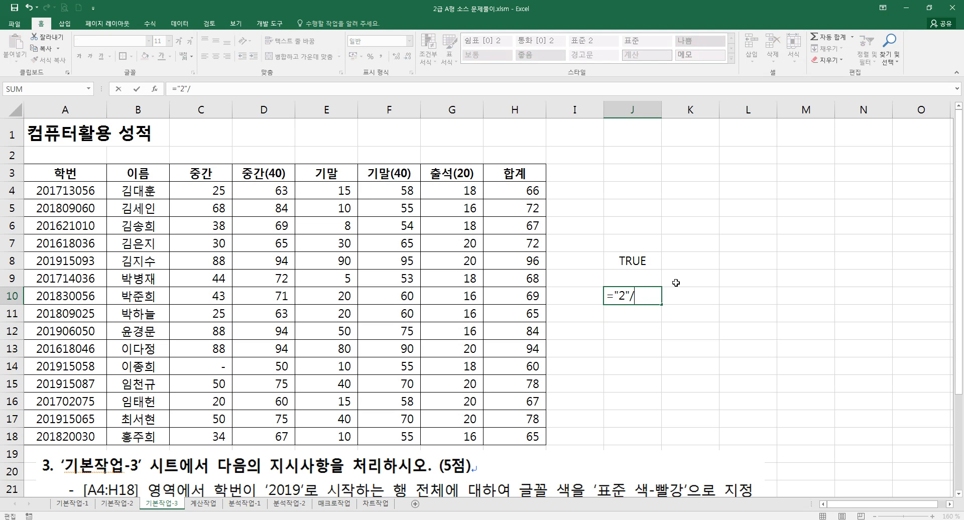
pyautogui.write('/1')
pyautogui.press('Return')
pyautogui.press('BackSpace')
pyautogui.press('BackSpace')
pyautogui.write('+0')
pyautogui.hotkey('ctrl', 'Return')
# Replace the plus sign in the J10 formula with a minus so it reads ="2"-0.
pyautogui.press('F2')
pyautogui.press('Left')
pyautogui.press('Left')
pyautogui.write('-')
pyautogui.press('Delete')
pyautogui.hotkey('ctrl', 'Return')
# Remove the subtraction from the J10 formula and put a double minus before the text, giving =--"2".
pyautogui.press('F2')
pyautogui.press('Left')
pyautogui.press('Left')
pyautogui.press('Delete')
pyautogui.press('Delete')
pyautogui.press('Left')
pyautogui.press('Left')
pyautogui.press('Left')
pyautogui.write('--')
pyautogui.hotkey('ctrl', 'Return')
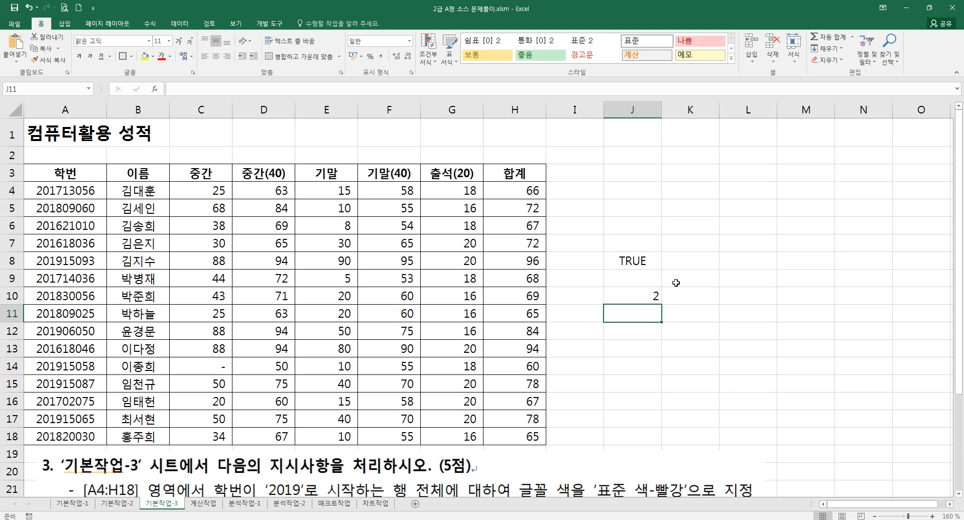
# Clear the J10 test and remove the double minus before LEFT in the J8 formula.
pyautogui.press('Up')
pyautogui.press('Up')
pyautogui.press('F2')
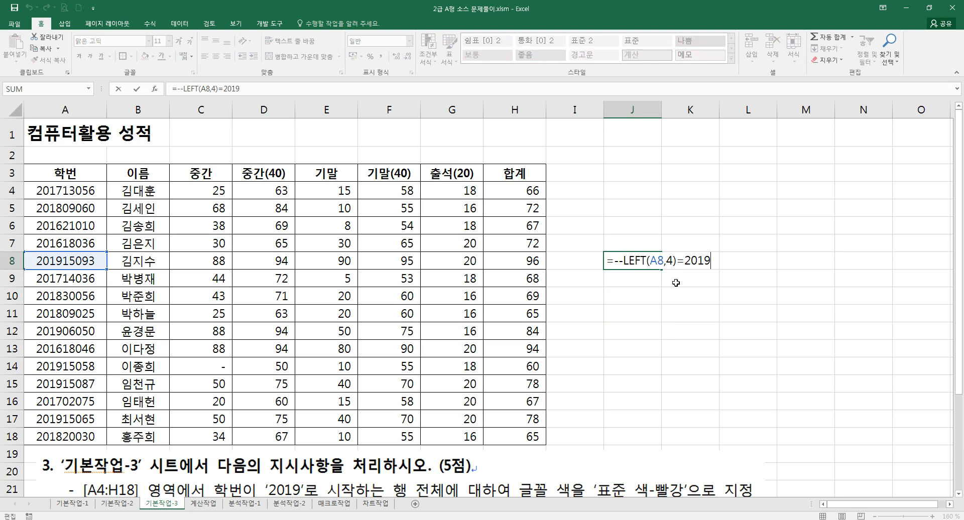
pyautogui.press('Left')
pyautogui.press('Left')
pyautogui.press('Left')
pyautogui.press('Left')
pyautogui.press('Left')
pyautogui.press('Left')
pyautogui.press('Left')
pyautogui.press('Left')
pyautogui.press('Left')
pyautogui.press('Left')
pyautogui.press('Left')
pyautogui.press('Left')
pyautogui.press('Left')
pyautogui.press('Left')
pyautogui.press('Left')
pyautogui.press('Left')
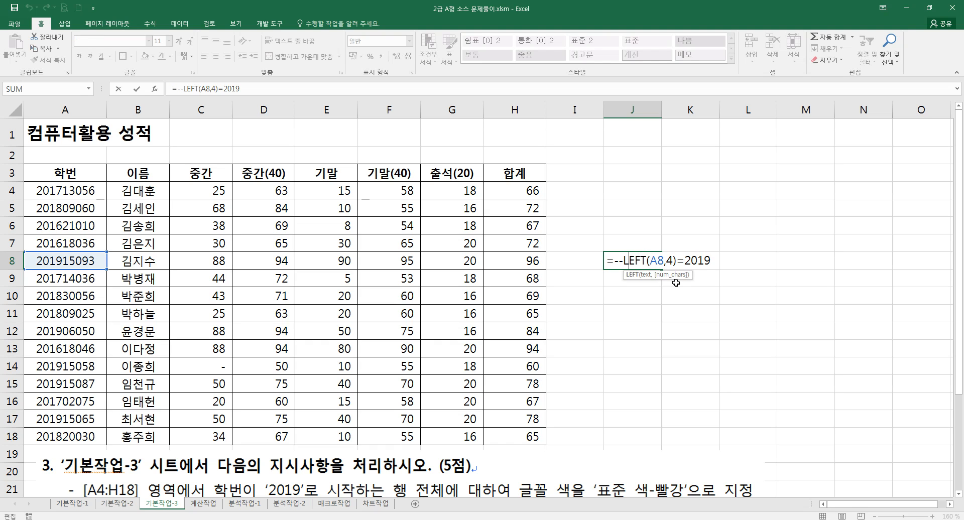
pyautogui.press('Left')
pyautogui.press('Delete')
pyautogui.press('Delete')
# Multiply the LEFT result in J8 by 1 so the formula reads =LEFT(A8,4)*1=2019.
pyautogui.press('Right')
pyautogui.press('Right')
pyautogui.press('Right')
pyautogui.press('Right')
pyautogui.press('Right')
pyautogui.press('Right')
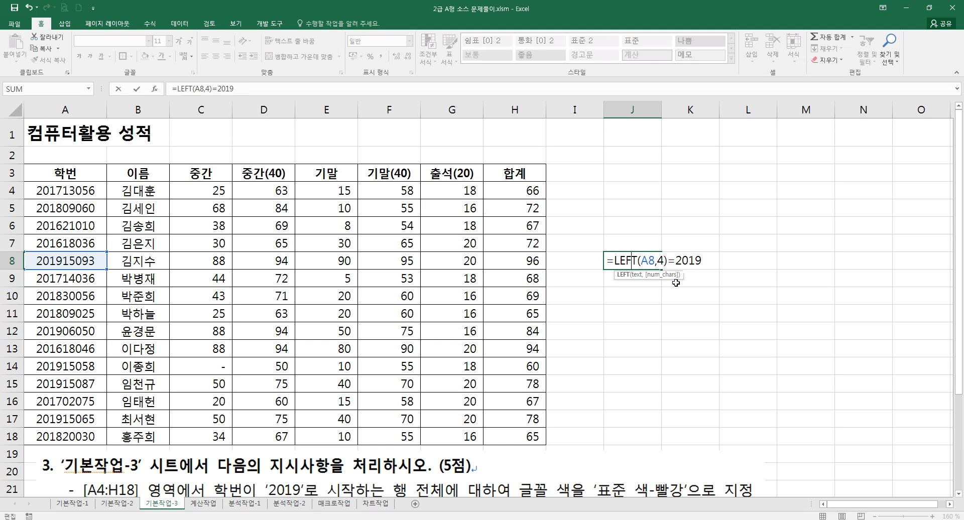
pyautogui.press('Right')
pyautogui.press('Right')
pyautogui.press('Right')
pyautogui.press('Right')
pyautogui.write('*1')
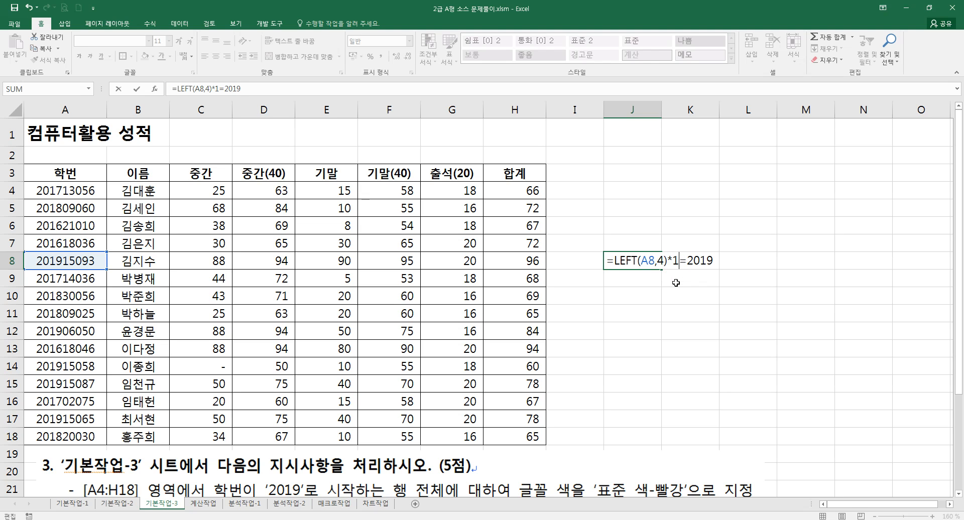
pyautogui.press('Return')
# Examine the LEFT function and its multiplication by 1 in the J8 formula without changing it.
pyautogui.press('Up')
pyautogui.press('F2')
pyautogui.press('Left')
pyautogui.press('Left')
pyautogui.press('Left')
pyautogui.press('Left')
pyautogui.press('Left')
pyautogui.press('Left')
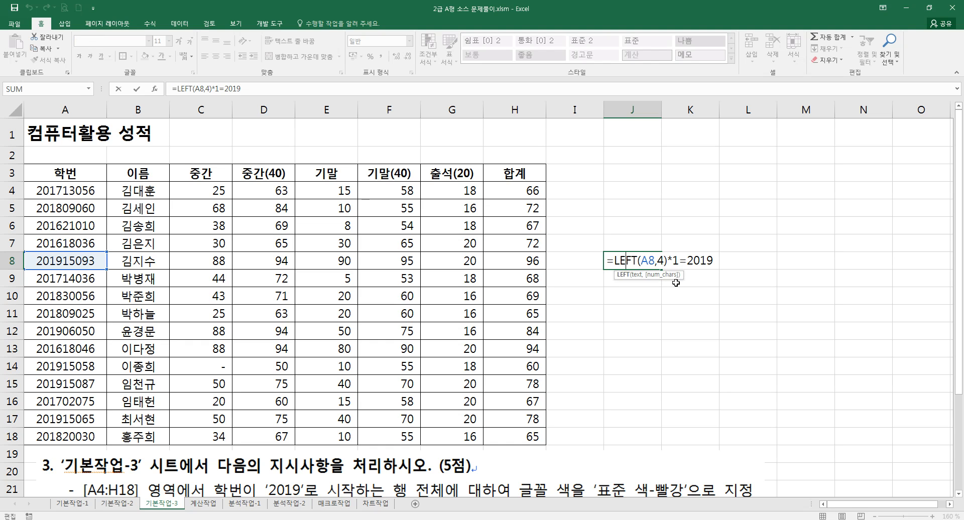
pyautogui.press('Right')
pyautogui.press('Right')
pyautogui.press('Right')
pyautogui.press('Left')
pyautogui.hotkey('shift', 'Right')
pyautogui.hotkey('shift', 'Right')
pyautogui.hotkey('shift', 'Right')
pyautogui.hotkey('shift', 'Right')
pyautogui.hotkey('ctrl', 'Return')
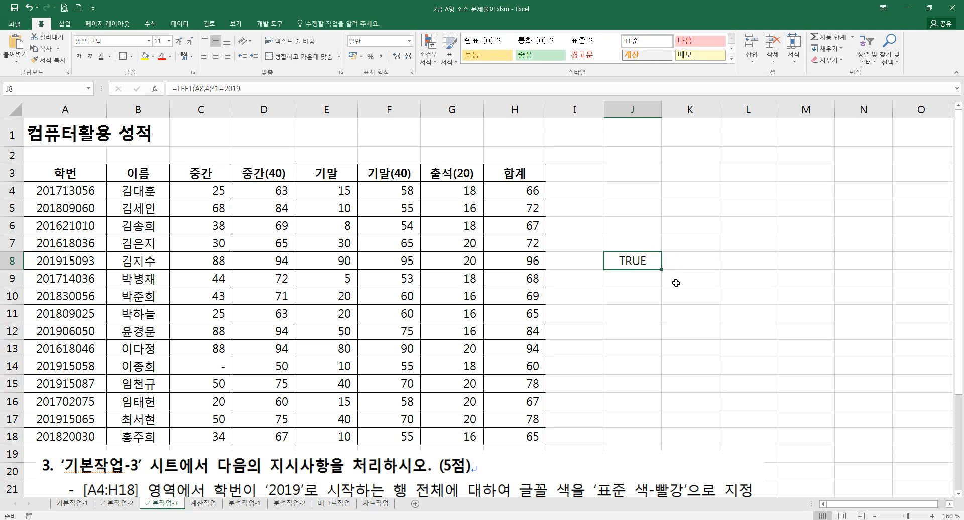
# Clear the test formula in J8.
pyautogui.press('Delete')
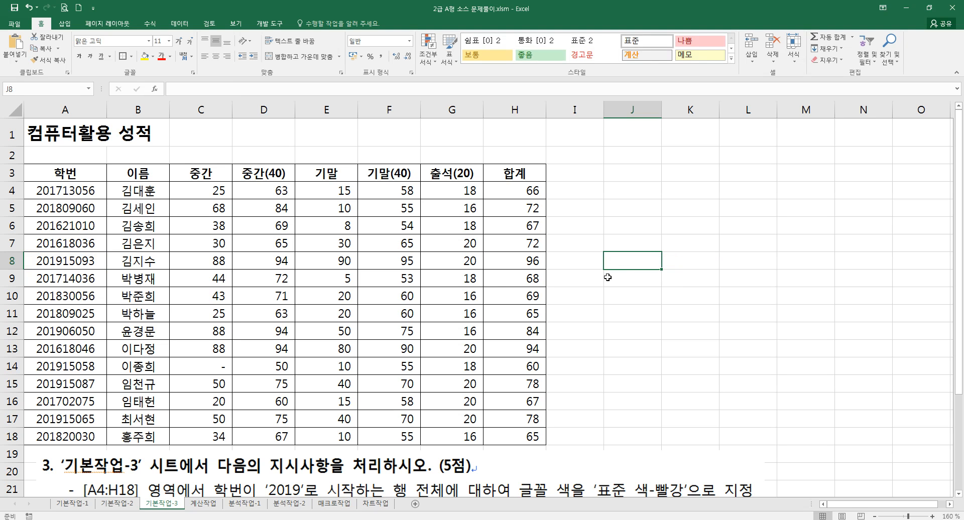
pyautogui.scroll(-1, 511, 270)
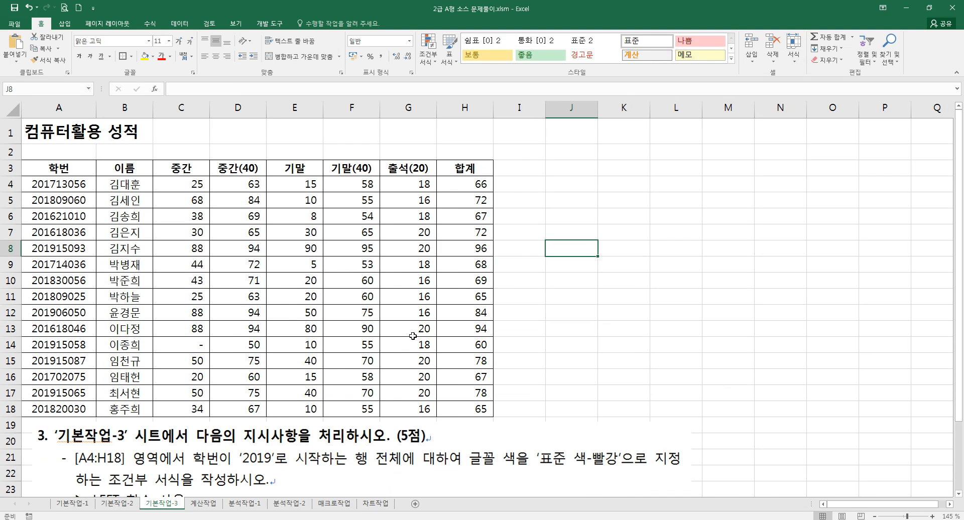
pyautogui.scroll(-1, 412, 335)
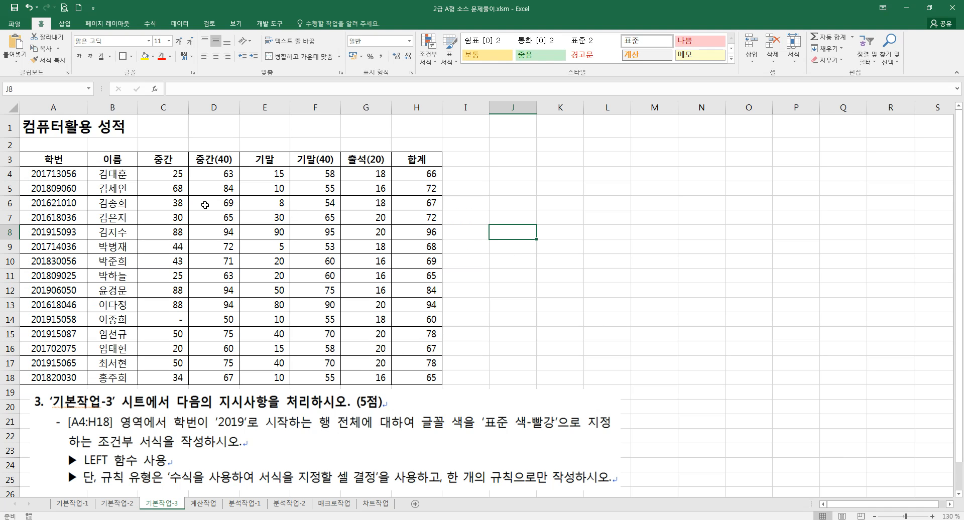
pyautogui.moveTo(63, 177); pyautogui.dragTo(369, 362)
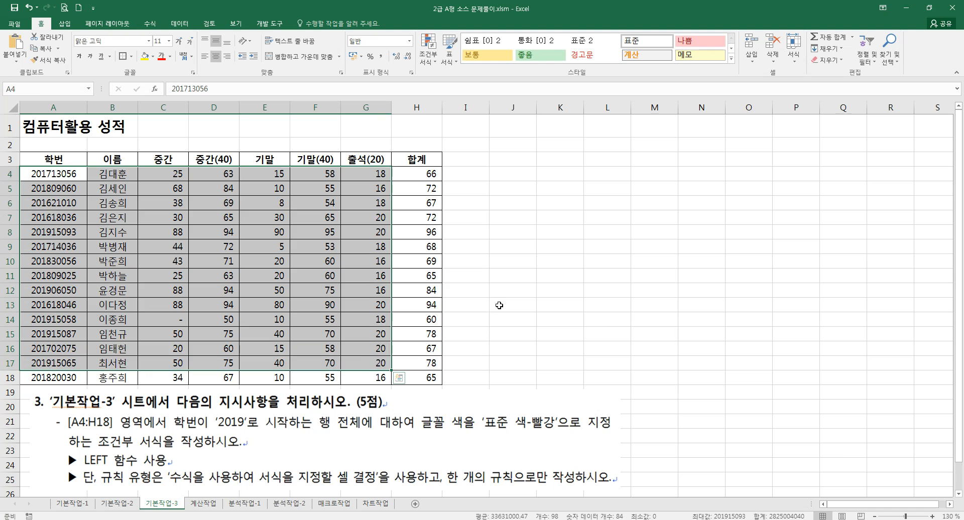
pyautogui.click(506, 185)
# Enter the note heading "비교연산식 3대 특징" in J4.
pyautogui.click(513, 175)
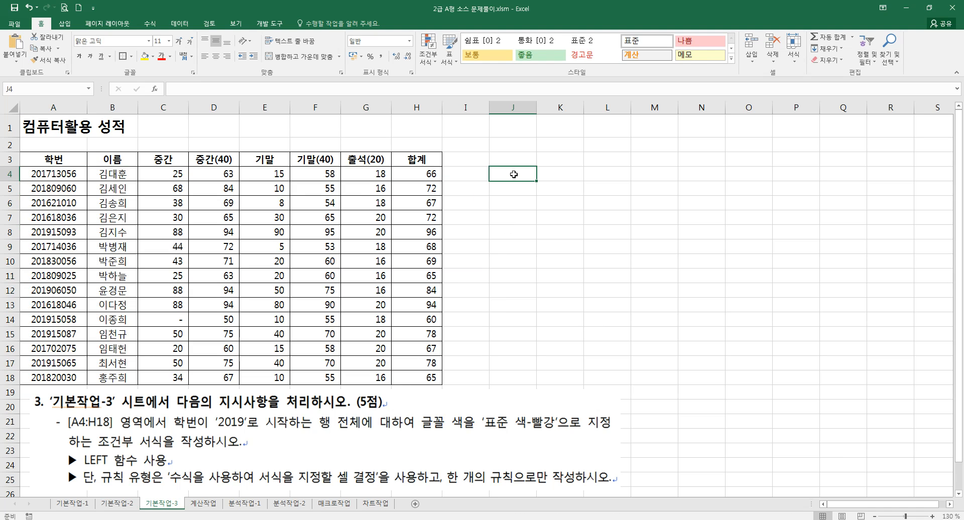
pyautogui.write('dl')
pyautogui.press('BackSpace')
pyautogui.press('BackSpace')
pyautogui.write('이')
pyautogui.press('BackSpace')
pyautogui.press('BackSpace')
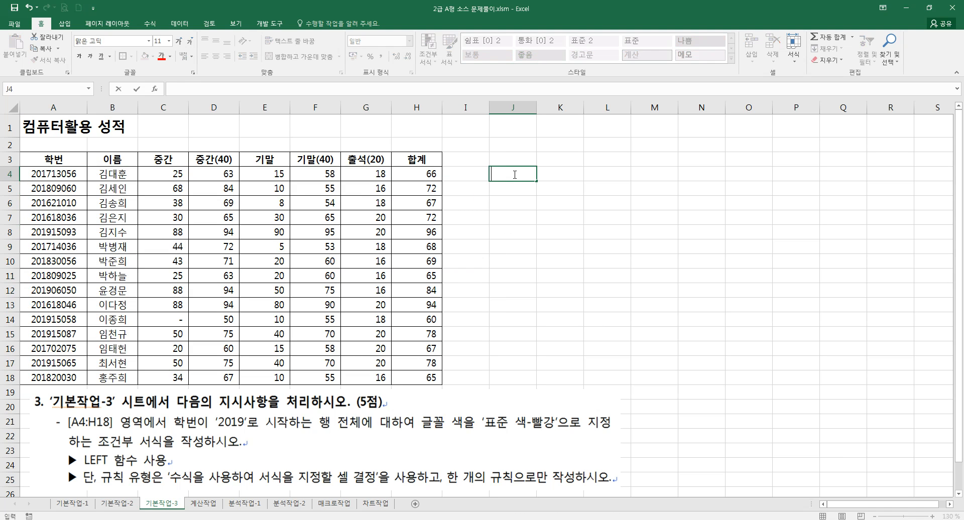
pyautogui.write('비교연산')
pyautogui.write('식을')
pyautogui.write(' 사용')
pyautogui.press('BackSpace')
pyautogui.press('BackSpace')
pyautogui.press('BackSpace')
pyautogui.press('BackSpace')
pyautogui.write('3대 특징')
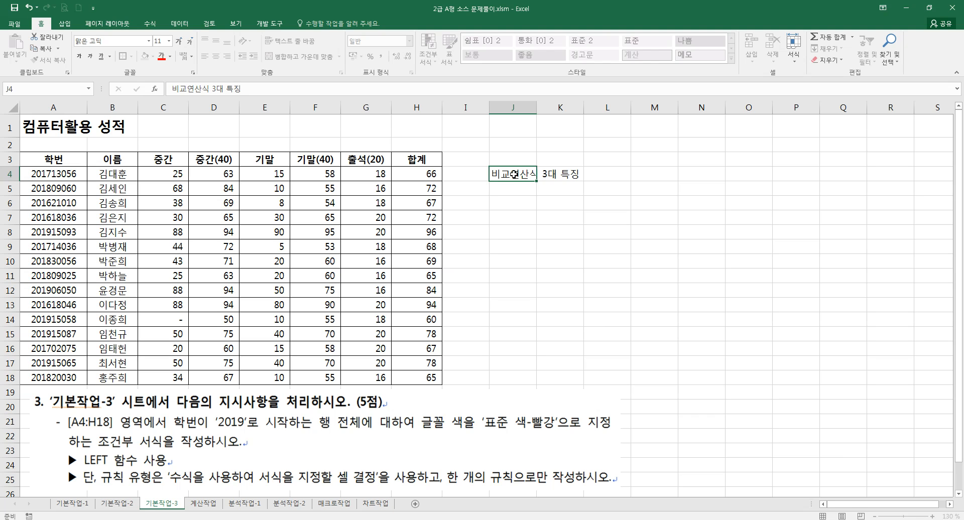
pyautogui.press('Return')
# Enter the first note "1) 결과 : TRUE, FALSE" in J5.
pyautogui.write('1 결고')
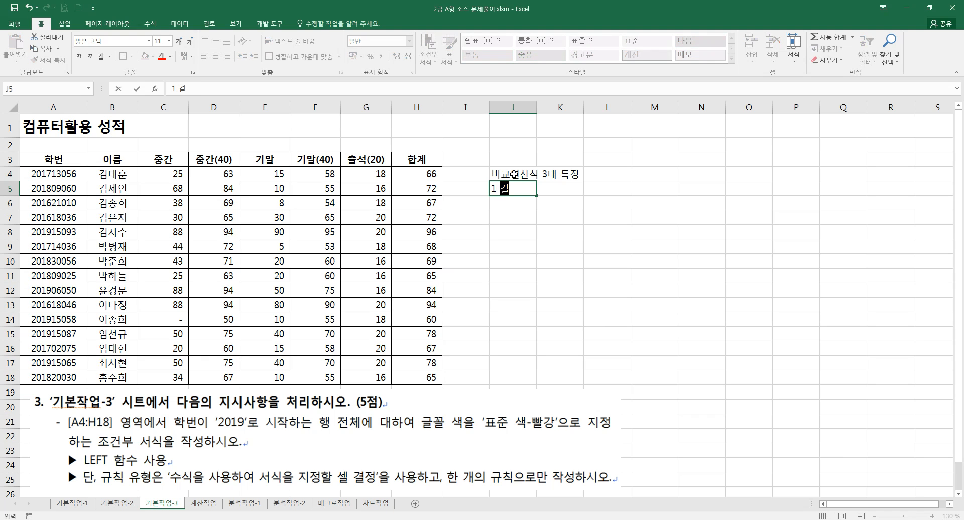
pyautogui.press('BackSpace')
pyautogui.press('BackSpace')
pyautogui.write(') 결과 : TRU')
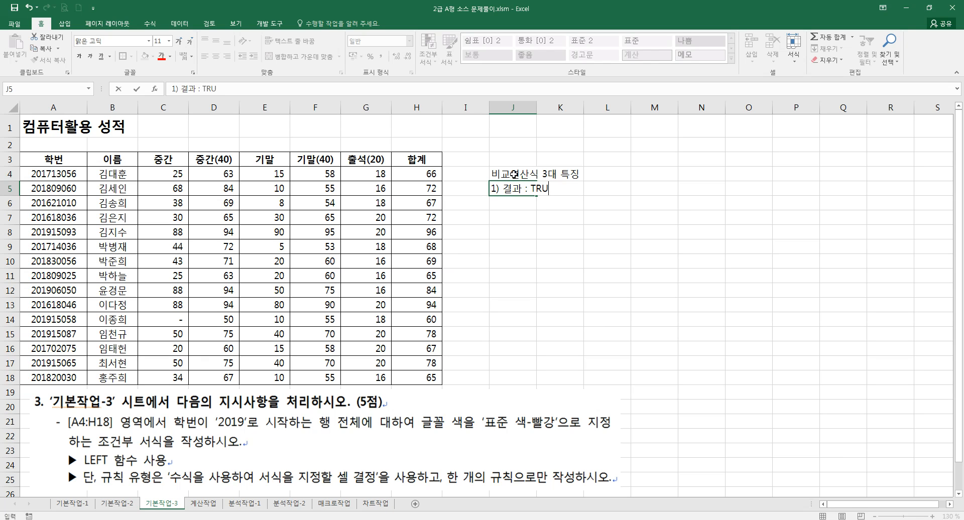
pyautogui.write('E, FALSE')
pyautogui.press('Return')
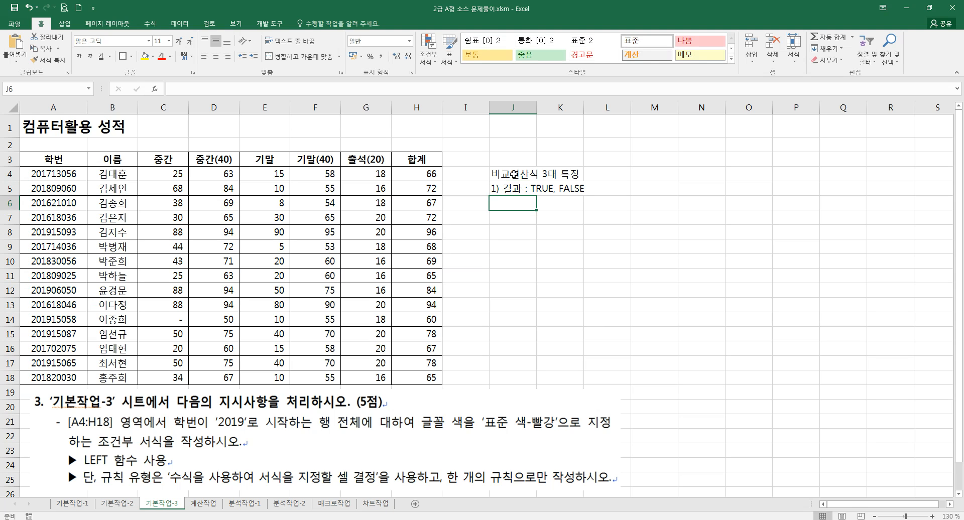
# Enter the second note "2) 피연산자의 데이터 형식이 반드시 동일" in J6.
pyautogui.write('2) ')
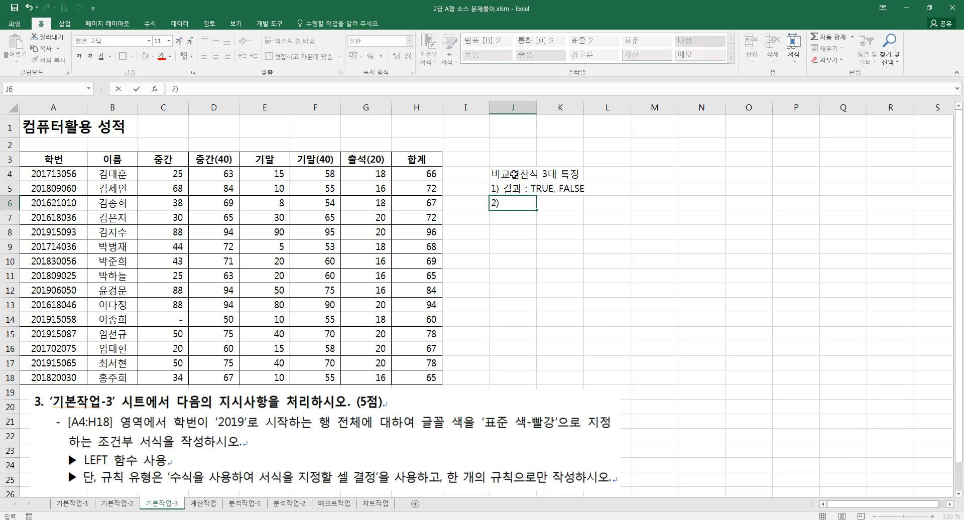
pyautogui.write('피연산자의 데이터 형식이 반듯')
pyautogui.write('시 동일')
pyautogui.press('Return')
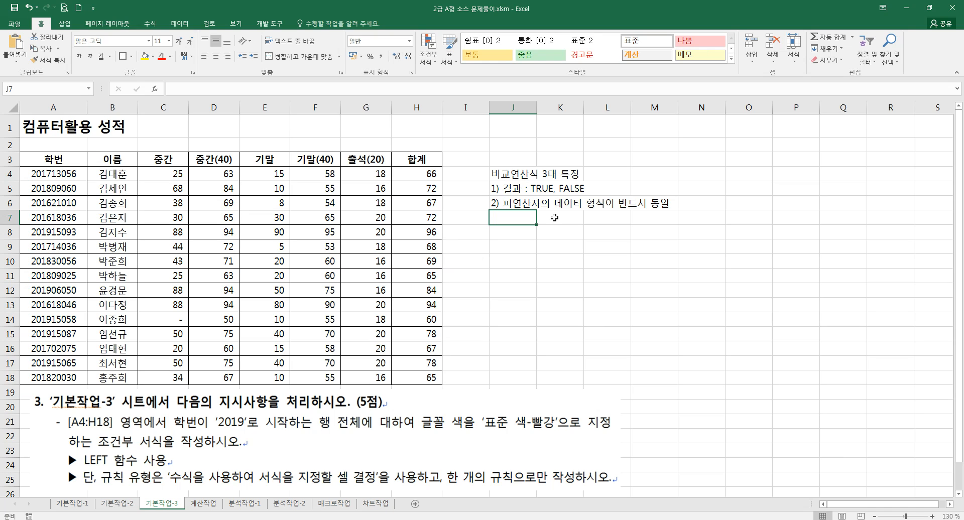
pyautogui.moveTo(546, 222)
pyautogui.mouseDown()
pyautogui.moveTo(578, 232)
pyautogui.moveTo(573, 217)
pyautogui.moveTo(623, 231)
pyautogui.moveTo(609, 230)
pyautogui.mouseUp()
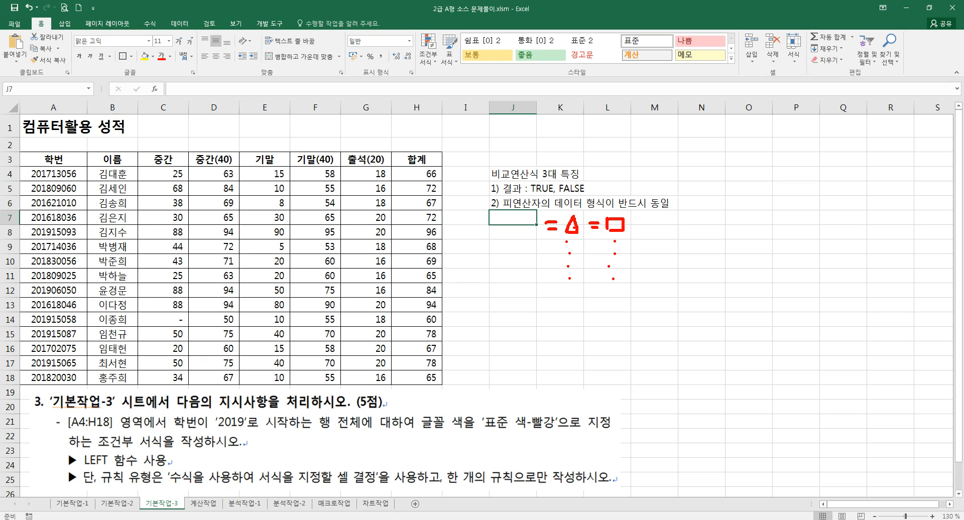
pyautogui.moveTo(512, 211)
pyautogui.mouseDown()
pyautogui.moveTo(543, 213)
pyautogui.moveTo(580, 250)
pyautogui.moveTo(614, 240)
pyautogui.mouseUp()
pyautogui.moveTo(560, 212); pyautogui.dragTo(610, 213)
pyautogui.press('Escape')
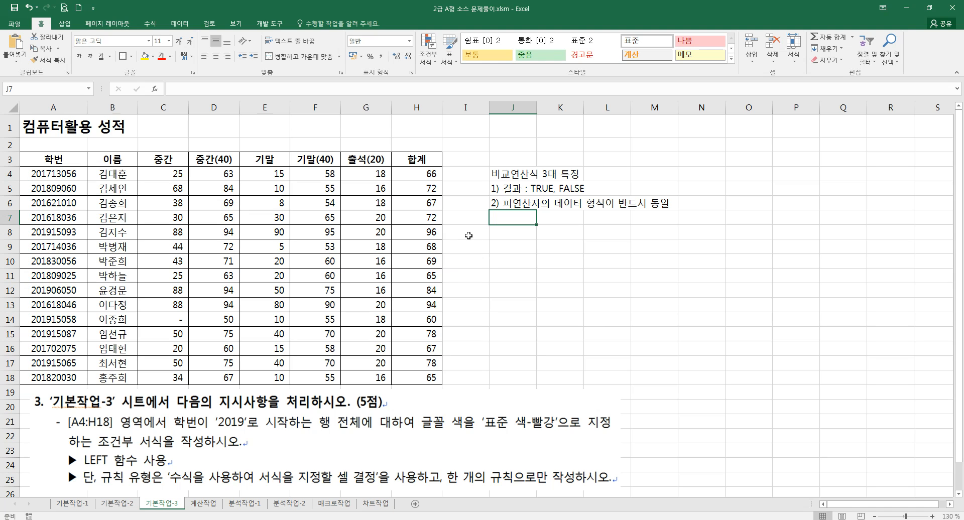
# Enter the third note "3) 만능문자(*) 사용 불가능" in J7.
pyautogui.write('3)')
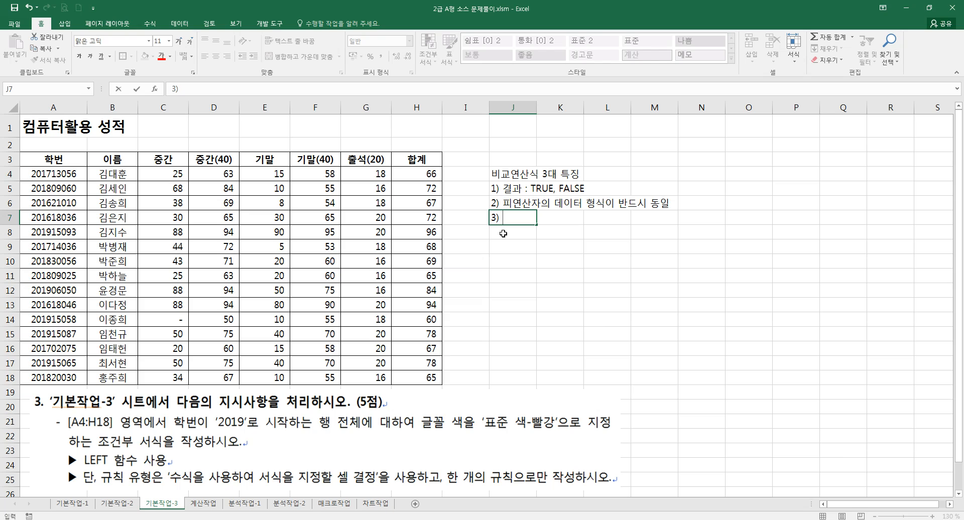
pyautogui.write(' 만능문자')
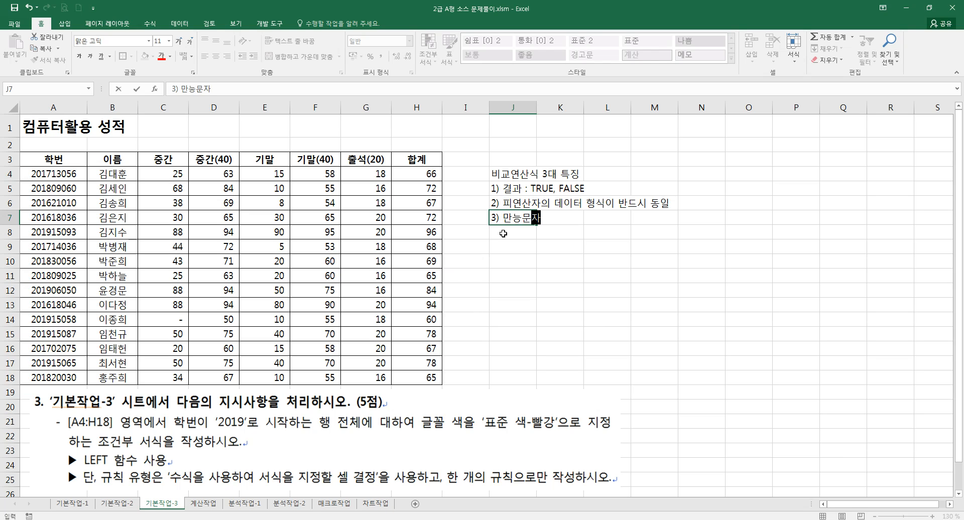
pyautogui.write('(*) 사용 불가능')
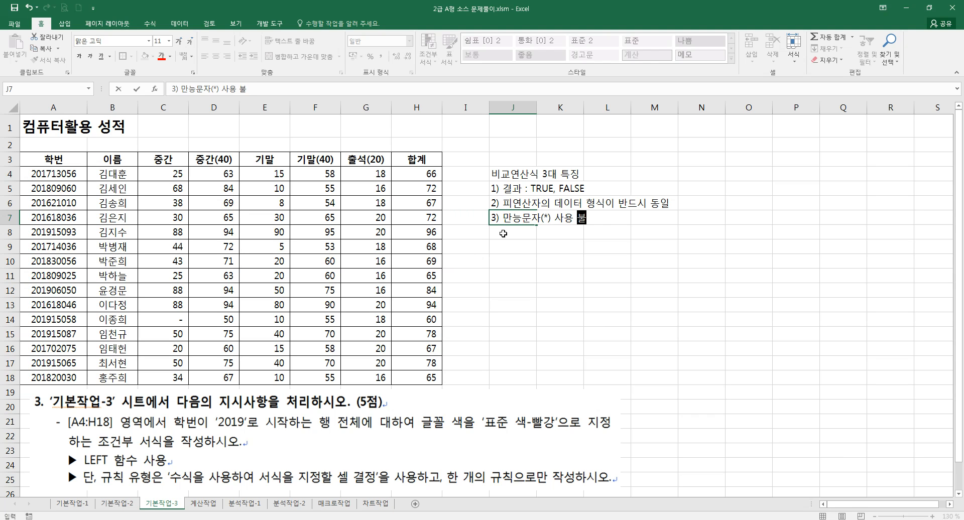
pyautogui.hotkey('ctrl', 'Return')
pyautogui.moveTo(497, 191); pyautogui.dragTo(505, 213)
pyautogui.click(486, 237)
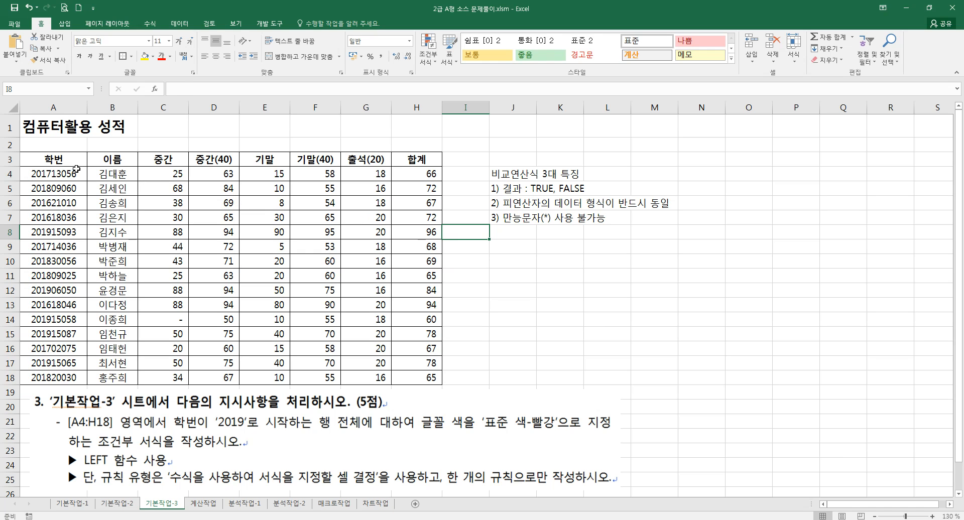
pyautogui.click(60, 161)
pyautogui.moveTo(59, 174); pyautogui.dragTo(379, 383)
pyautogui.hotkey('ctrl', '2')
pyautogui.moveTo(313, 414); pyautogui.dragTo(363, 439)
pyautogui.moveTo(24, 153)
pyautogui.mouseDown()
pyautogui.moveTo(322, 175)
pyautogui.moveTo(440, 169)
pyautogui.mouseUp()
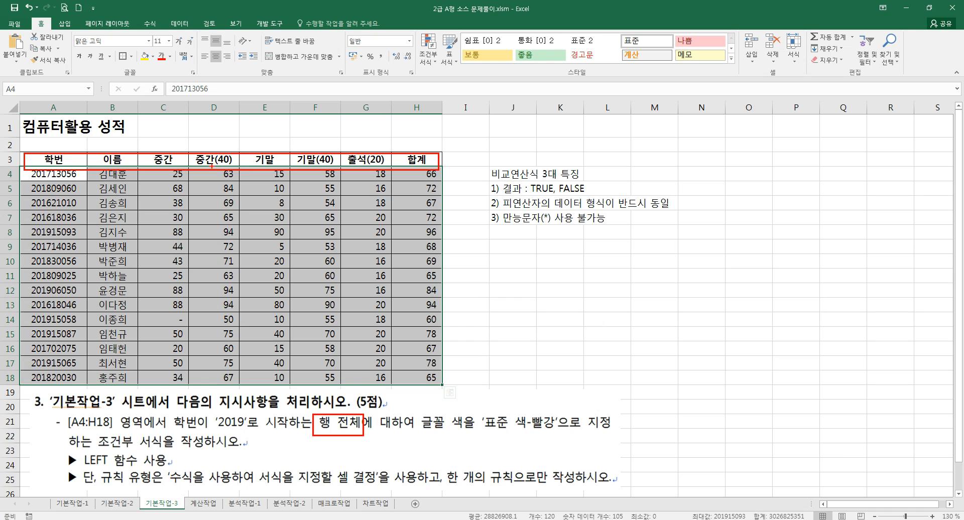
pyautogui.moveTo(205, 164)
pyautogui.mouseDown()
pyautogui.moveTo(193, 147)
pyautogui.moveTo(239, 154)
pyautogui.moveTo(223, 166)
pyautogui.mouseUp()
pyautogui.moveTo(242, 134)
pyautogui.mouseDown()
pyautogui.moveTo(244, 144)
pyautogui.moveTo(273, 142)
pyautogui.mouseUp()
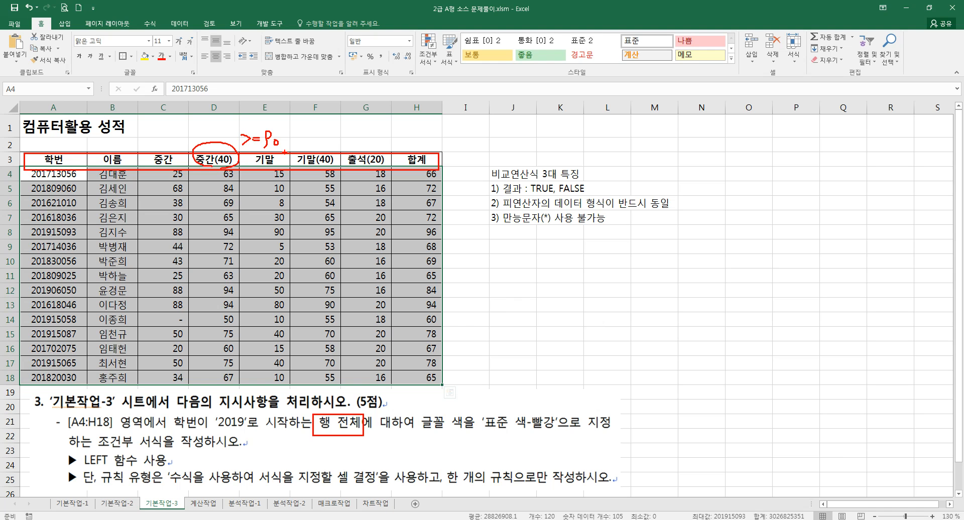
pyautogui.moveTo(487, 196); pyautogui.dragTo(672, 211)
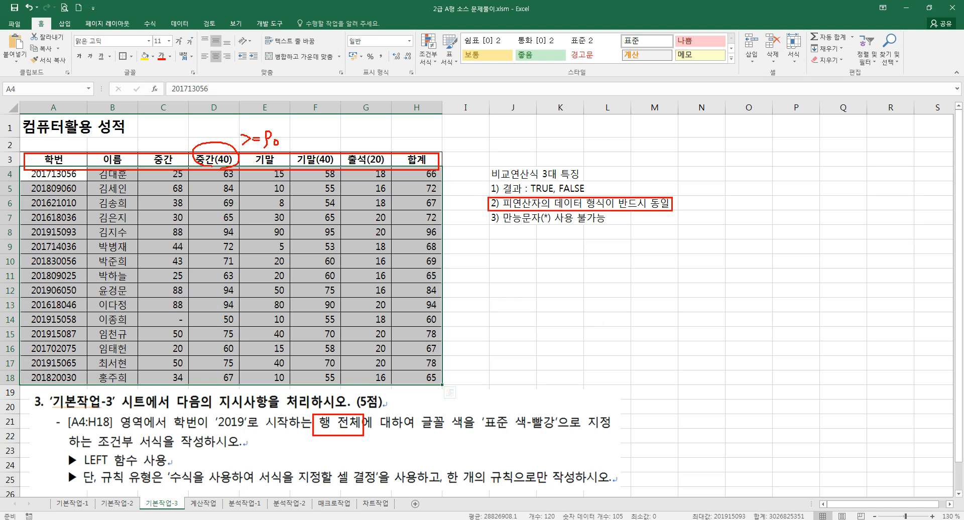
pyautogui.moveTo(327, 140)
pyautogui.mouseDown()
pyautogui.moveTo(299, 160)
pyautogui.moveTo(323, 165)
pyautogui.mouseUp()
pyautogui.press('Escape')
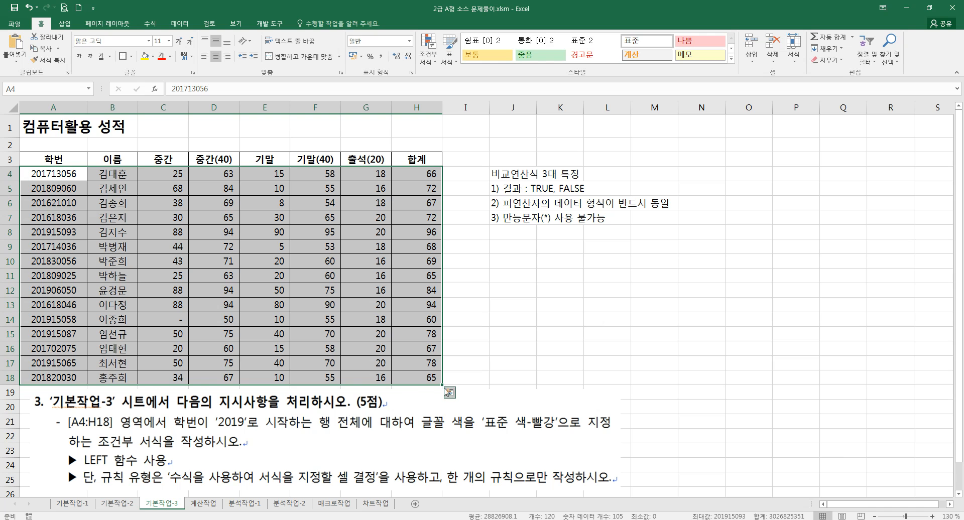
# Start a new conditional formatting rule for A4:H18 with the rule type that uses a formula to determine which cells to format.
pyautogui.moveTo(65, 179); pyautogui.dragTo(411, 375)
pyautogui.click(431, 60)
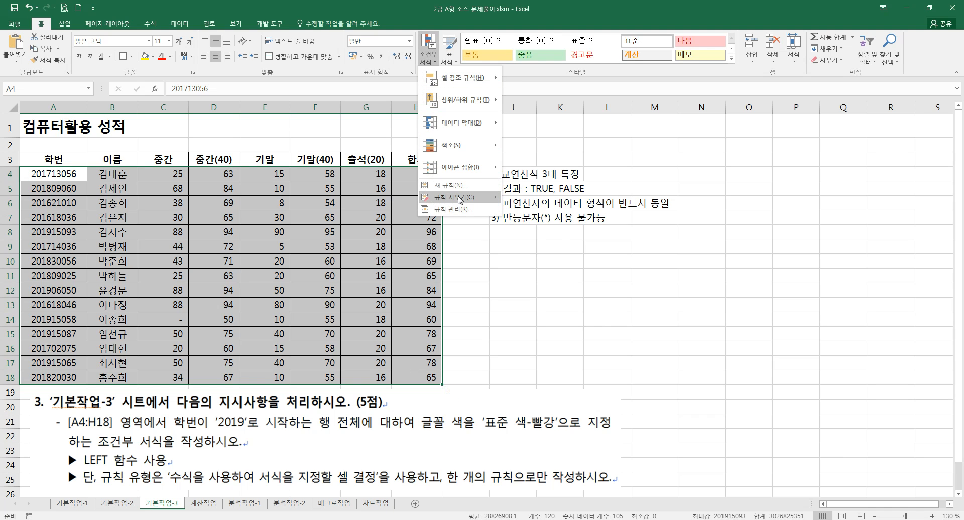
pyautogui.moveTo(458, 199)
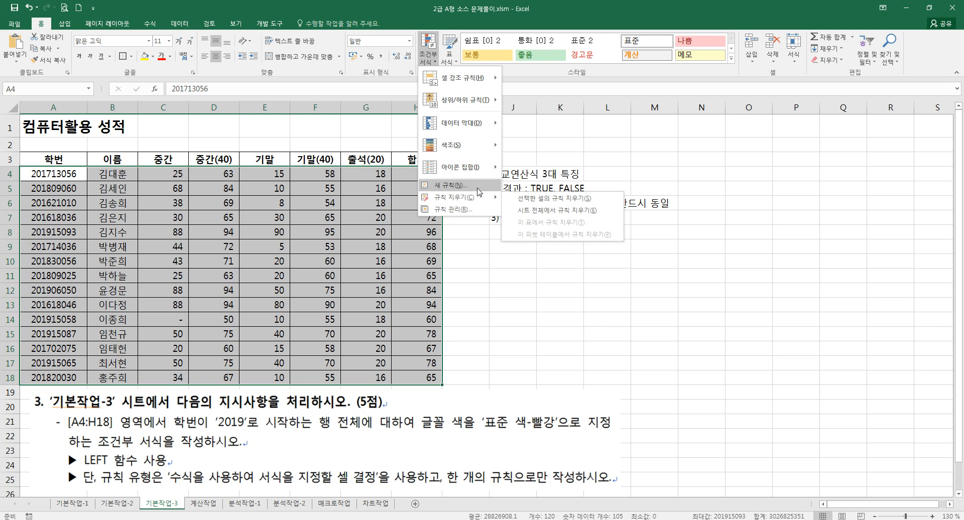
pyautogui.click(477, 186)
pyautogui.click(394, 242)
pyautogui.moveTo(388, 164); pyautogui.dragTo(562, 180)
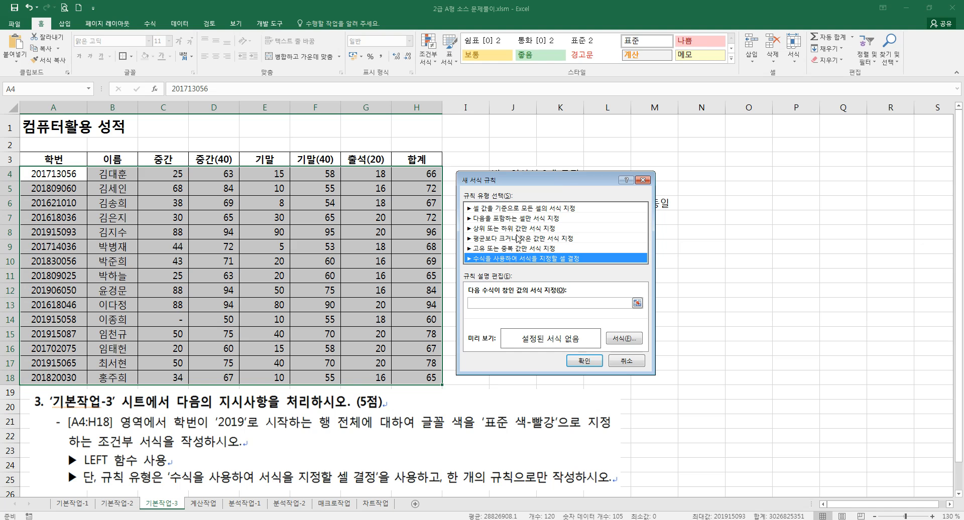
# Begin the rule formula with LEFT and the first student number cell, as =left($A$4.
pyautogui.click(487, 304)
pyautogui.write('=')
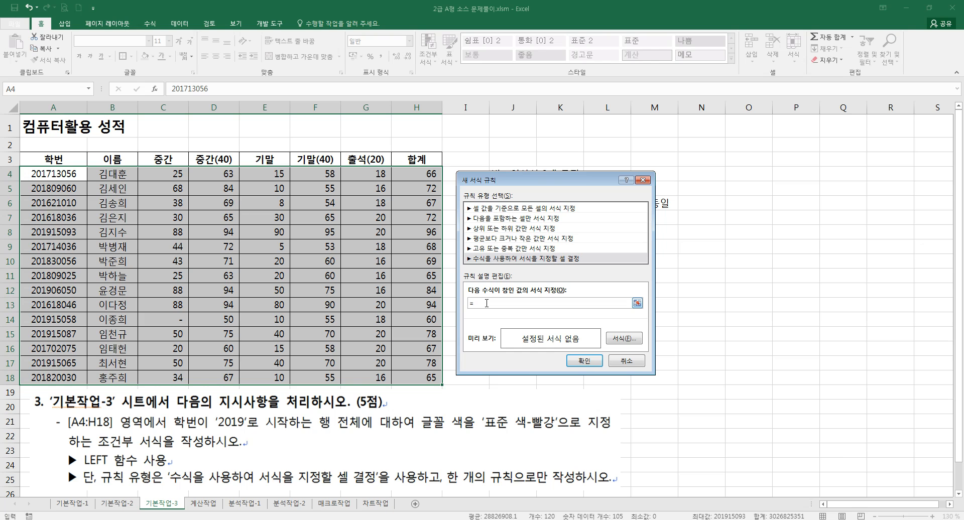
pyautogui.write('left')
pyautogui.click(44, 171)
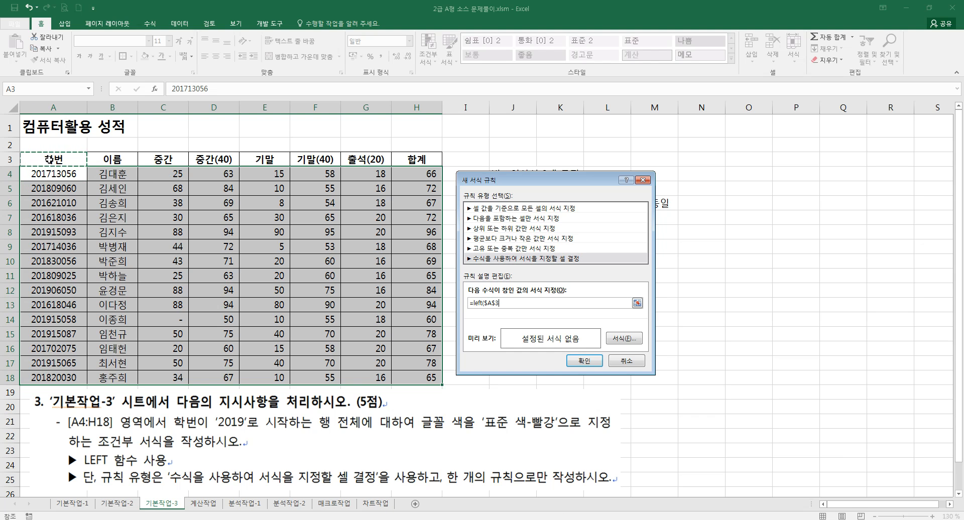
pyautogui.moveTo(51, 174); pyautogui.dragTo(51, 377)
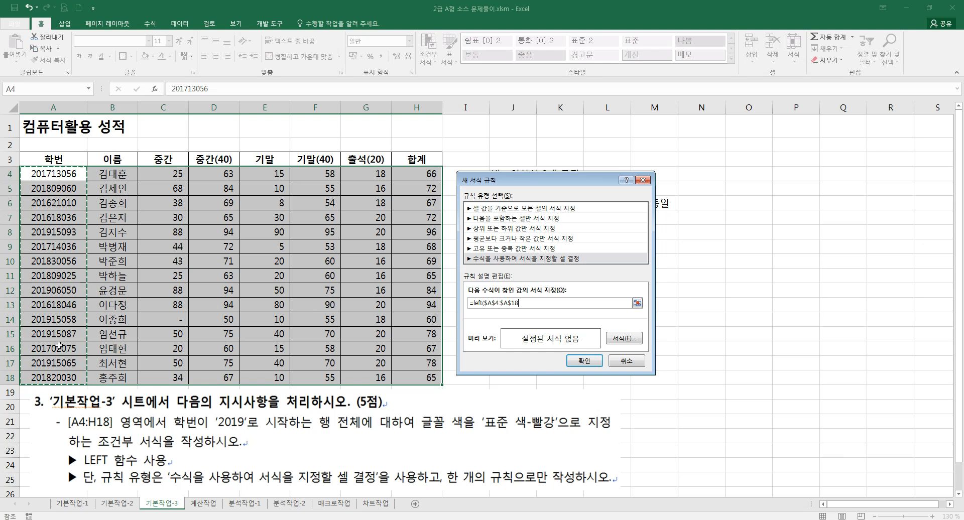
pyautogui.press('BackSpace')
pyautogui.press('BackSpace')
pyautogui.press('BackSpace')
pyautogui.press('BackSpace')
pyautogui.press('BackSpace')
pyautogui.press('BackSpace')
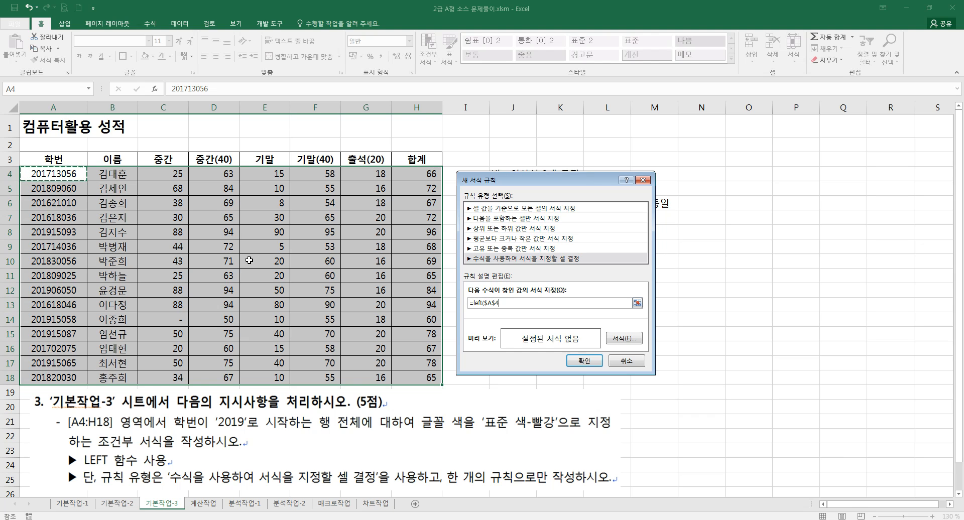
# Lock only the column of the reference as $A4 and complete the rule formula as =left($A4,4)*1=2019.
pyautogui.moveTo(27, 166)
pyautogui.mouseDown()
pyautogui.moveTo(78, 179)
pyautogui.moveTo(82, 222)
pyautogui.moveTo(88, 212)
pyautogui.mouseUp()
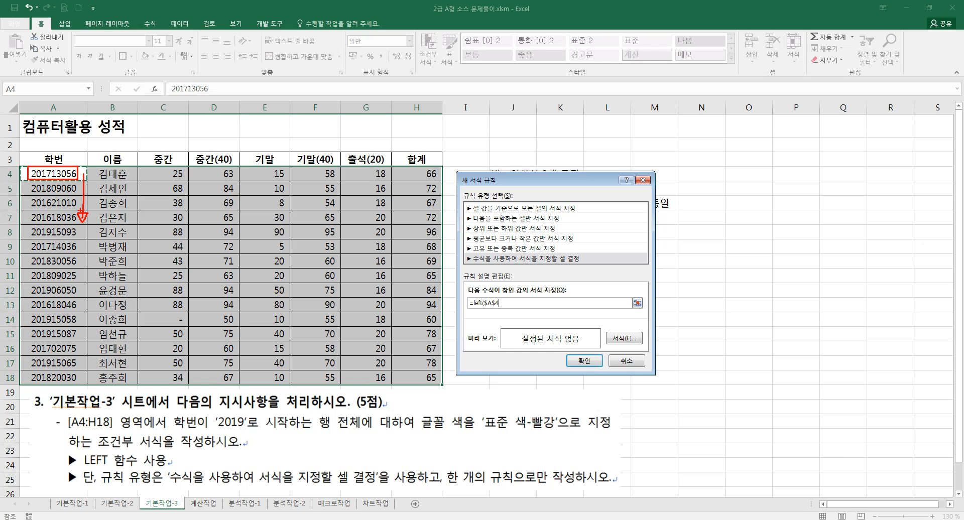
pyautogui.moveTo(74, 164)
pyautogui.mouseDown()
pyautogui.moveTo(105, 164)
pyautogui.moveTo(94, 150)
pyautogui.mouseUp()
pyautogui.press('Escape')
pyautogui.press('F4')
pyautogui.press('F4')
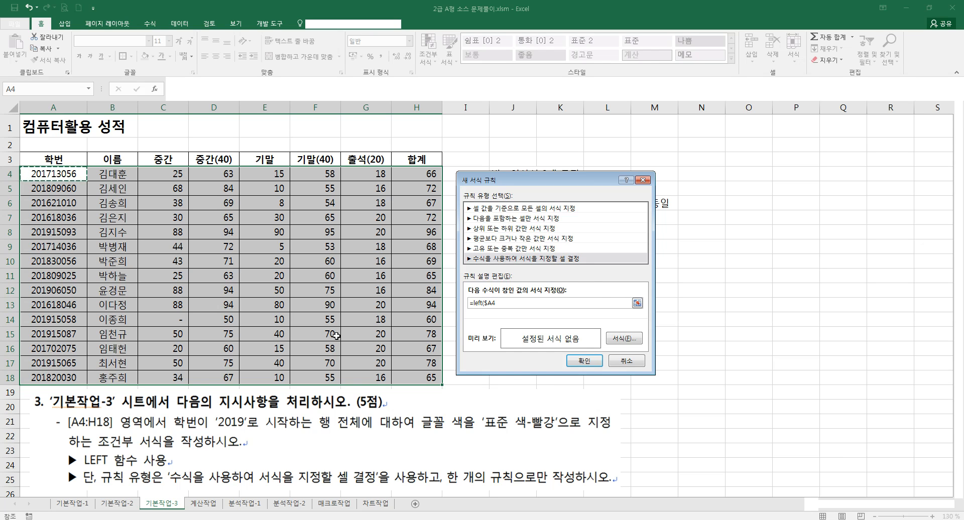
pyautogui.click(501, 303)
pyautogui.write('4)=2019')
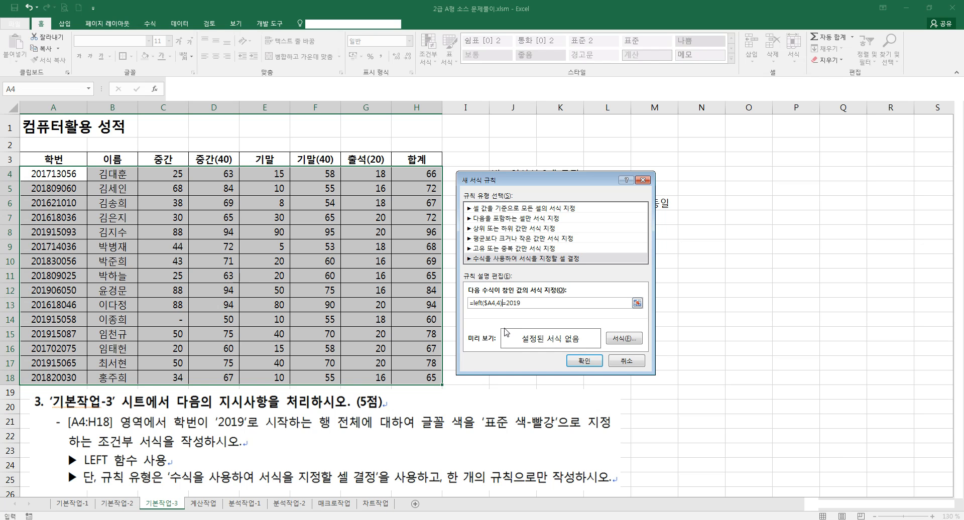
pyautogui.write('*1')
# Set the rule's font color to standard red and apply the conditional formatting rule.
pyautogui.click(621, 340)
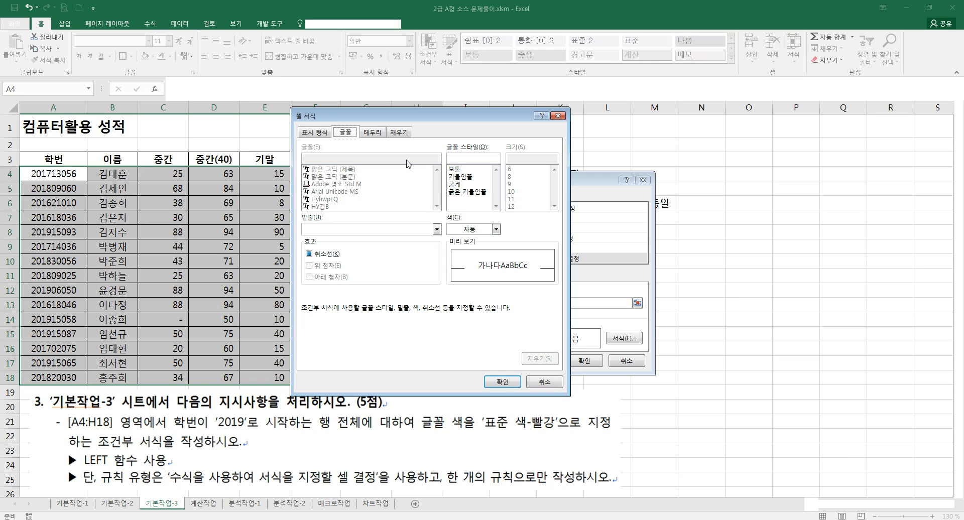
pyautogui.click(400, 133)
pyautogui.click(355, 135)
pyautogui.click(481, 229)
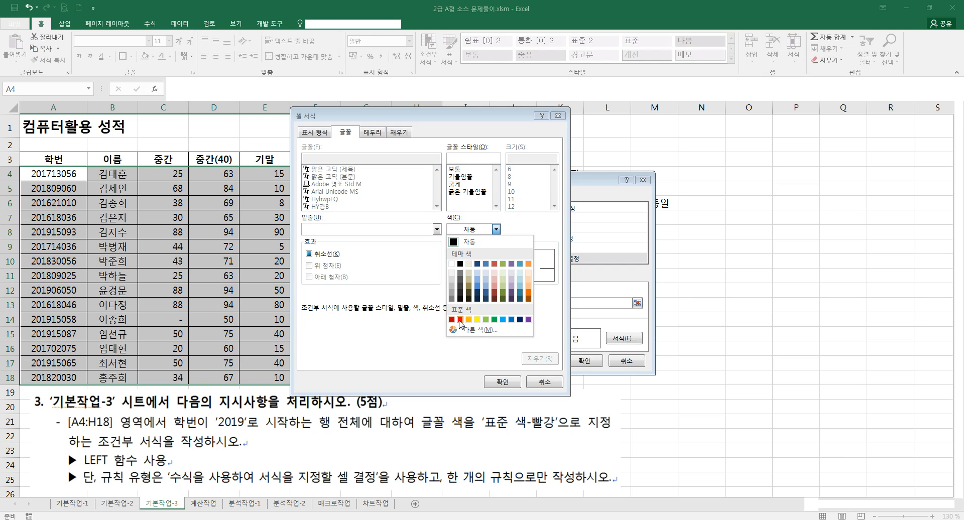
pyautogui.click(460, 319)
pyautogui.click(502, 381)
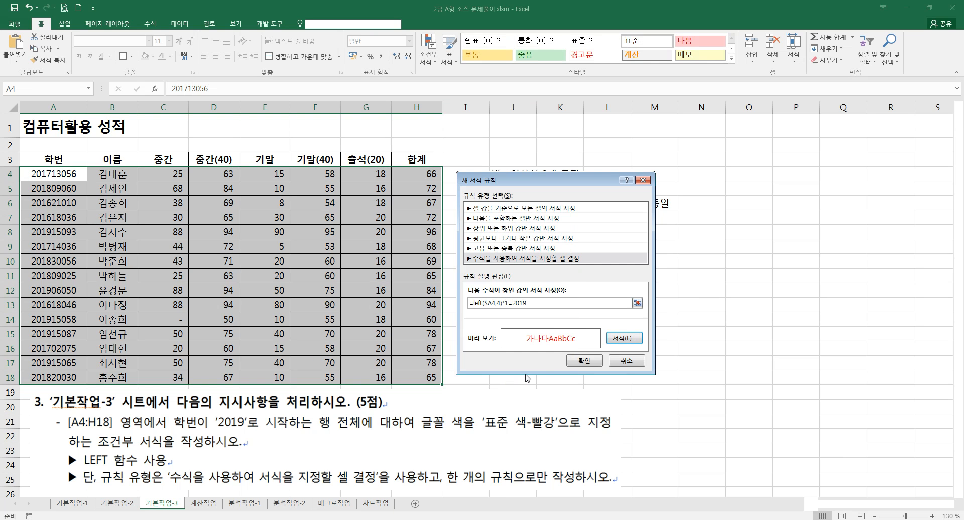
pyautogui.click(580, 360)
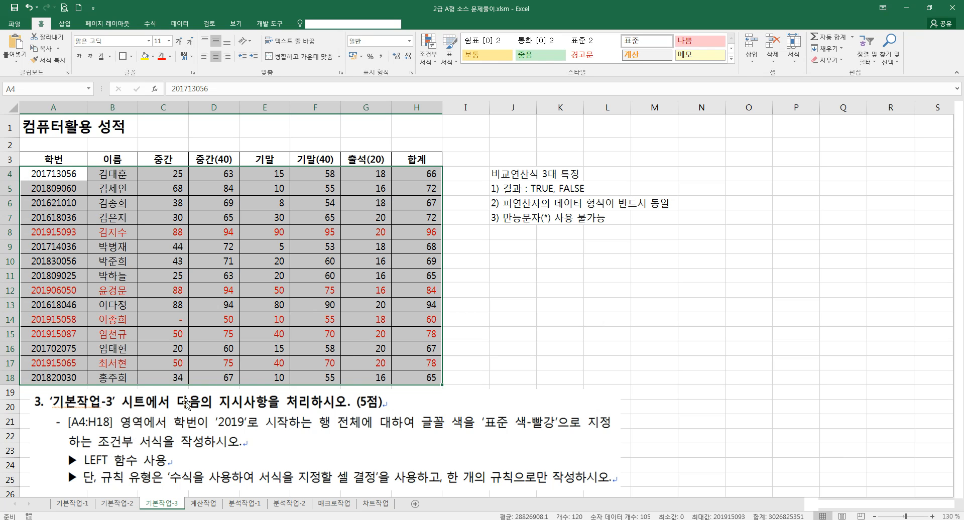
pyautogui.click(515, 257)
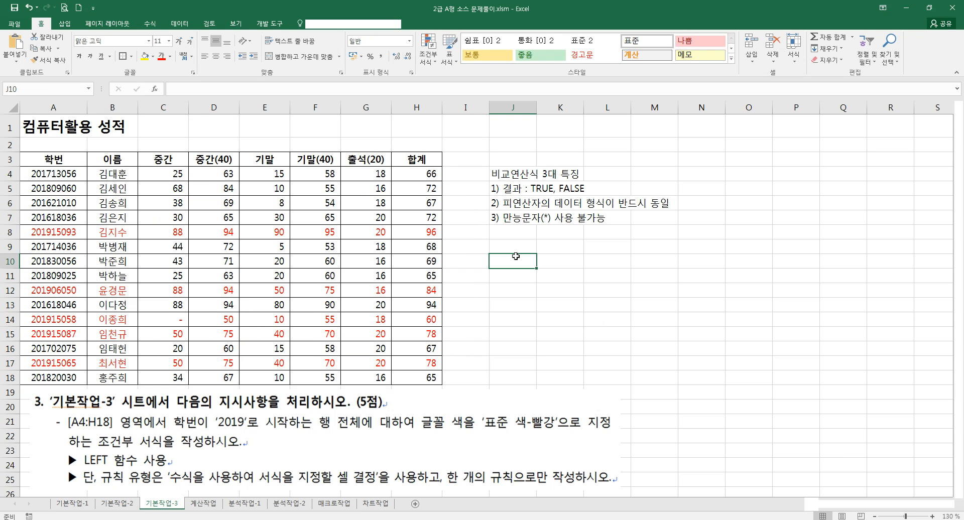
pyautogui.click(513, 245)
pyautogui.click(510, 262)
pyautogui.click(504, 245)
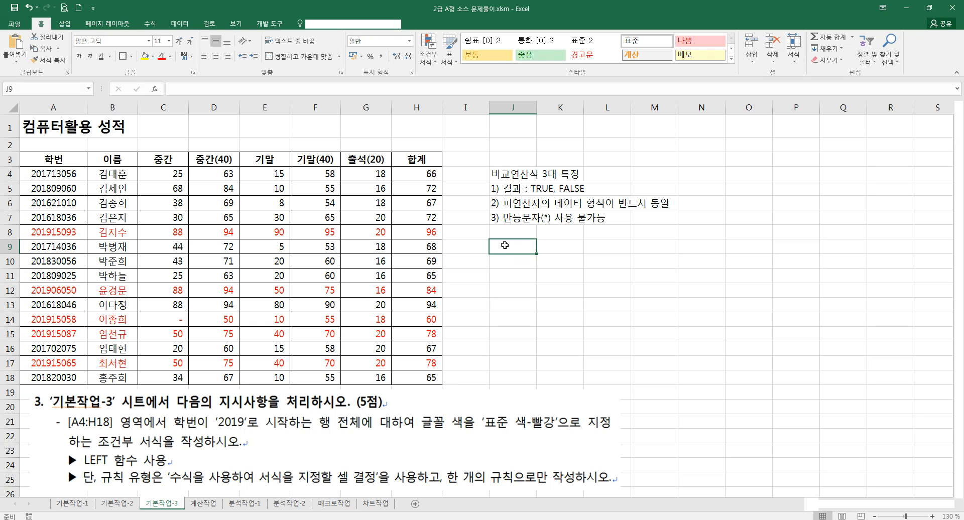
pyautogui.click(501, 257)
pyautogui.click(500, 249)
# Make the comparison notes in J4:J7 bold and move them to L4:L7.
pyautogui.moveTo(504, 176); pyautogui.dragTo(507, 217)
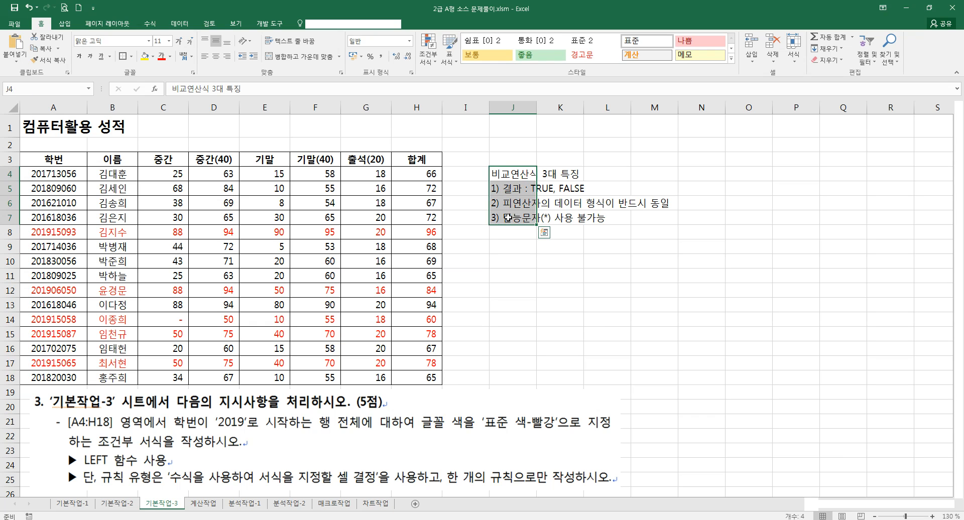
pyautogui.hotkey('ctrl', 'b')
pyautogui.click(509, 246)
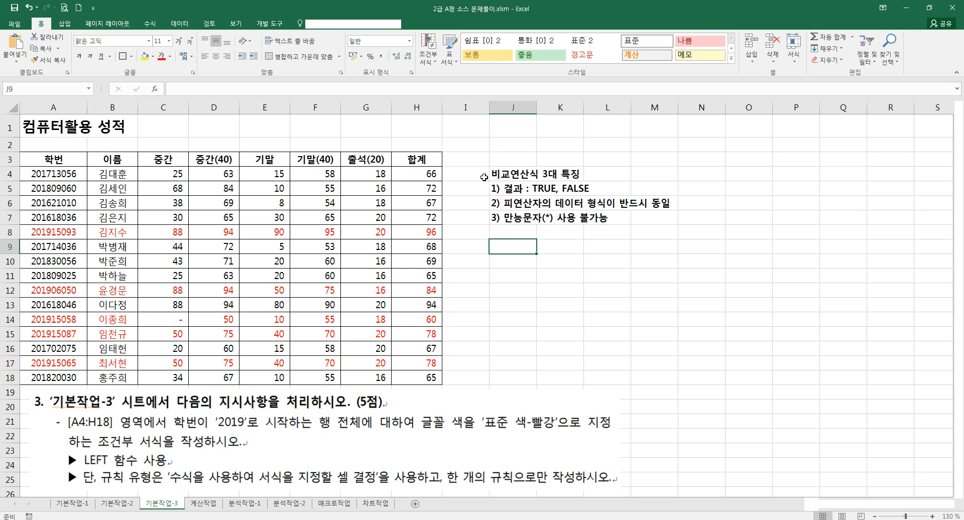
pyautogui.click(522, 180)
pyautogui.moveTo(522, 183); pyautogui.dragTo(630, 227)
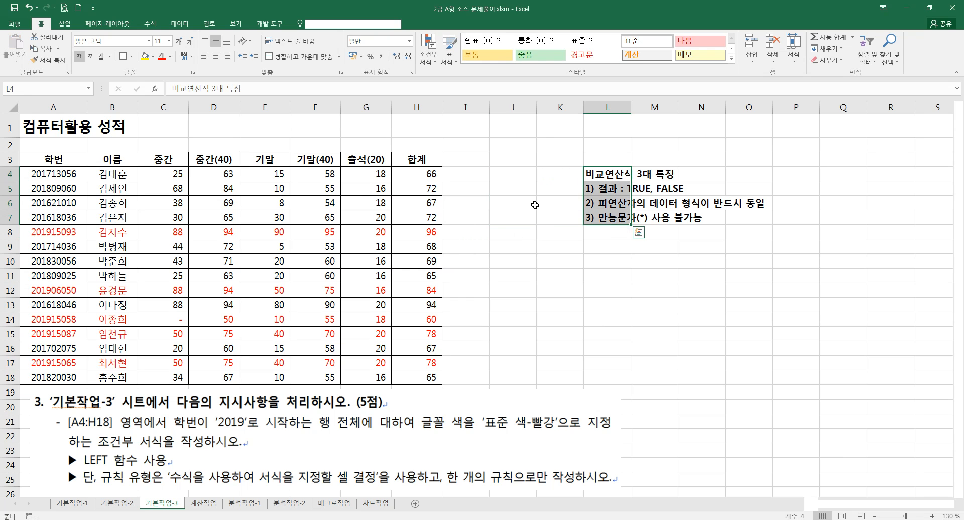
# Enter the check formula =LEFT(A4,4)*1=2019 in I4 and fill it down to I18.
pyautogui.click(462, 175)
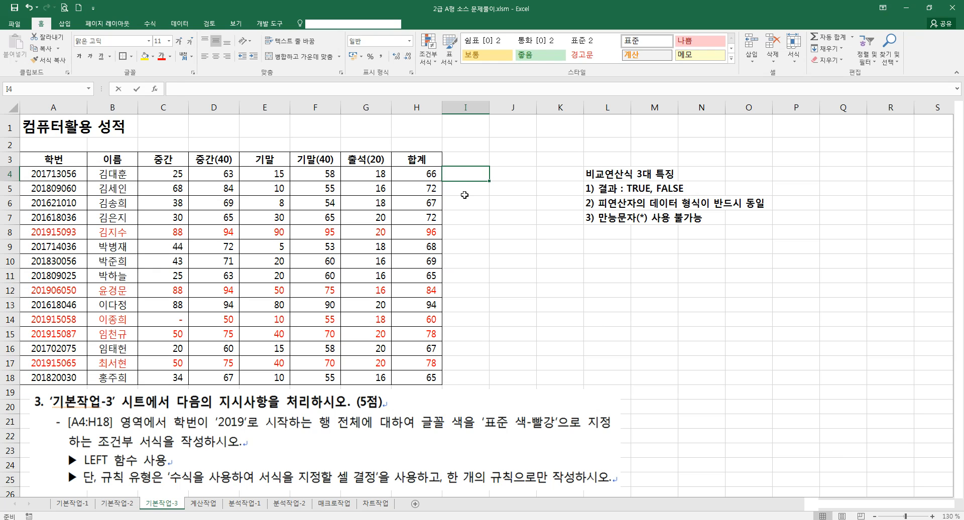
pyautogui.write('=left')
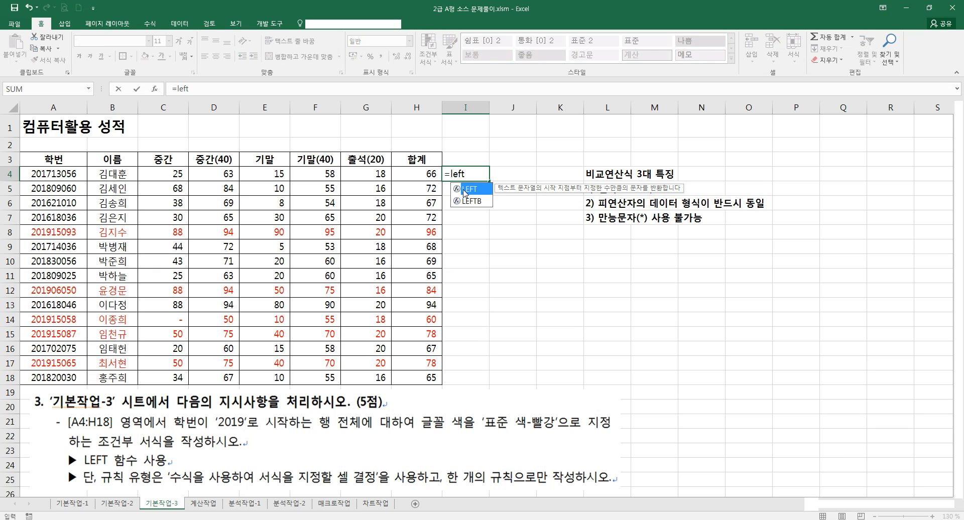
pyautogui.doubleClick(465, 189)
pyautogui.click(60, 174)
pyautogui.write(',4)*1=2')
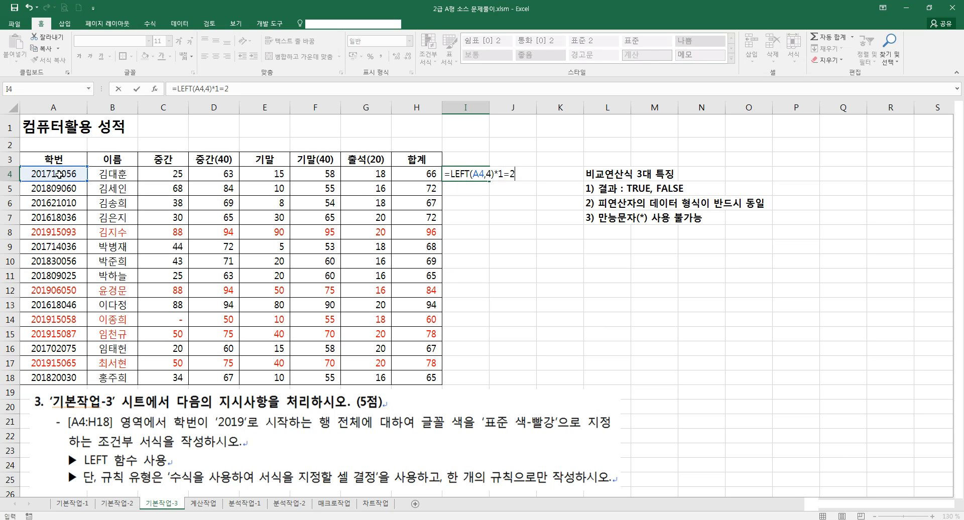
pyautogui.write('019')
pyautogui.press('Return')
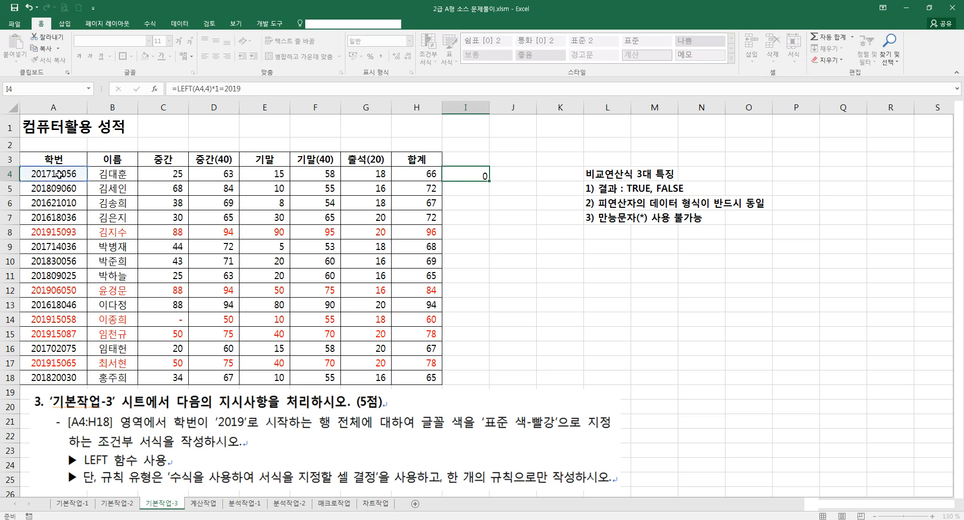
pyautogui.click(465, 176)
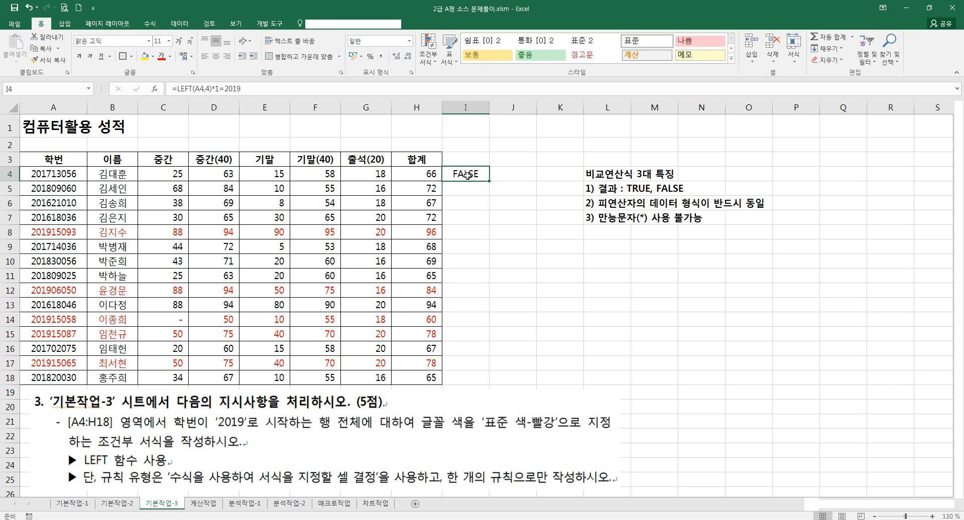
pyautogui.moveTo(489, 181); pyautogui.dragTo(476, 384)
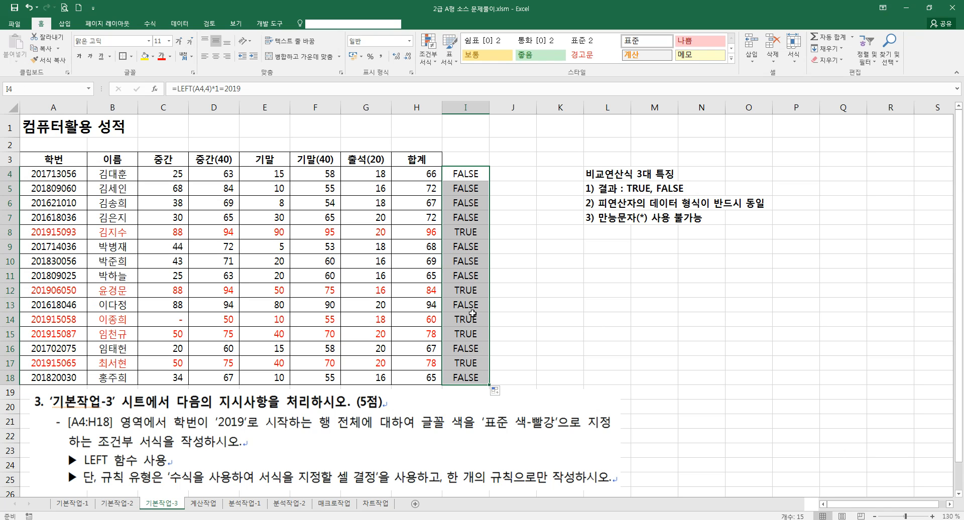
# Inspect the check formulas in I12 and I4, and fill I4 down to I18 again.
pyautogui.click(467, 294)
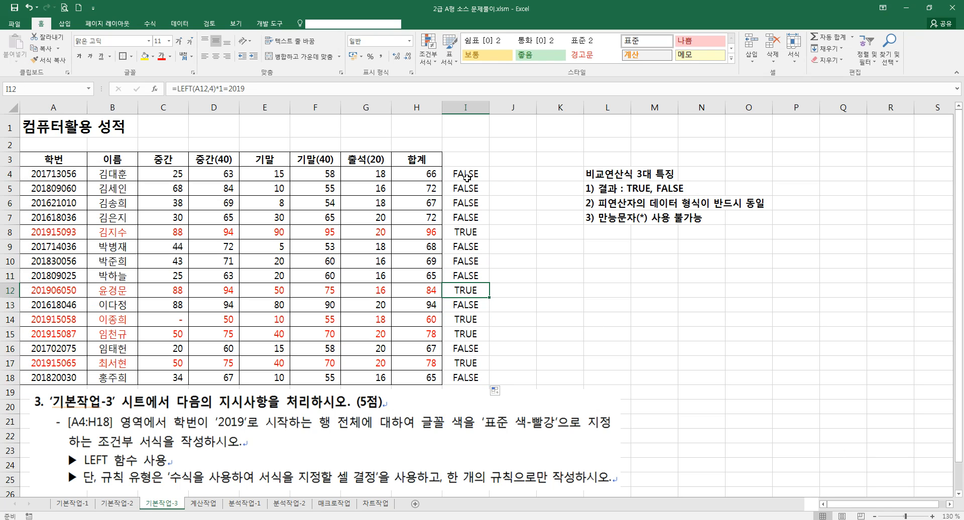
pyautogui.doubleClick(467, 175)
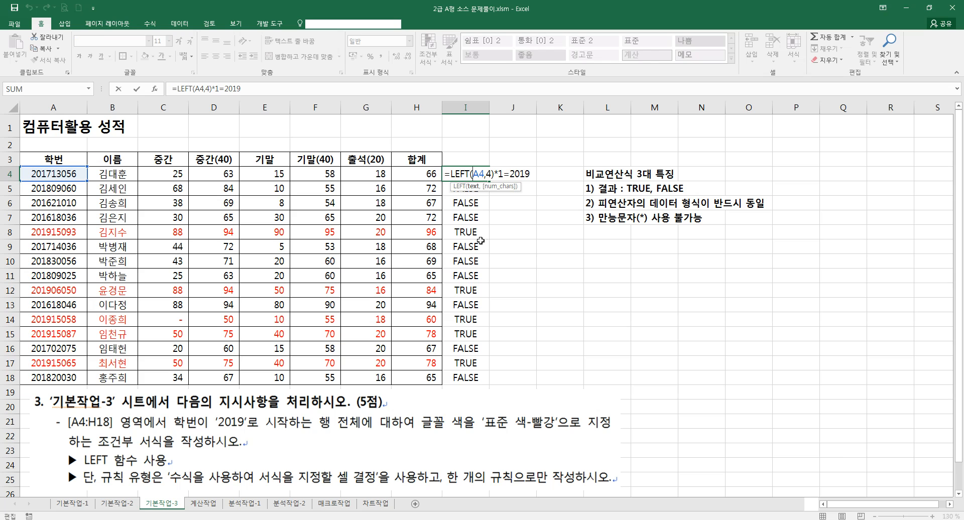
pyautogui.press('Escape')
pyautogui.moveTo(485, 183); pyautogui.dragTo(478, 380)
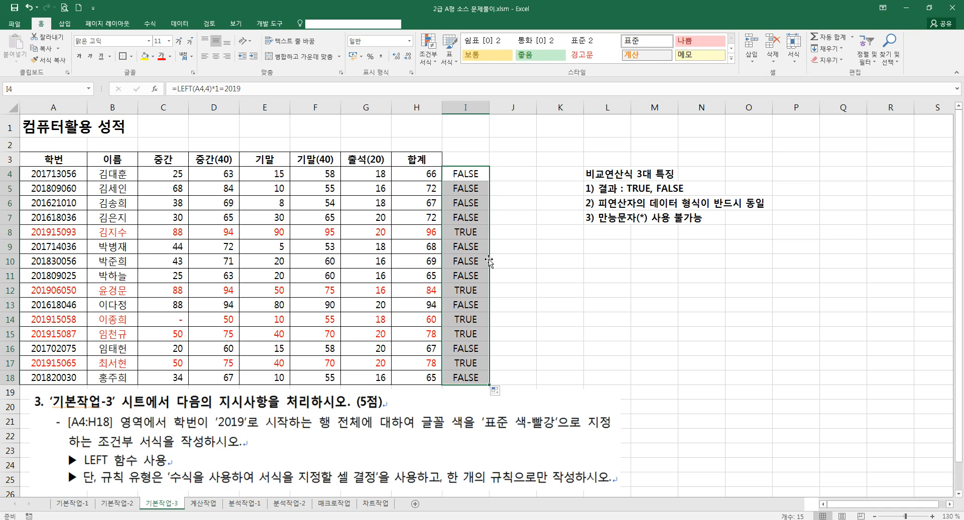
# Fill the check formula from I4 across to J4, inspect its shifted reference, and undo the fill.
pyautogui.click(478, 172)
pyautogui.moveTo(488, 182); pyautogui.dragTo(556, 190)
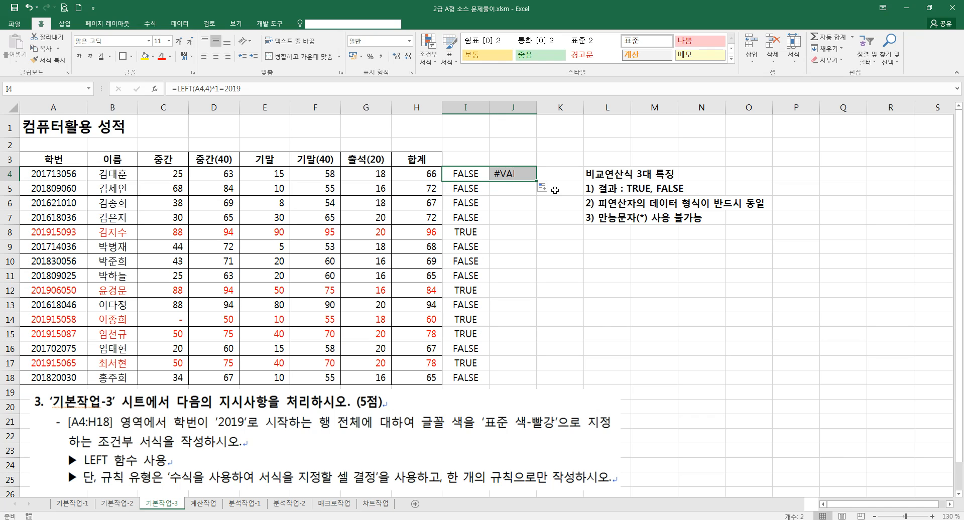
pyautogui.doubleClick(525, 175)
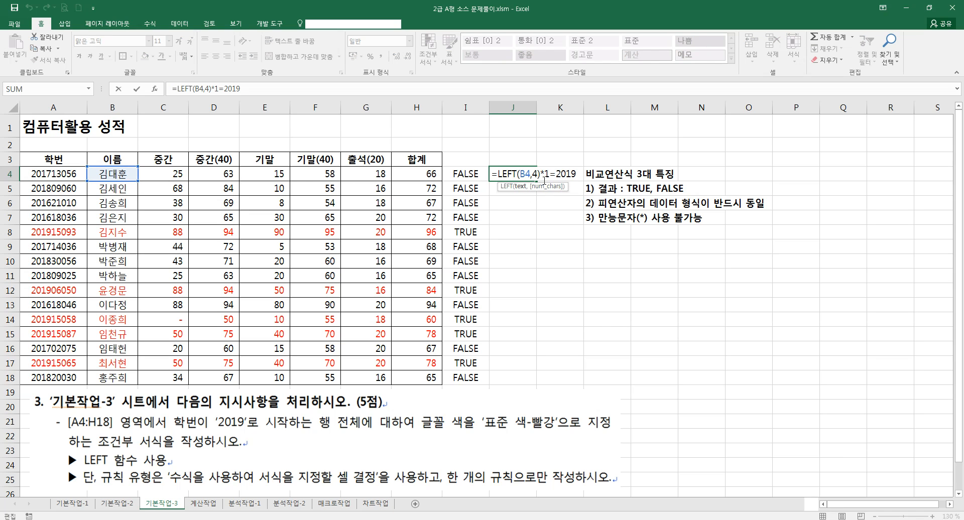
pyautogui.press('Escape')
pyautogui.hotkey('ctrl', 'z')
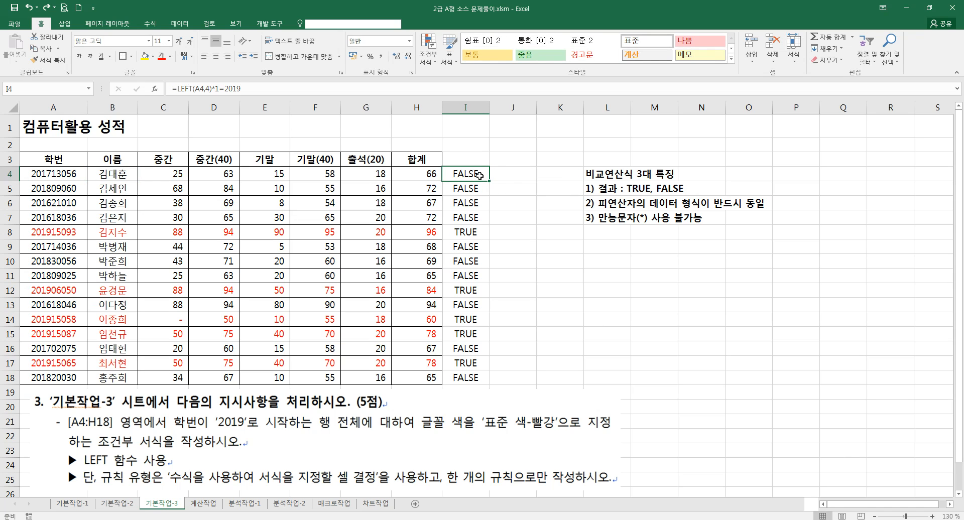
# Try to lock the column in I4's check formula by changing the reference to $A4.
pyautogui.doubleClick(479, 175)
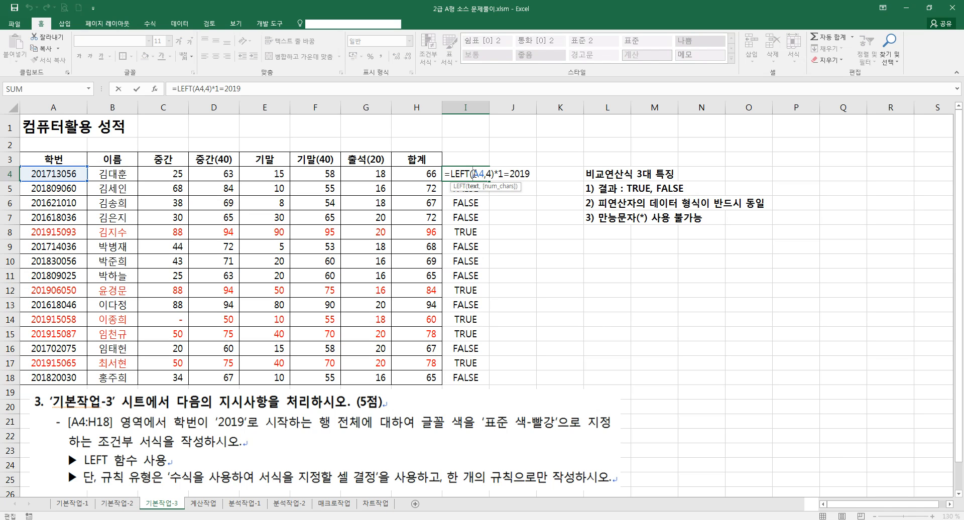
pyautogui.click(474, 174)
pyautogui.write('$')
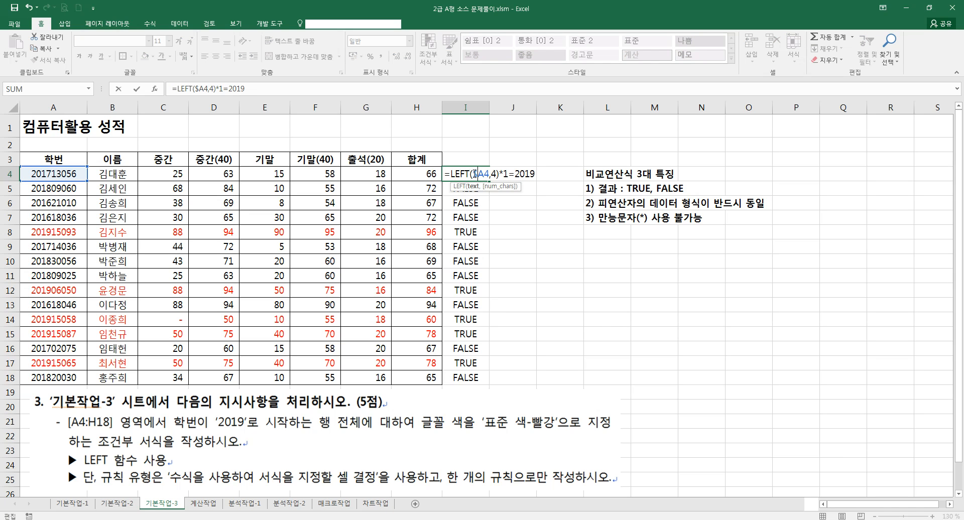
pyautogui.press('Escape')
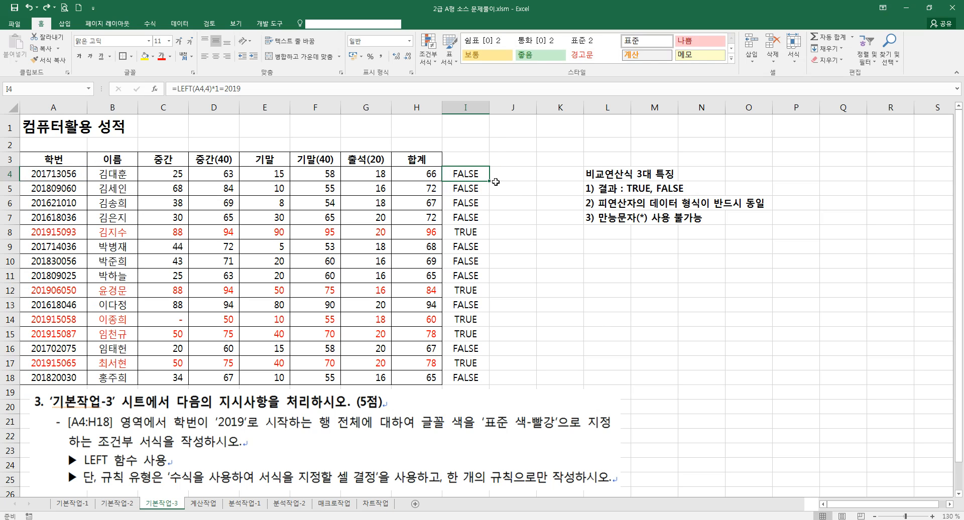
# Clear the check formulas from I4:I18.
pyautogui.moveTo(491, 181); pyautogui.dragTo(476, 379)
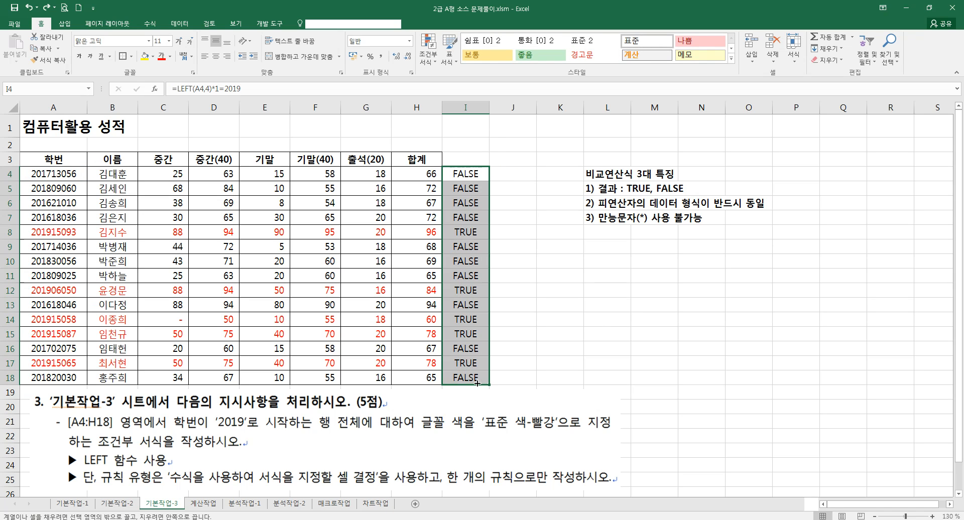
pyautogui.press('Delete')
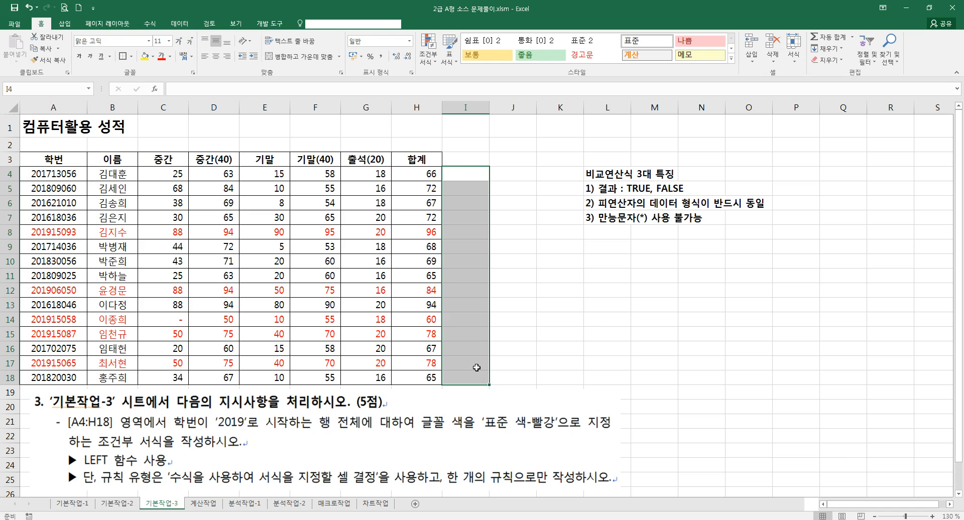
pyautogui.click(518, 227)
pyautogui.click(517, 178)
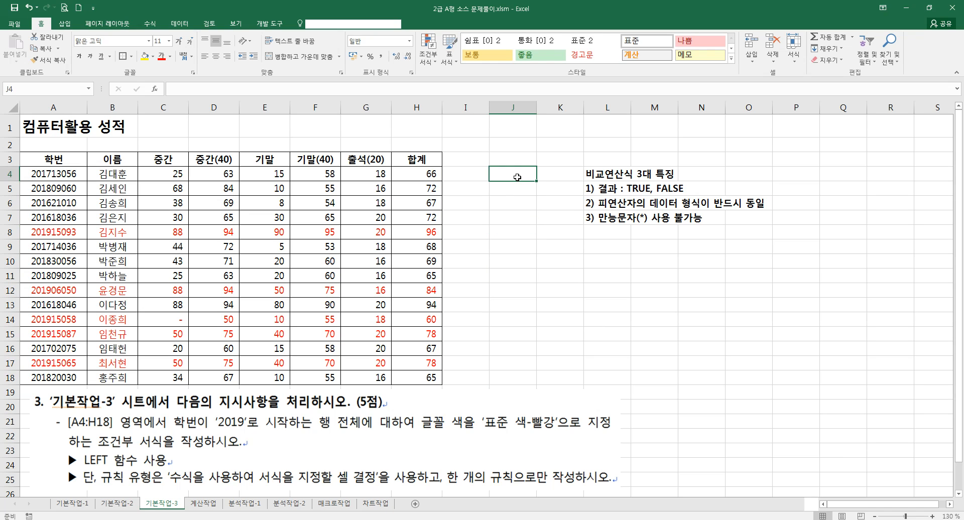